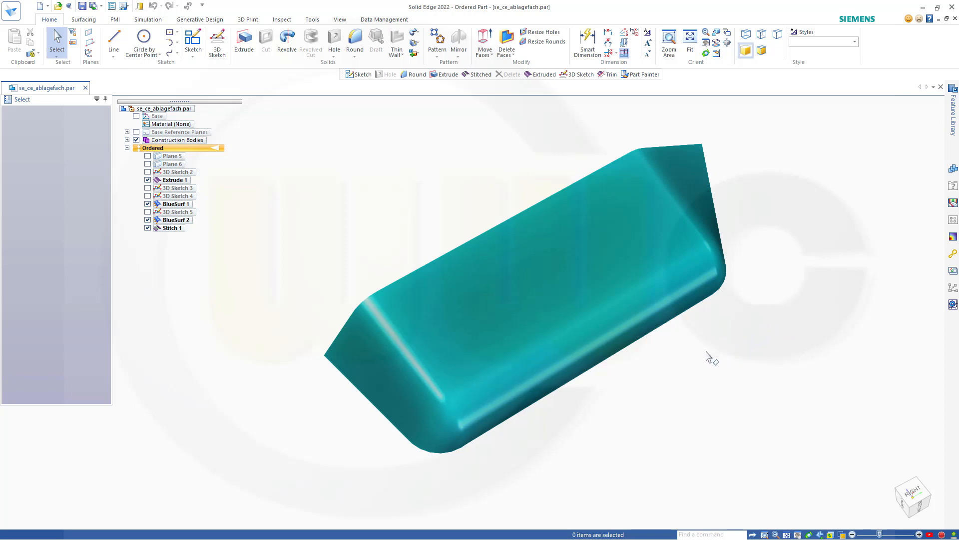
# Step: Examine the finished tray model from another side and review its dimensioned drawing in Adobe Acrobat Reader
pyautogui.moveTo(707, 355)
pyautogui.mouseDown(button='middle')
pyautogui.moveTo(700, 402)
pyautogui.moveTo(693, 324)
pyautogui.moveTo(653, 218)
pyautogui.moveTo(600, 214)
pyautogui.moveTo(560, 245)
pyautogui.moveTo(366, 260)
pyautogui.moveTo(381, 315)
pyautogui.moveTo(477, 338)
pyautogui.moveTo(512, 315)
pyautogui.moveTo(578, 304)
pyautogui.moveTo(628, 262)
pyautogui.moveTo(632, 233)
pyautogui.moveTo(619, 199)
pyautogui.moveTo(443, 196)
pyautogui.moveTo(387, 178)
pyautogui.moveTo(340, 230)
pyautogui.moveTo(337, 296)
pyautogui.moveTo(291, 321)
pyautogui.moveTo(293, 259)
pyautogui.moveTo(328, 175)
pyautogui.mouseUp(button='middle')
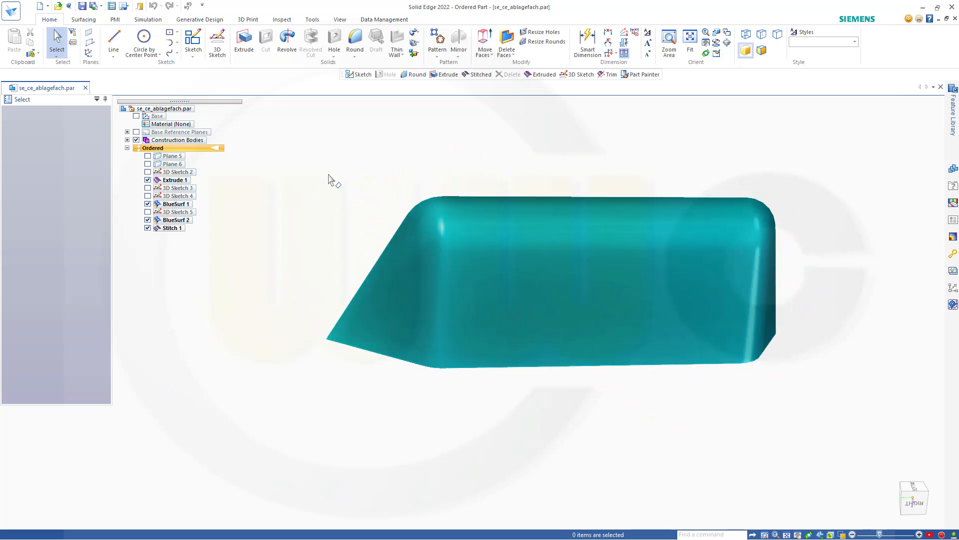
pyautogui.hotkey('alt', 'Tab')
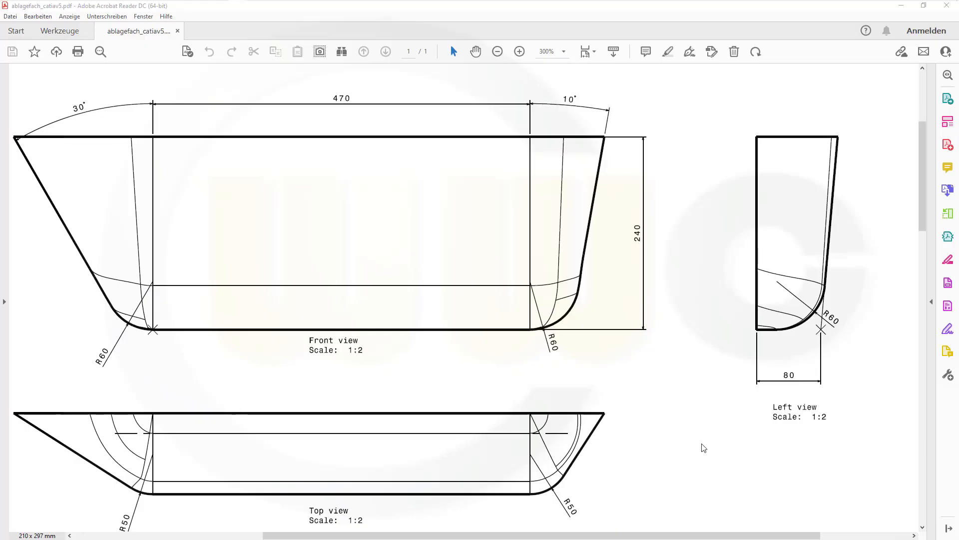
pyautogui.scroll(-1, 704, 447)
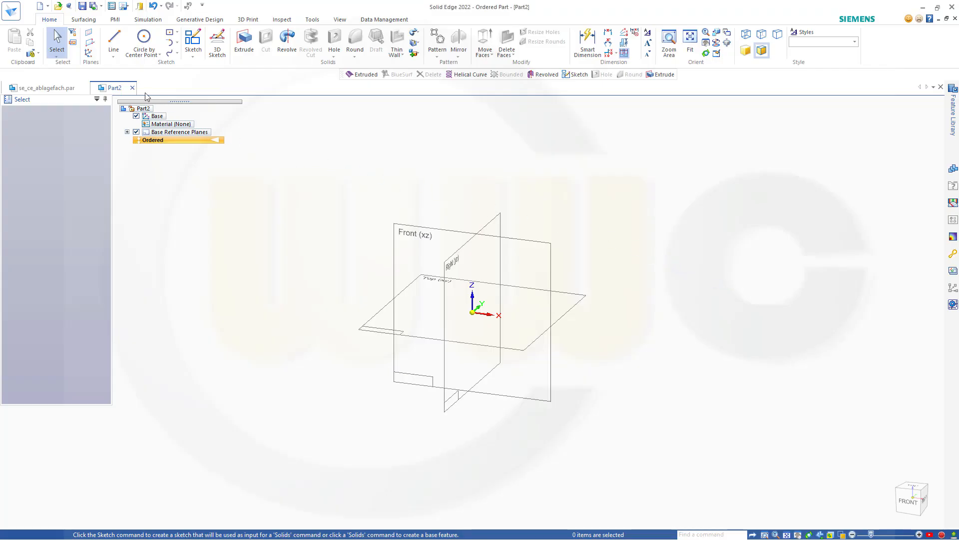
# Step: Create a reference plane parallel to the Front (xz) plane, offset 470 mm toward the negative Y side
pyautogui.click(90, 42)
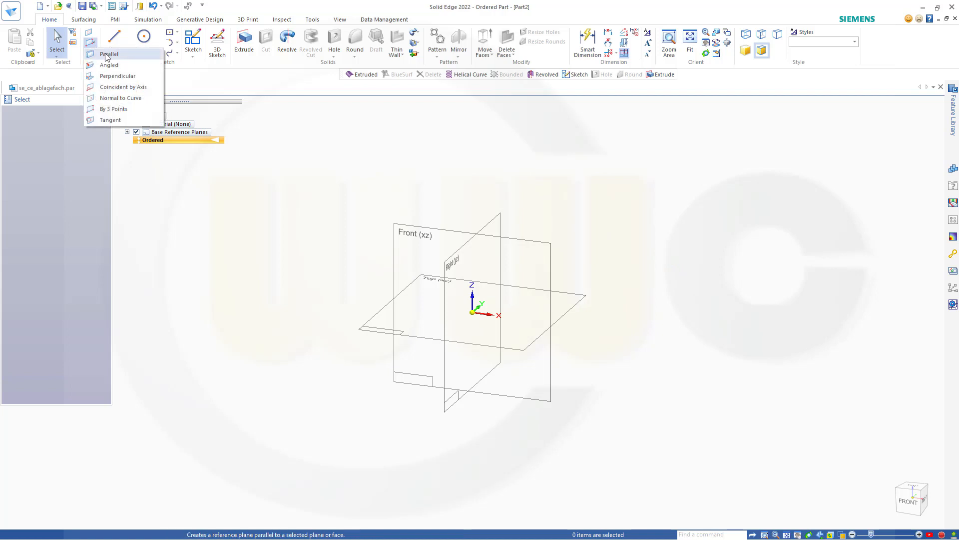
pyautogui.click(105, 52)
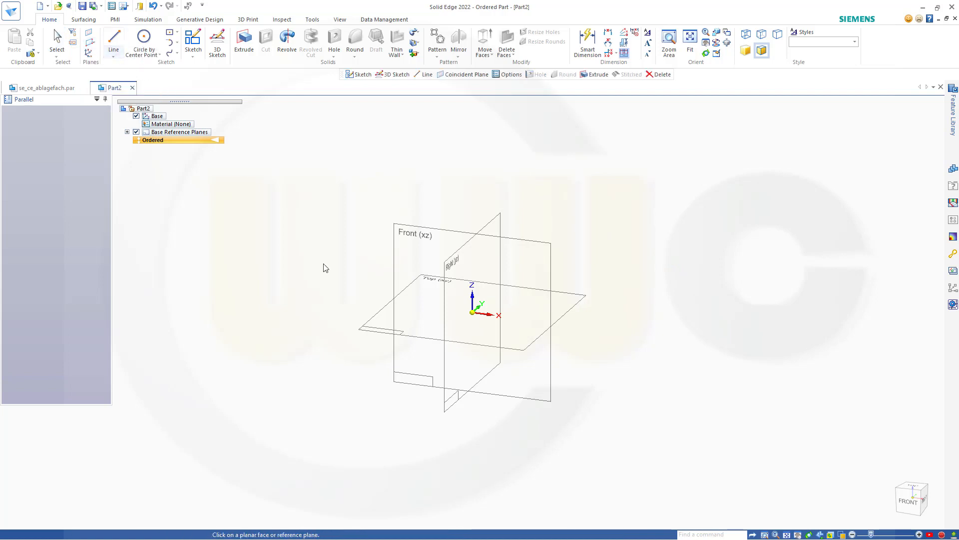
pyautogui.click(551, 379)
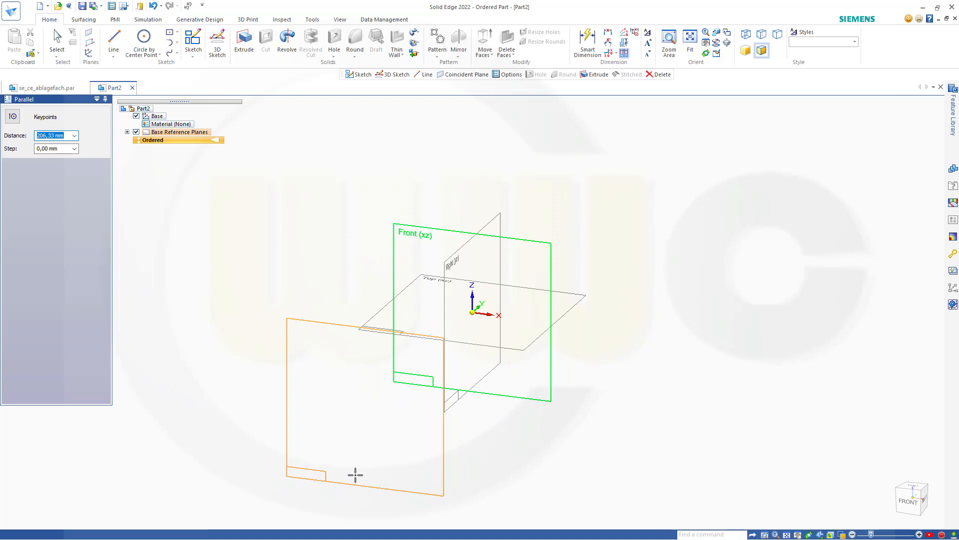
pyautogui.write('470')
pyautogui.press('Tab')
pyautogui.click(355, 476)
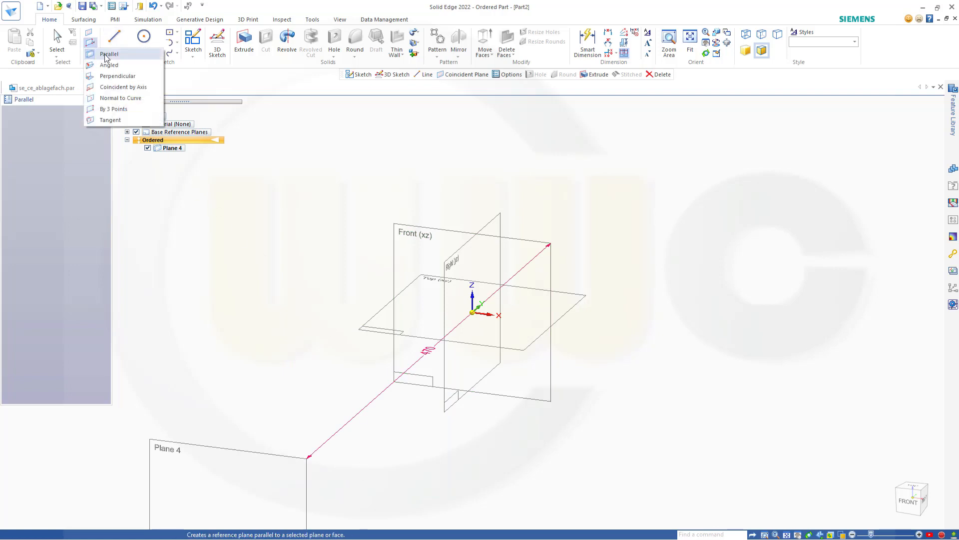
# Step: Create a reference plane parallel to the Top (xy) plane, 240 mm above it
pyautogui.click(144, 40)
pyautogui.click(578, 309)
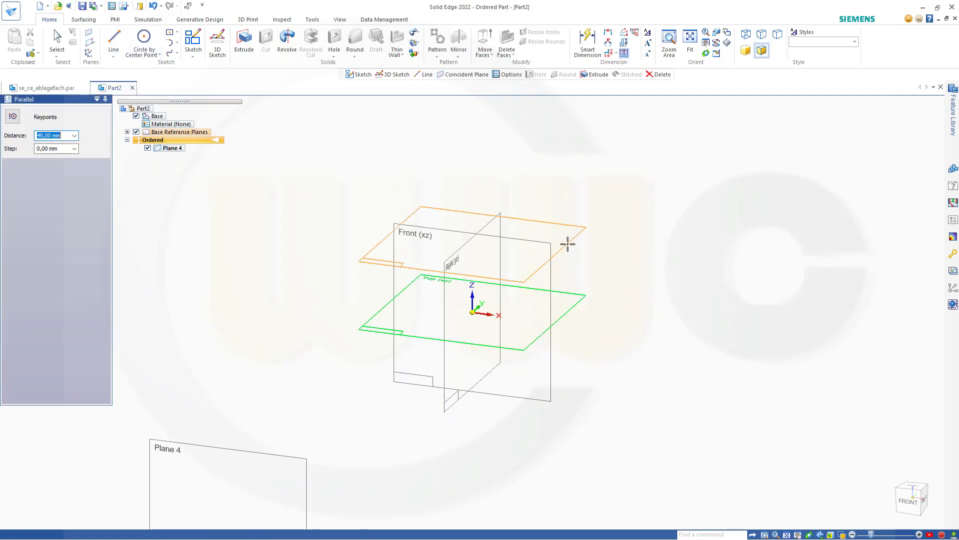
pyautogui.write('240')
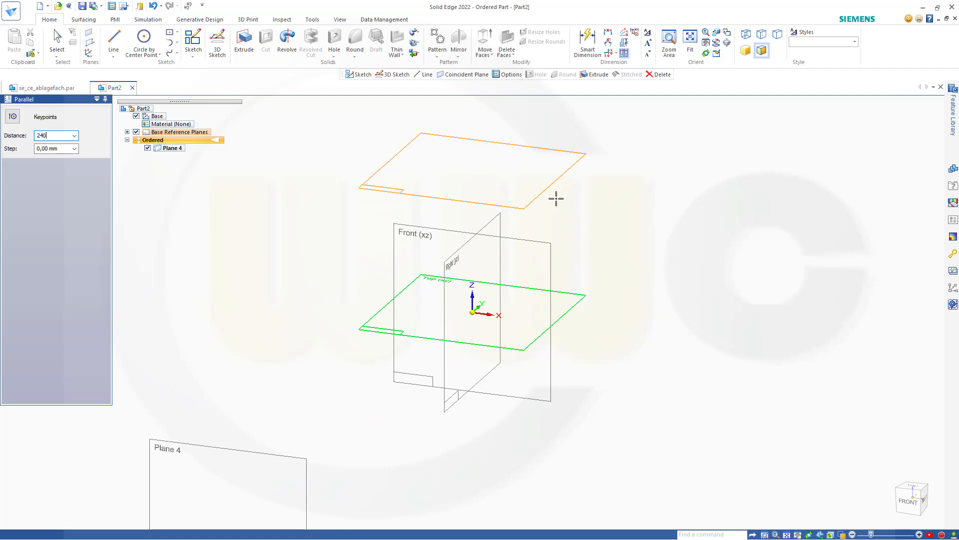
pyautogui.press('Tab')
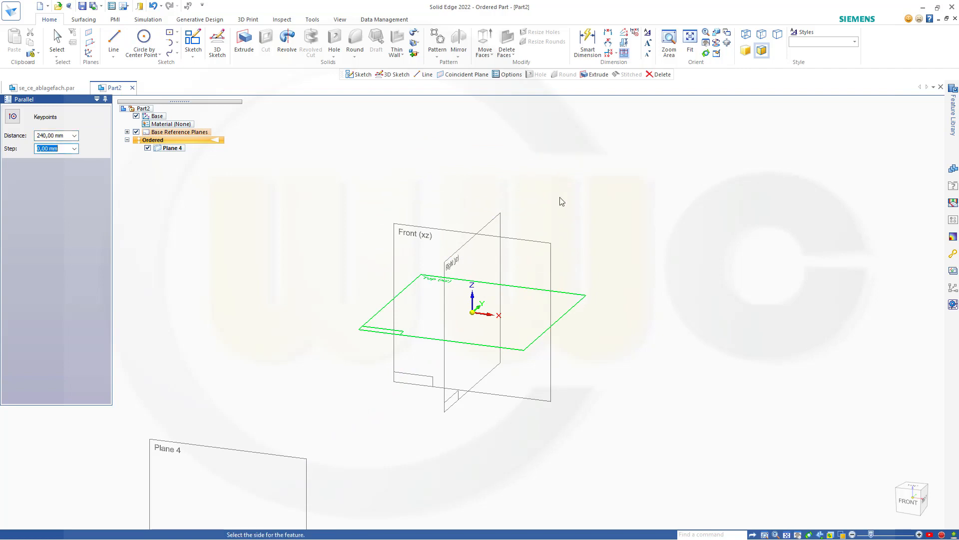
pyautogui.scroll(-2, 552, 194)
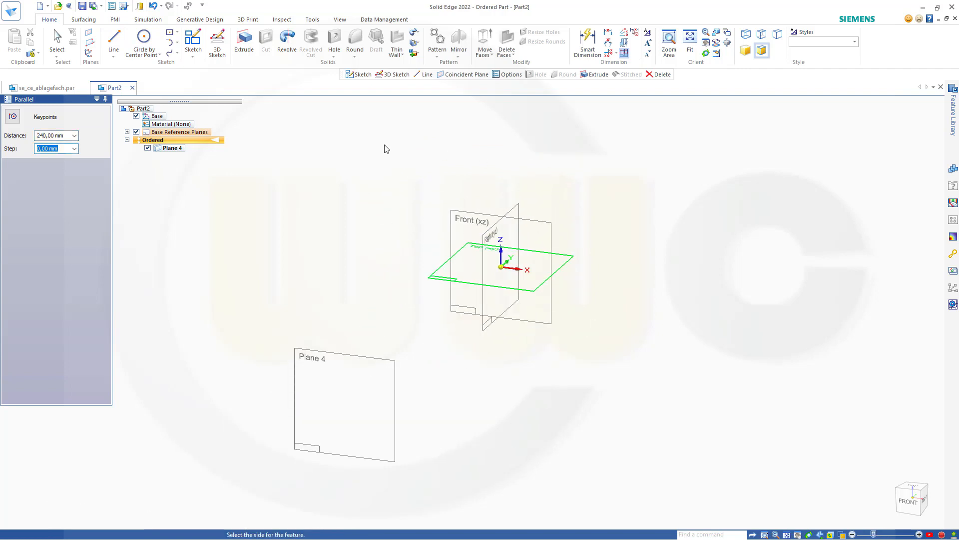
pyautogui.click(320, 174)
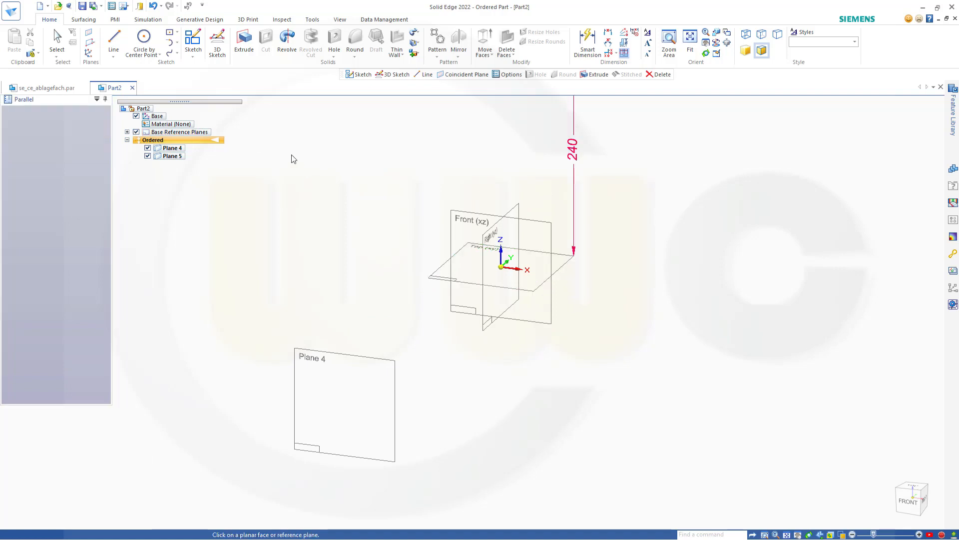
# Step: Start a 3D sketch and draw an 80 mm line from the origin along the X axis
pyautogui.click(218, 44)
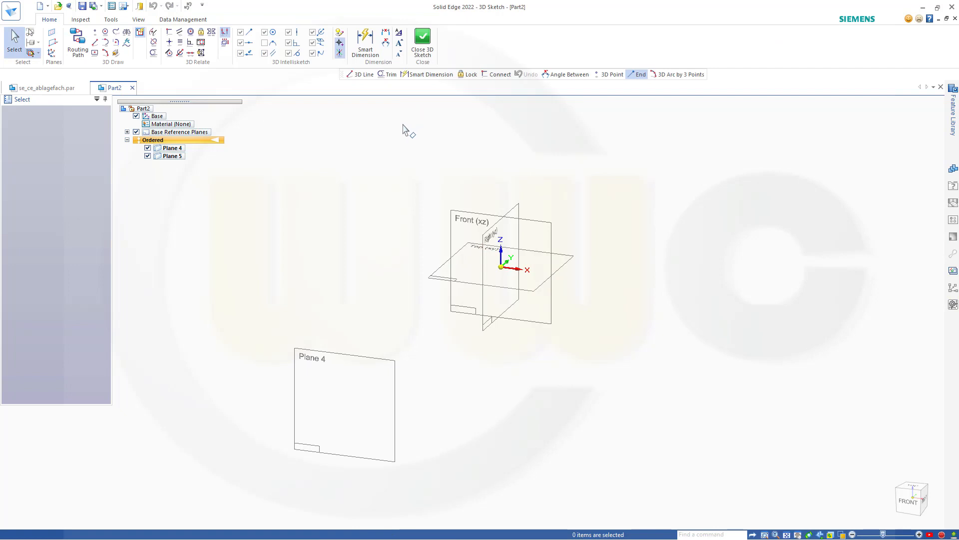
pyautogui.click(95, 47)
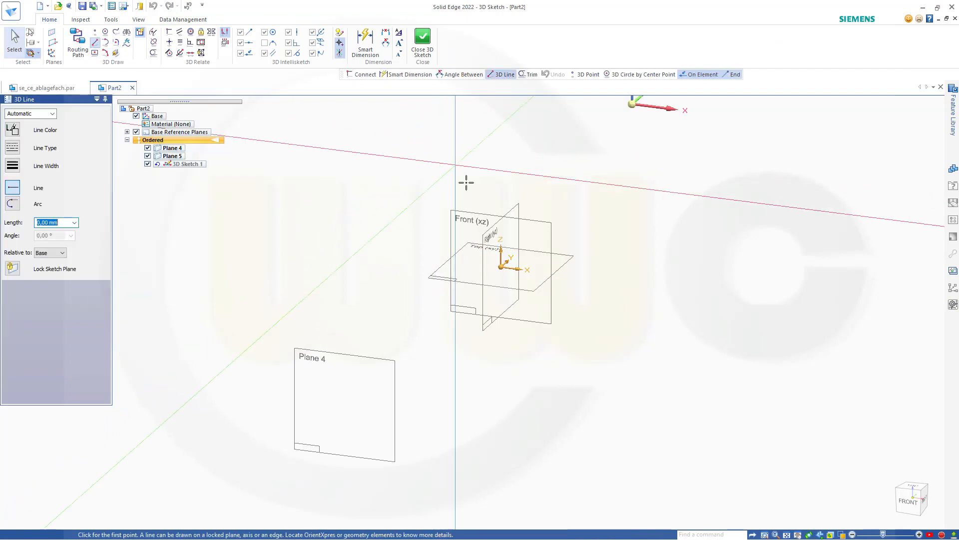
pyautogui.click(501, 267)
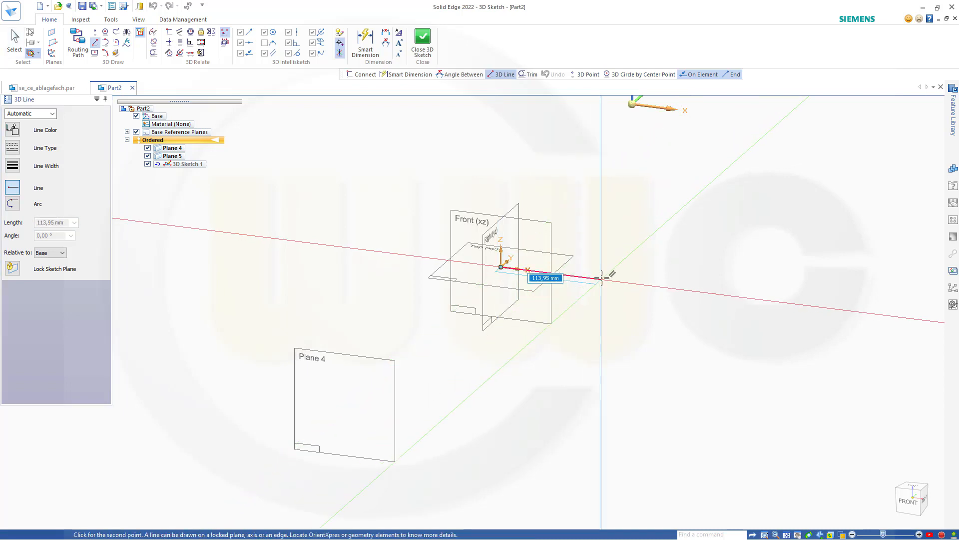
pyautogui.write('80')
pyautogui.press('Return')
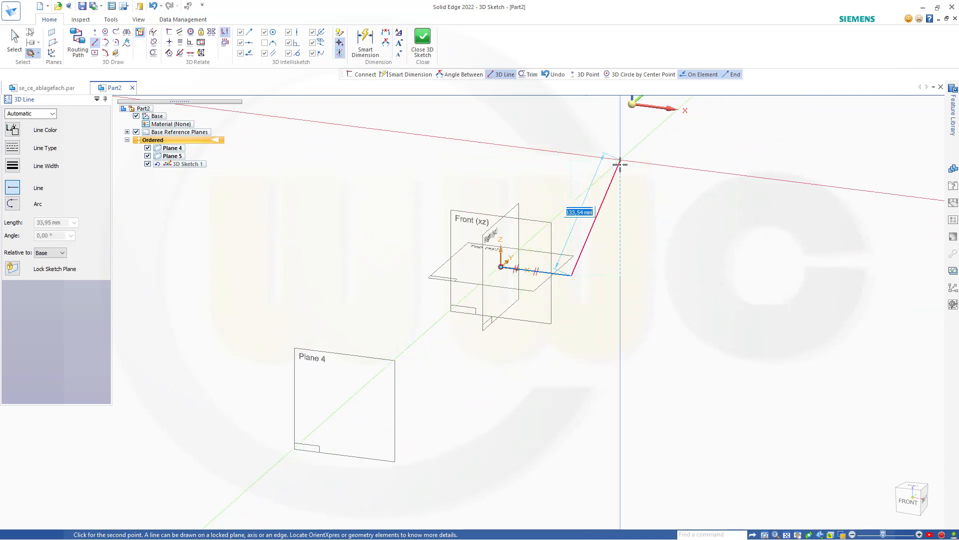
# Step: Lock sketching to the Front (xz) plane and draw an upward line about 161 mm long at 85° from the first line's end
pyautogui.click(12, 270)
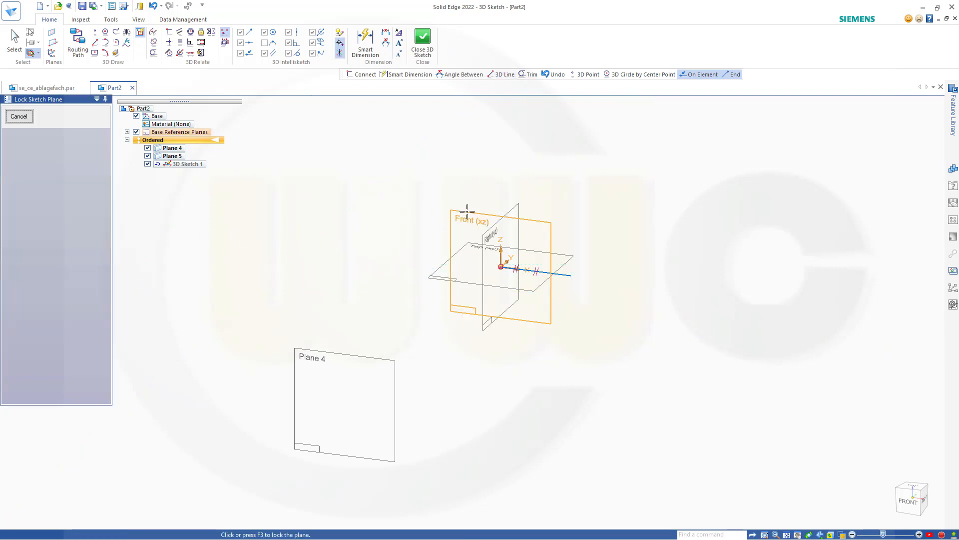
pyautogui.click(483, 201)
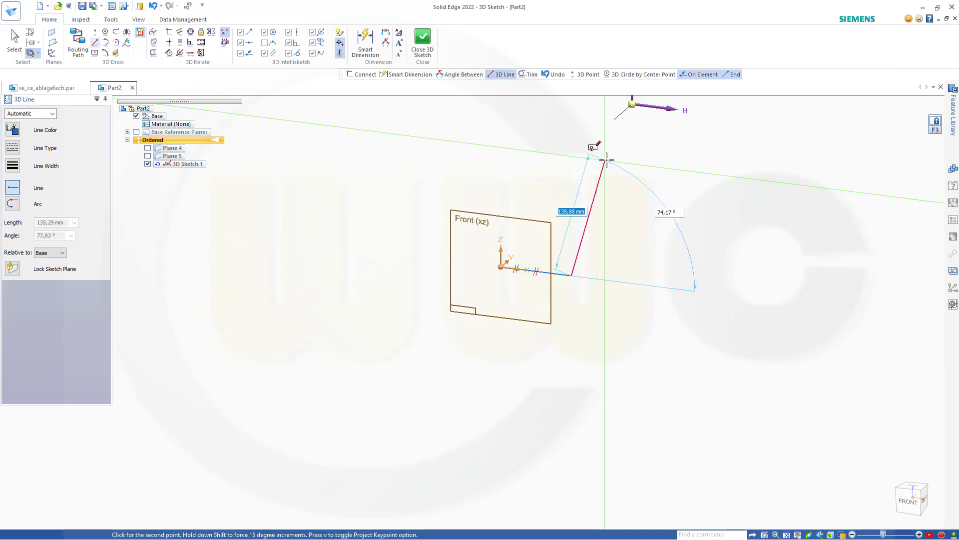
pyautogui.press('Tab')
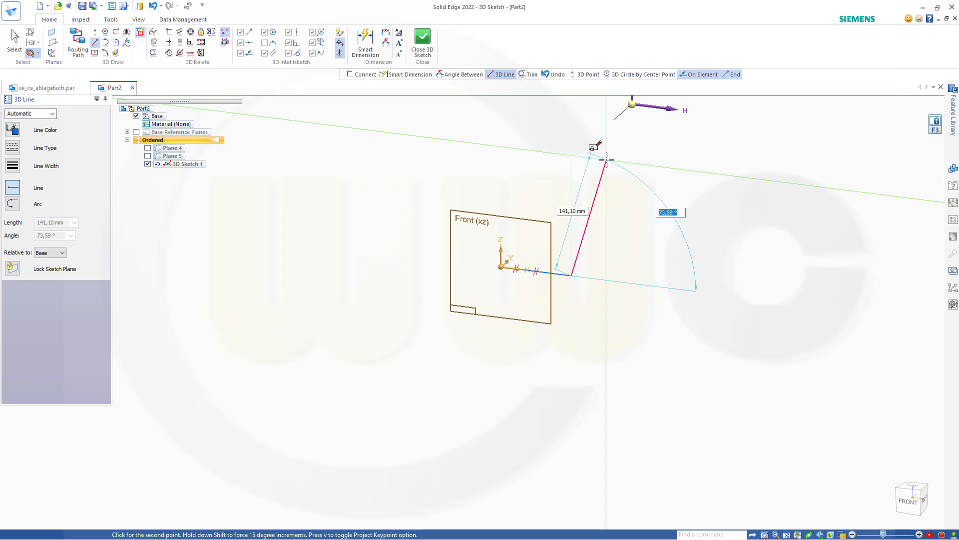
pyautogui.write('85')
pyautogui.press('Tab')
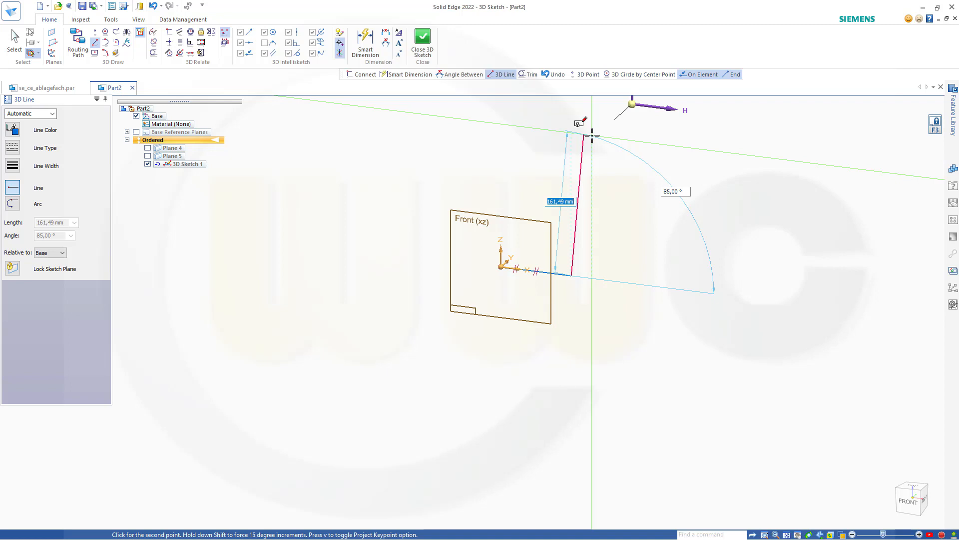
pyautogui.click(592, 136)
pyautogui.press('Escape')
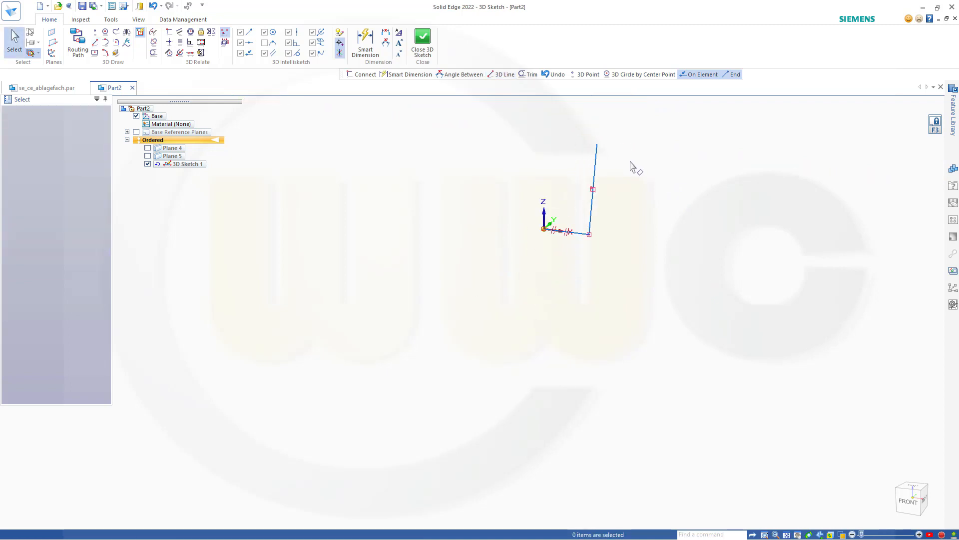
# Step: Show Plane 4 and Plane 5, and connect the slanted line's upper endpoint to Plane 5
pyautogui.click(147, 148)
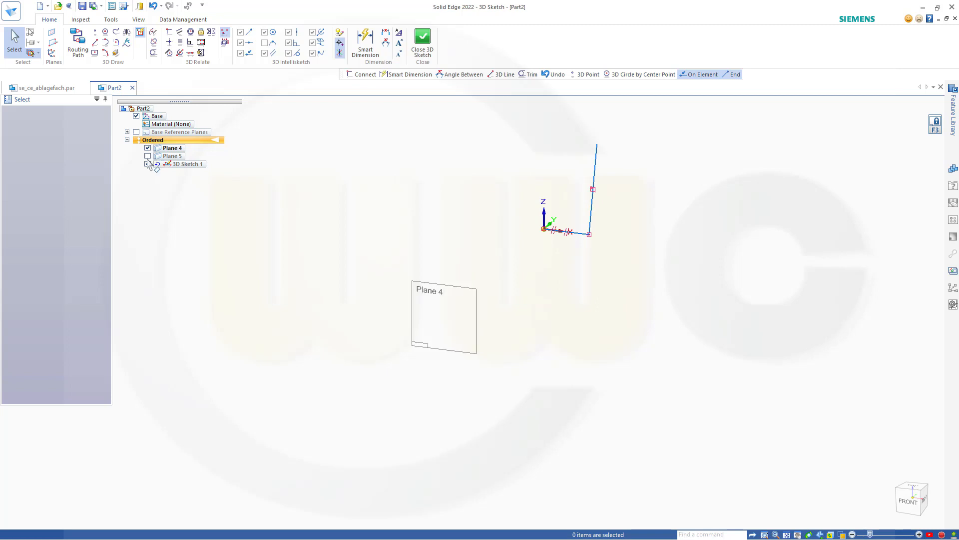
pyautogui.click(148, 156)
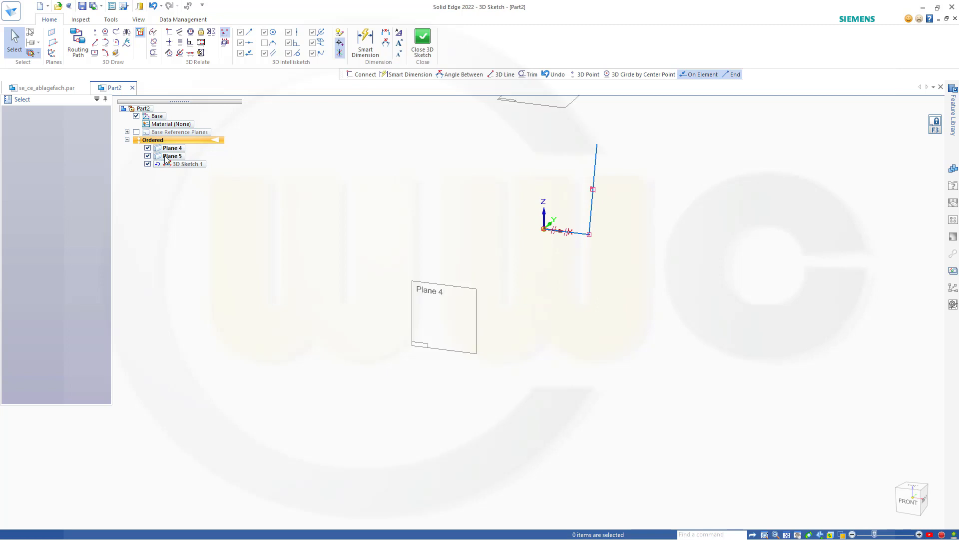
pyautogui.click(169, 32)
pyautogui.click(597, 145)
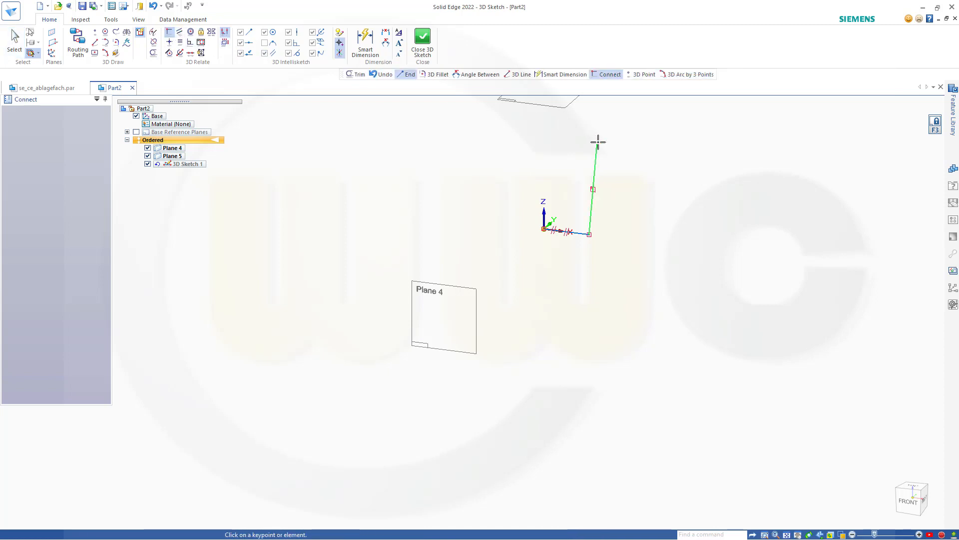
pyautogui.click(554, 106)
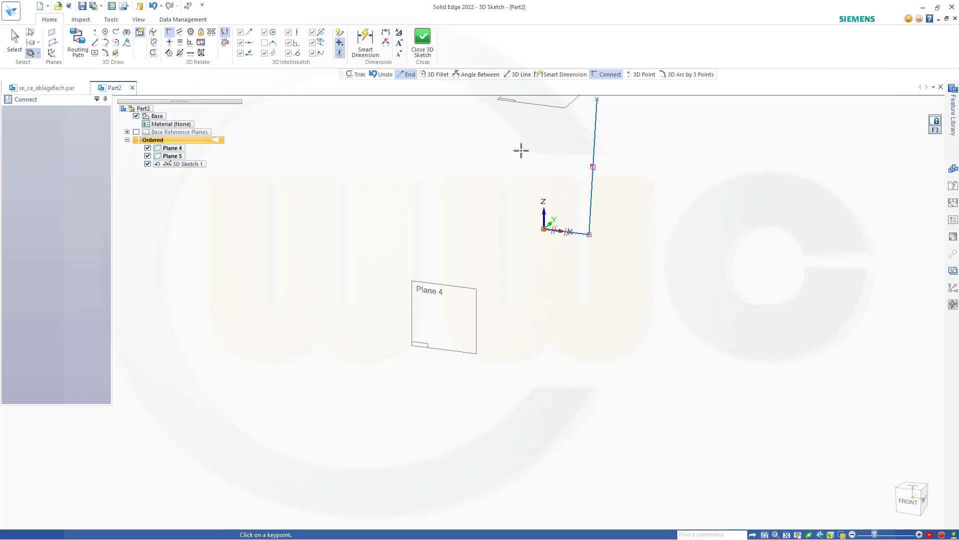
pyautogui.press('Escape')
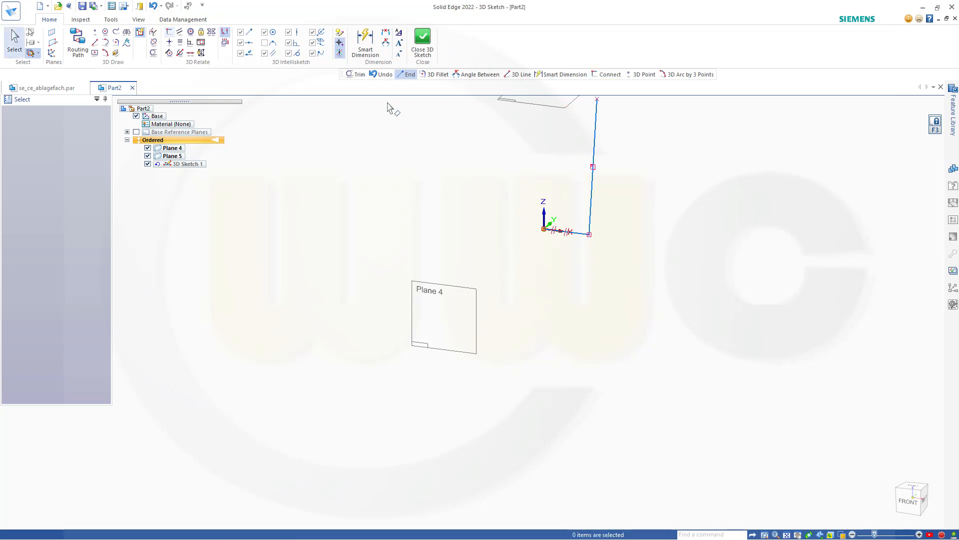
# Step: Add an angle dimension of 85° between the base line and the slanted line
pyautogui.click(385, 45)
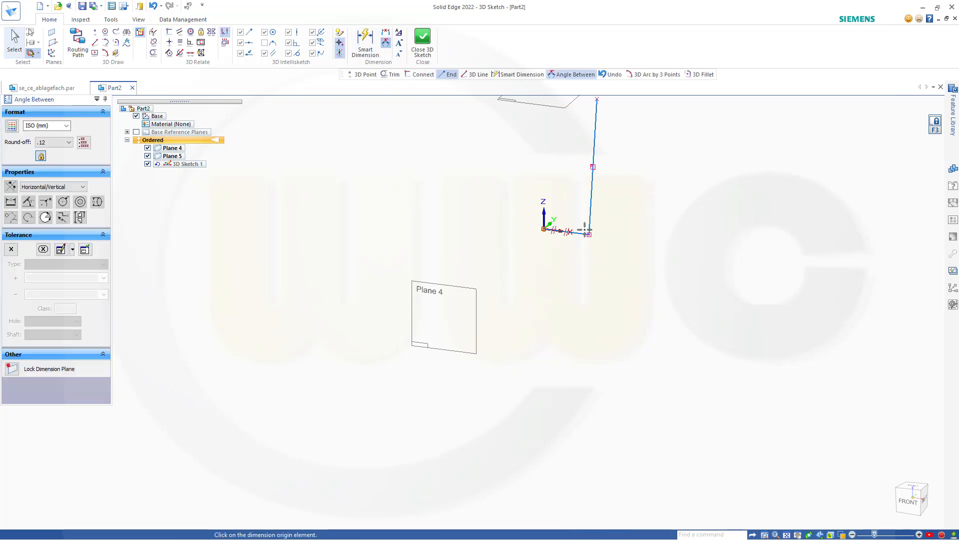
pyautogui.click(592, 190)
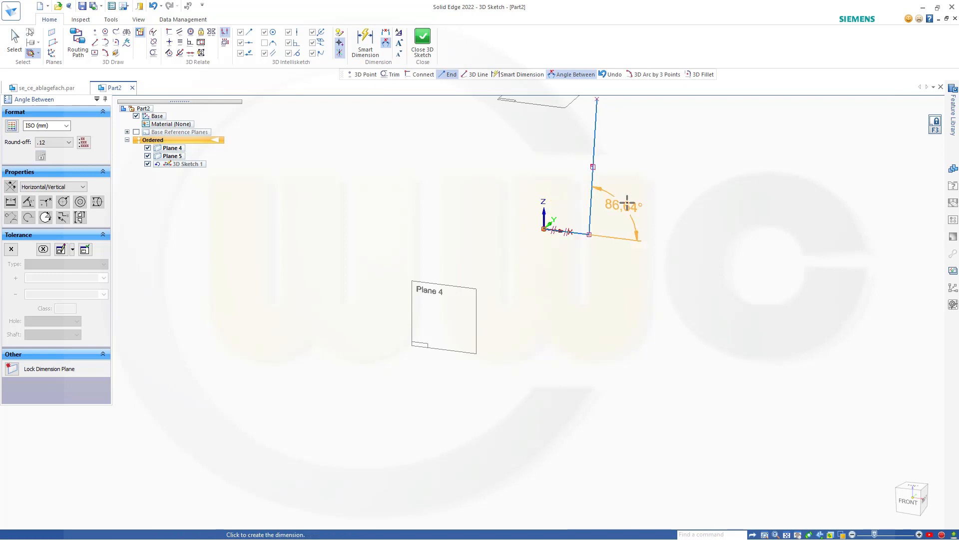
pyautogui.click(634, 202)
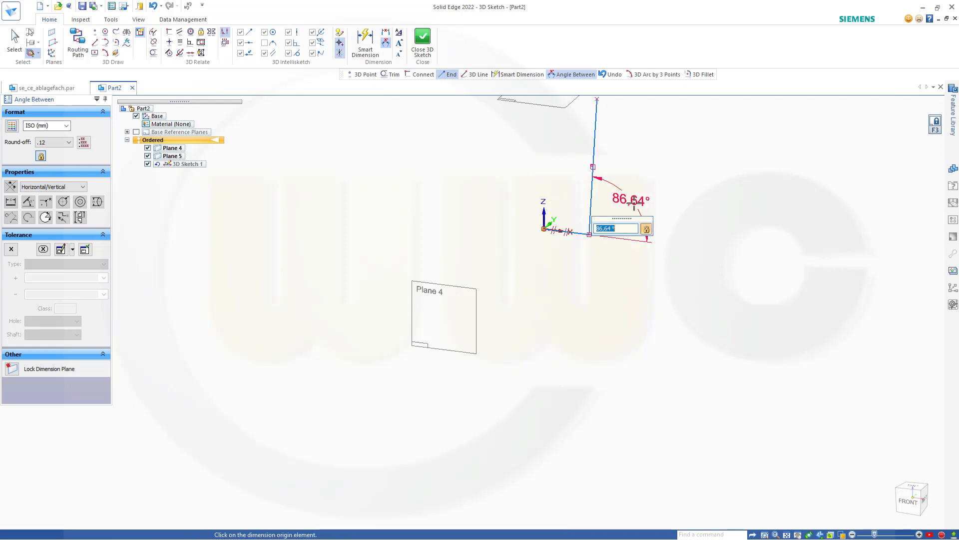
pyautogui.write('85')
pyautogui.press('Return')
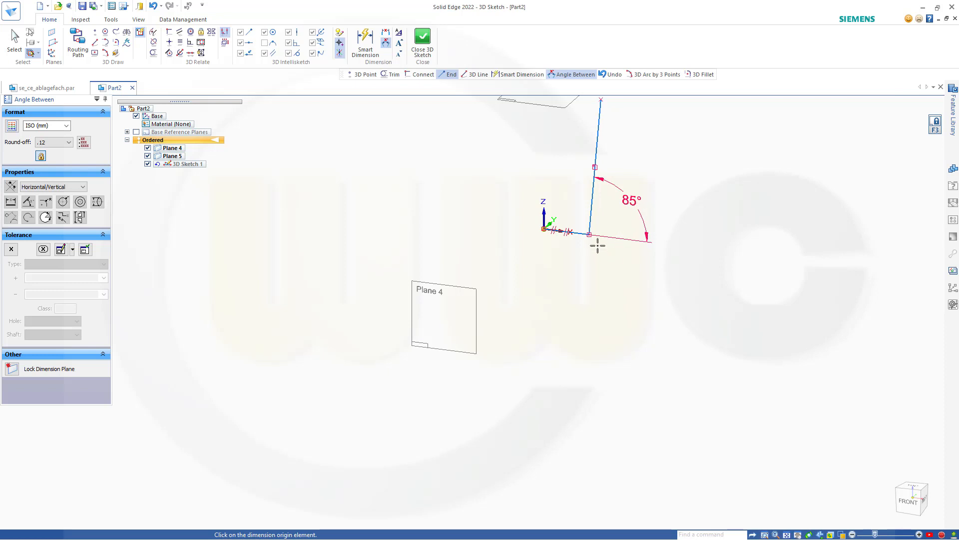
# Step: Dimension the base line's length at 80 mm
pyautogui.click(365, 41)
pyautogui.click(578, 236)
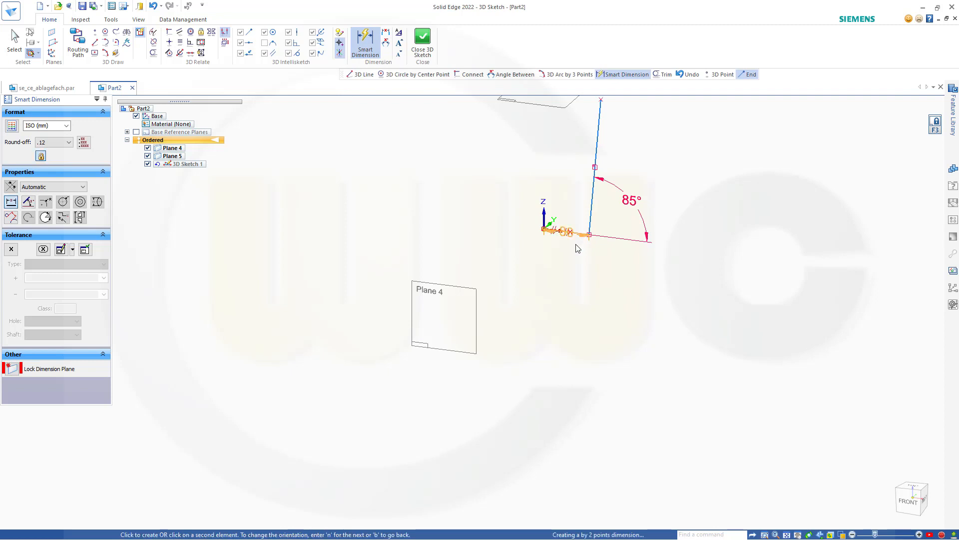
pyautogui.click(578, 272)
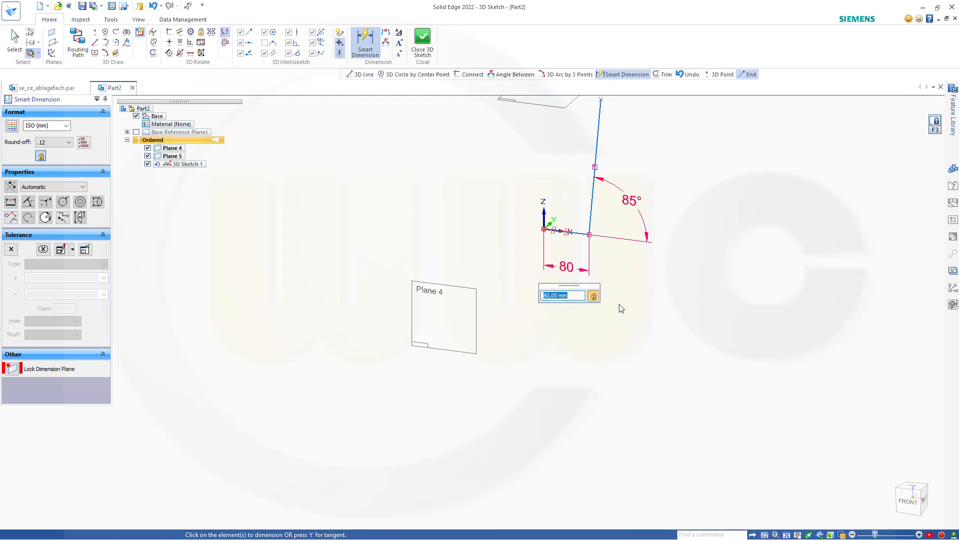
pyautogui.press('Return')
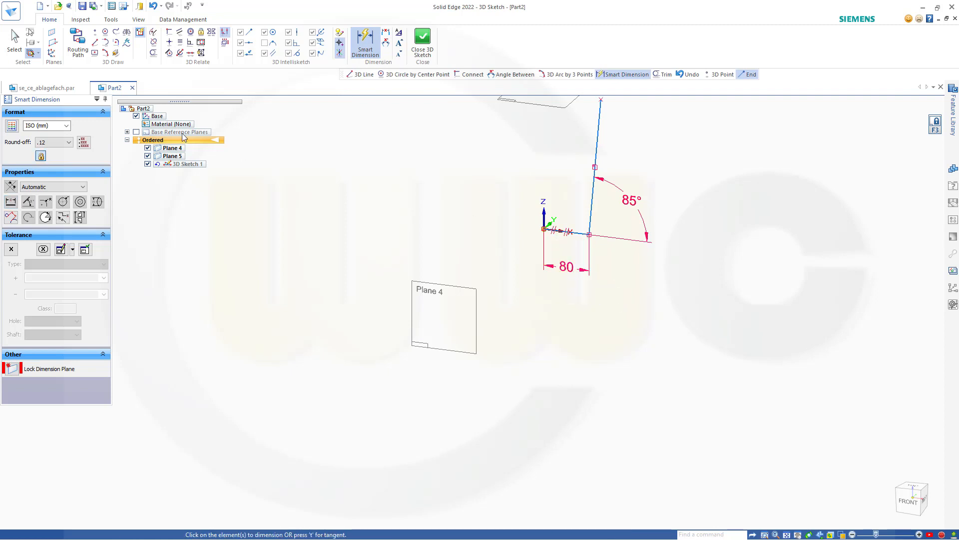
pyautogui.press('Escape')
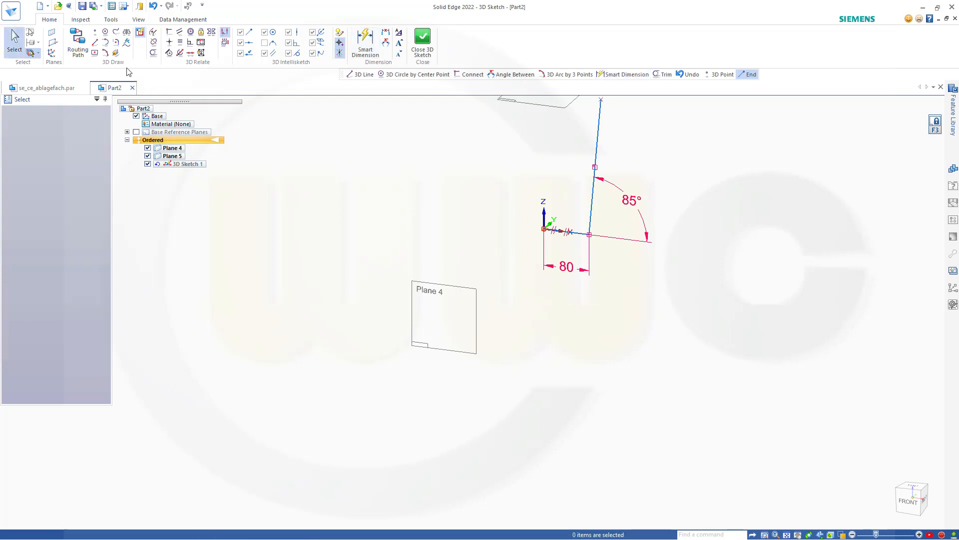
# Step: Fillet the corner between the base line and the slanted line with a 60 mm radius and close the 3D sketch
pyautogui.click(116, 43)
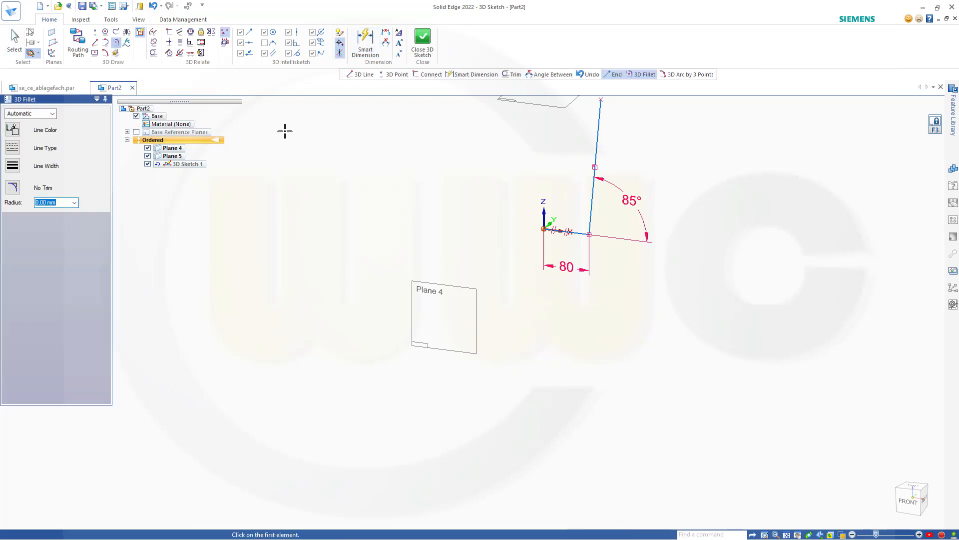
pyautogui.write('60')
pyautogui.press('Tab')
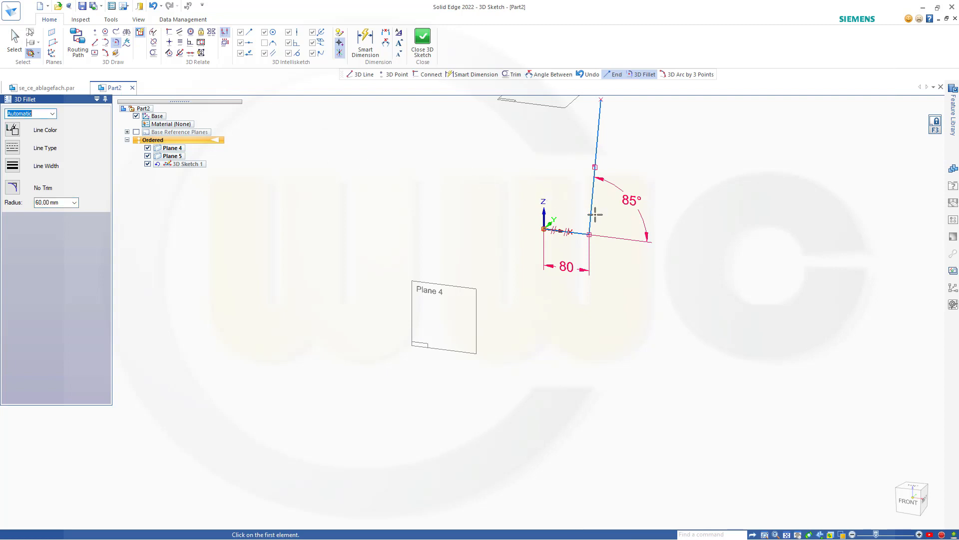
pyautogui.scroll(-2, 575, 235)
pyautogui.scroll(4, 586, 238)
pyautogui.click(587, 239)
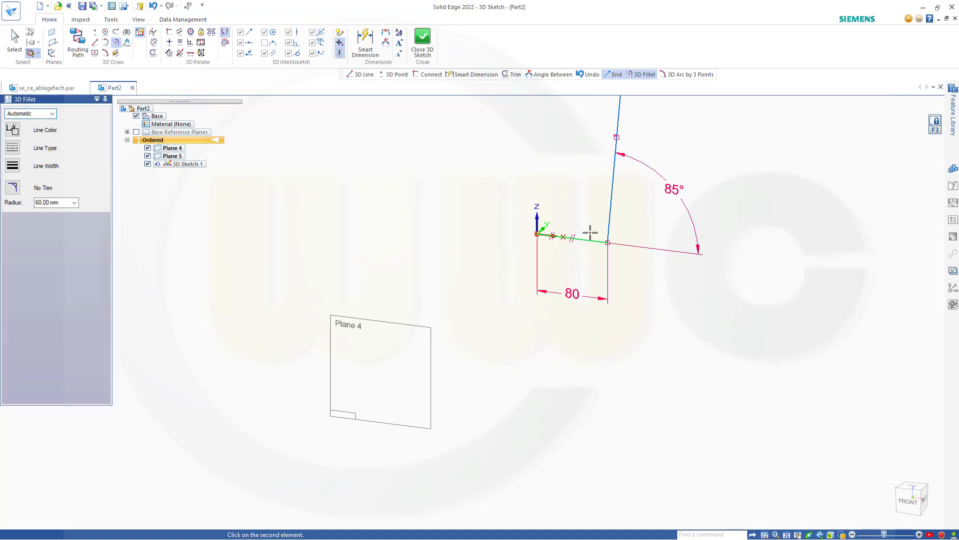
pyautogui.click(609, 205)
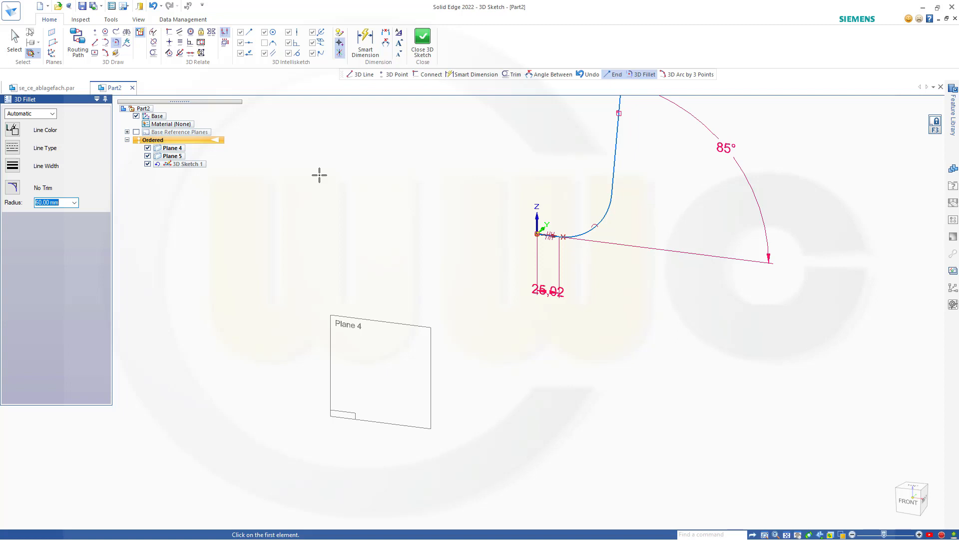
pyautogui.press('Escape')
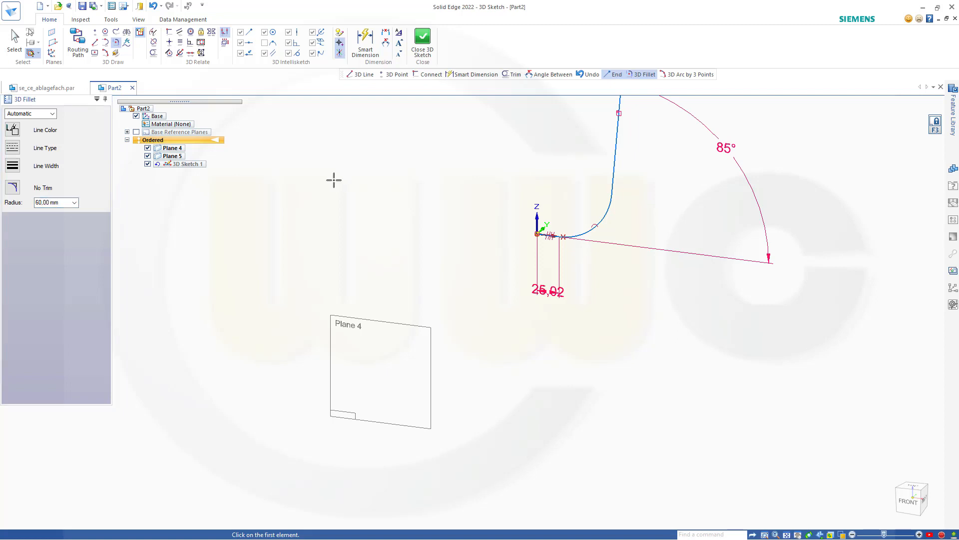
pyautogui.press('Tab')
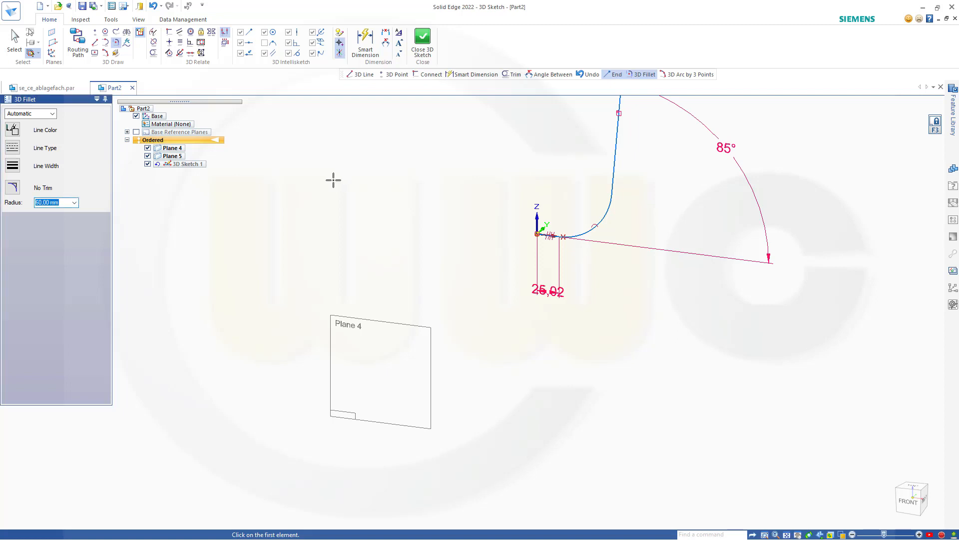
pyautogui.press('Escape')
pyautogui.moveTo(567, 221); pyautogui.dragTo(602, 196, button='middle')
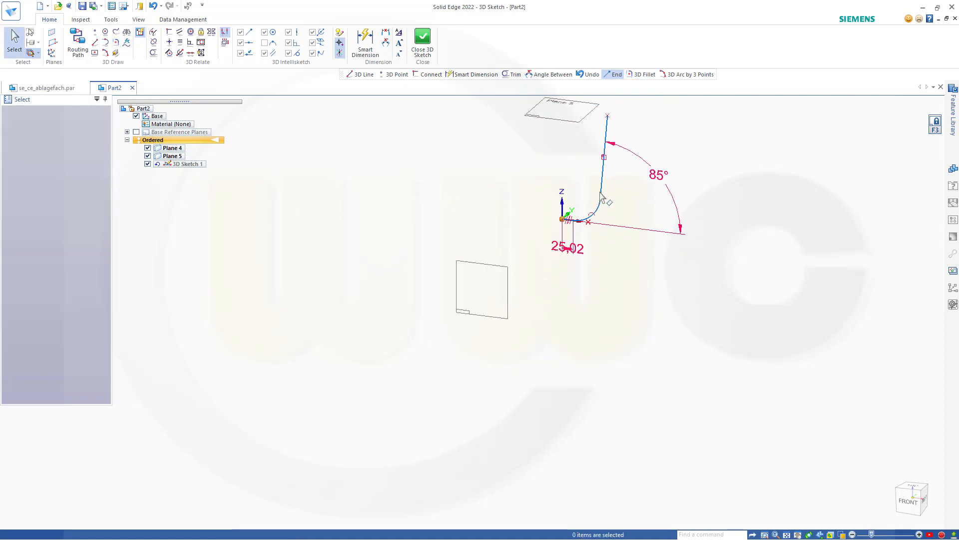
pyautogui.scroll(1, 643, 119)
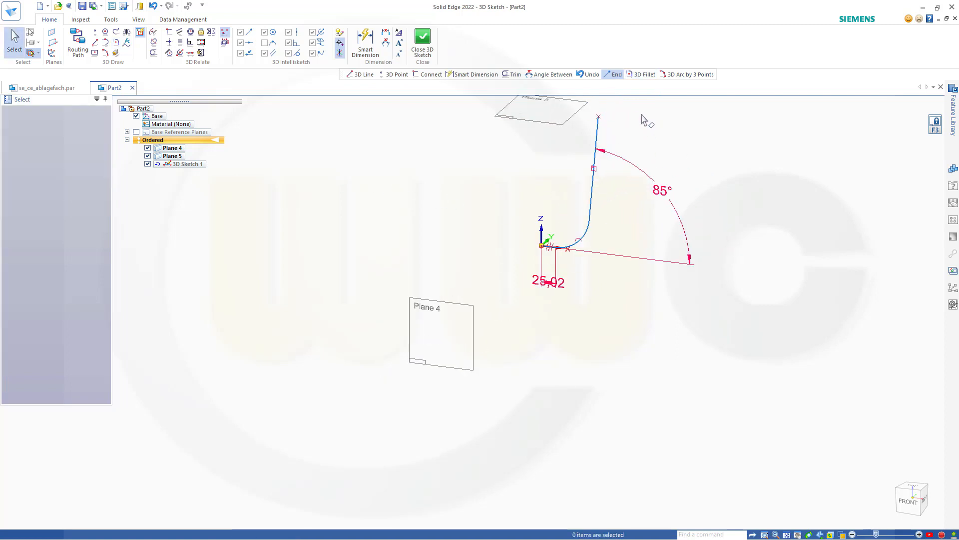
pyautogui.click(423, 39)
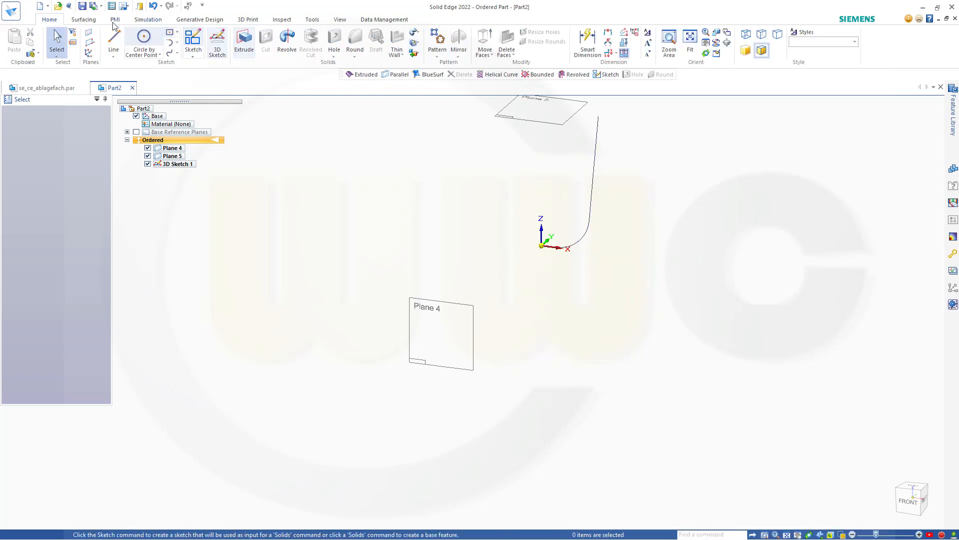
# Step: Create a one-sided extruded surface from the whole 3D sketch chain, 470 mm towards Plane 4
pyautogui.click(83, 19)
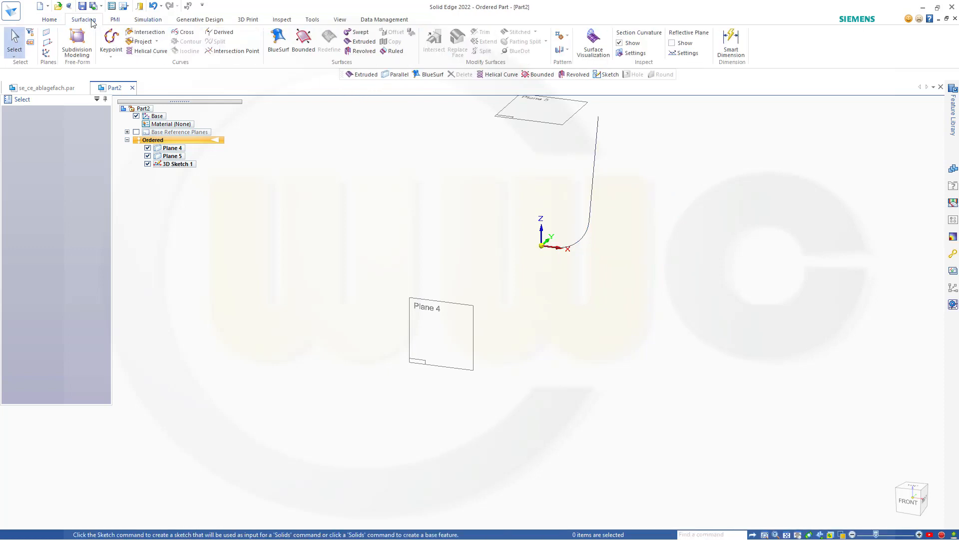
pyautogui.click(360, 41)
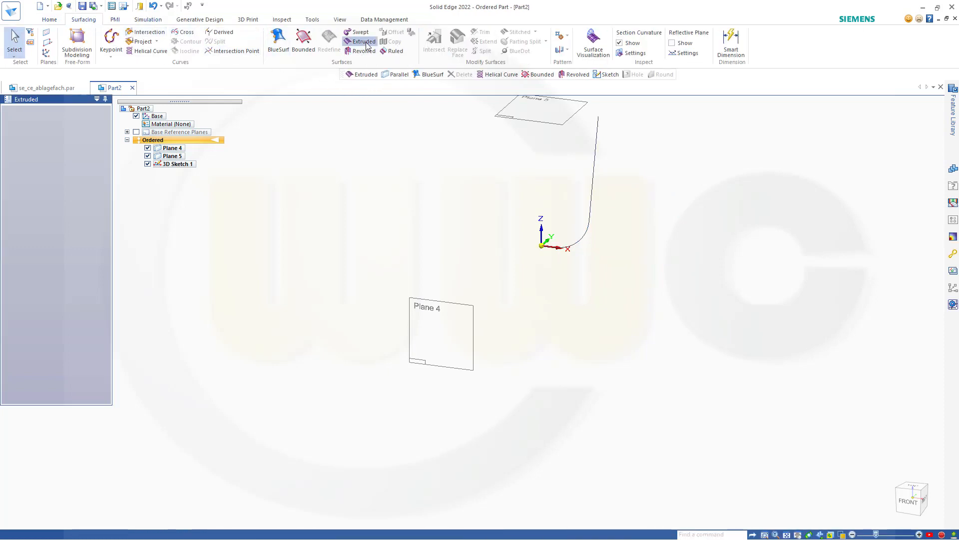
pyautogui.click(593, 171)
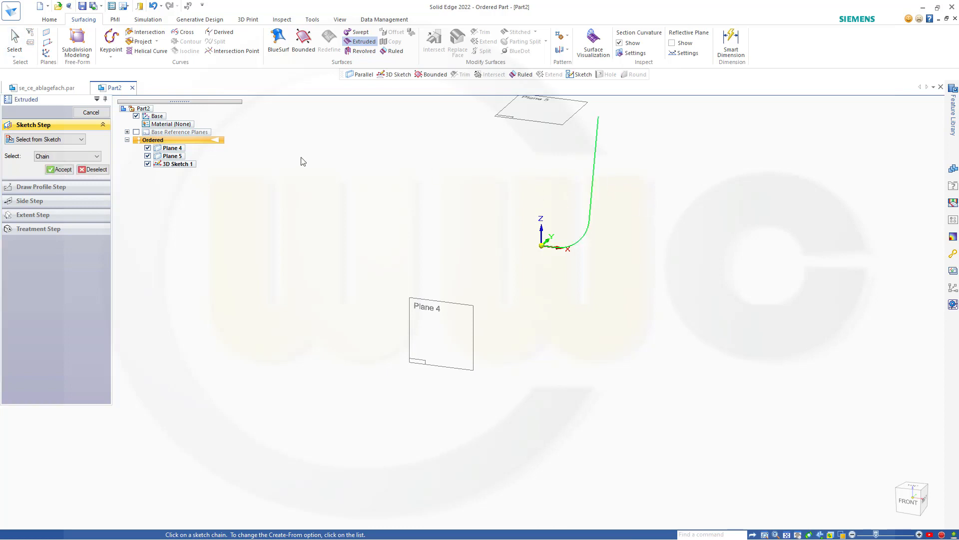
pyautogui.click(60, 169)
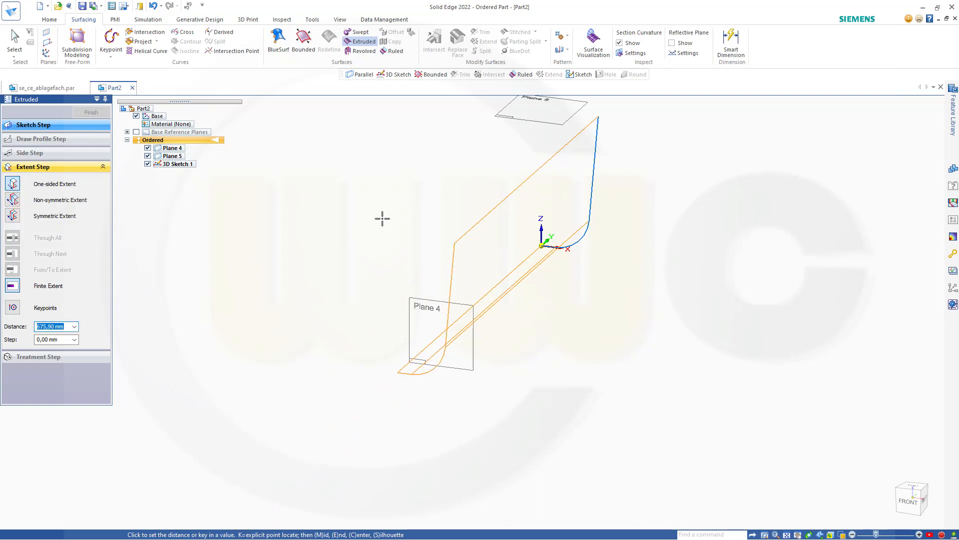
pyautogui.write('24')
pyautogui.press('BackSpace')
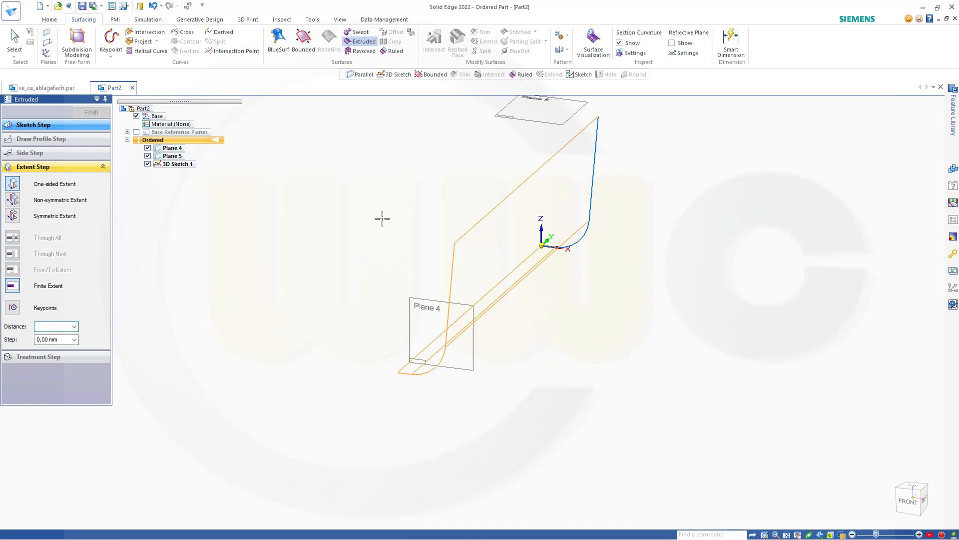
pyautogui.write('470')
pyautogui.press('Return')
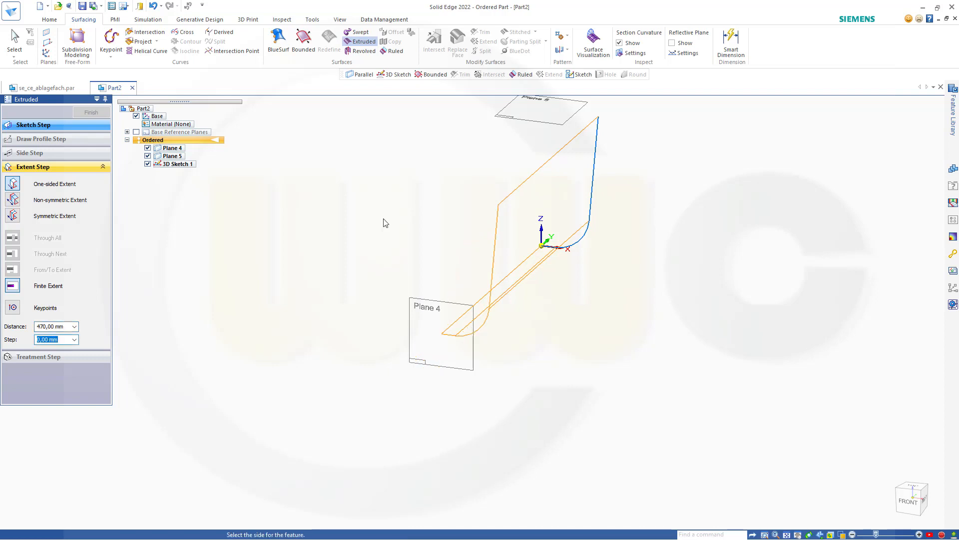
pyautogui.click(330, 227)
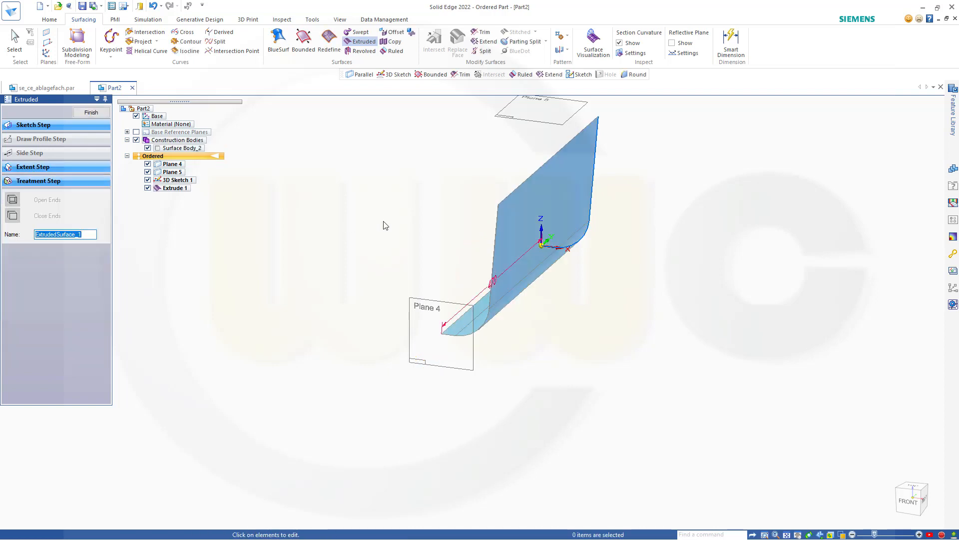
pyautogui.click(92, 114)
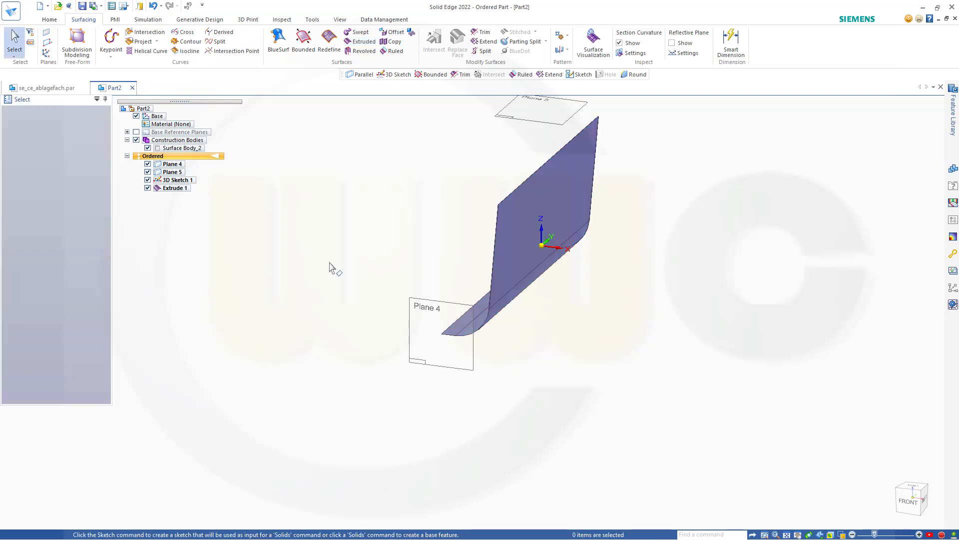
# Step: Start a new 3D sketch and draw a 60 mm line straight up along the Z axis from the origin
pyautogui.moveTo(332, 268); pyautogui.dragTo(494, 323, button='middle')
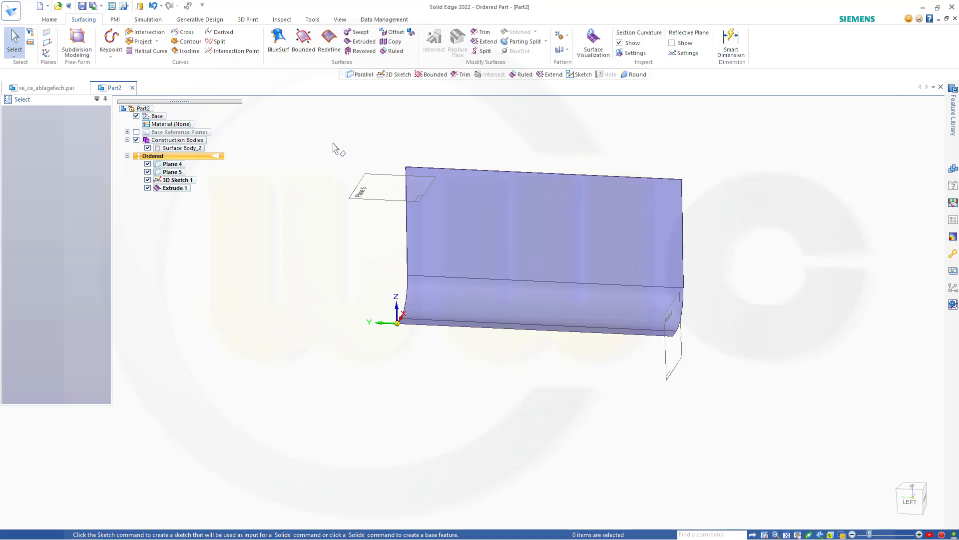
pyautogui.scroll(1, 337, 145)
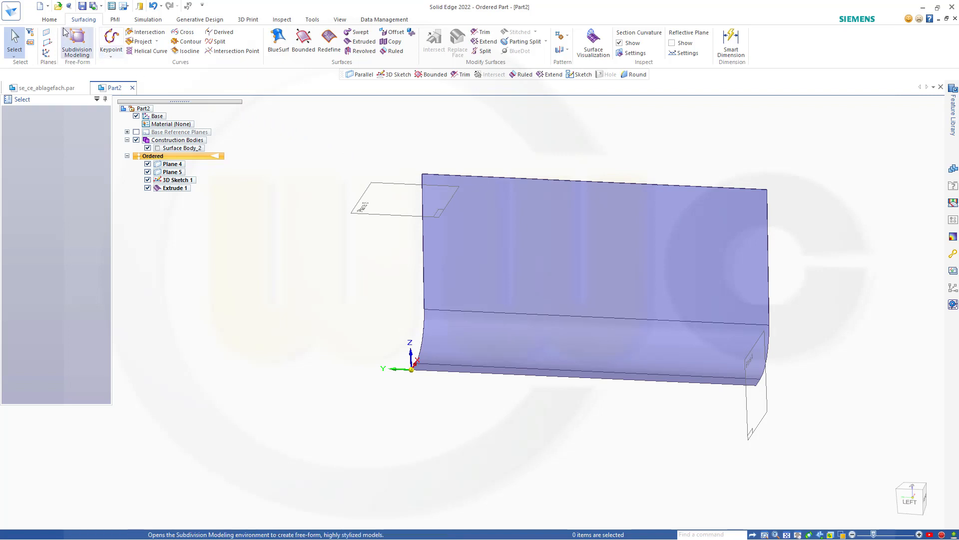
pyautogui.click(49, 20)
pyautogui.click(188, 43)
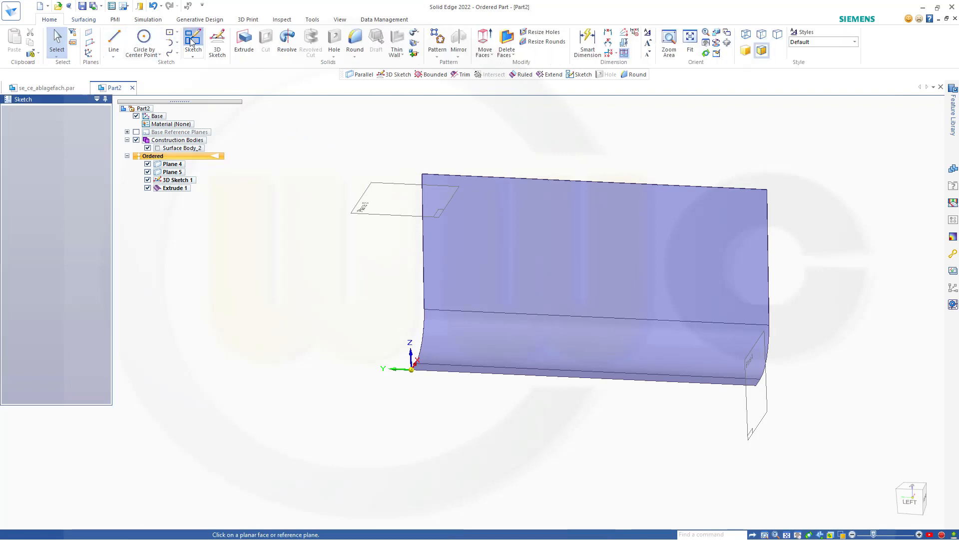
pyautogui.click(114, 40)
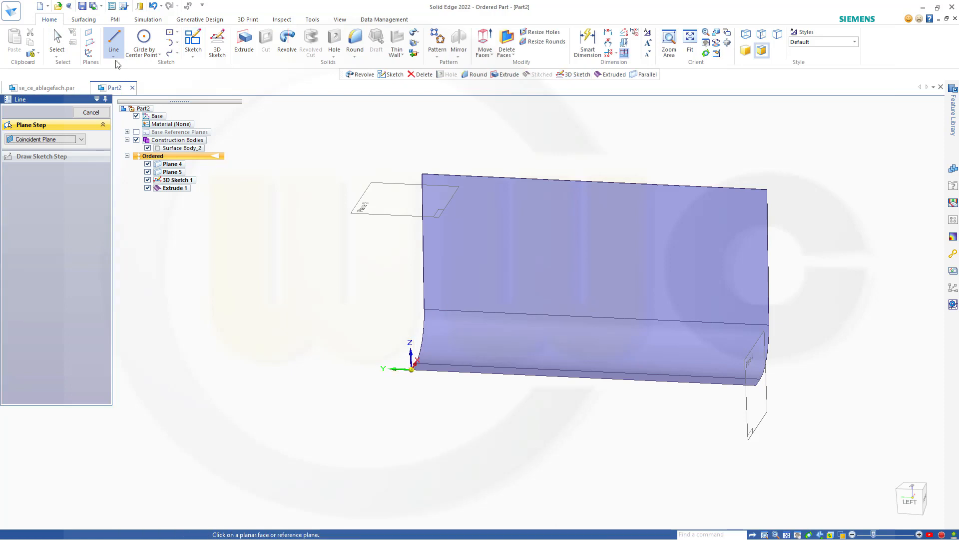
pyautogui.click(216, 46)
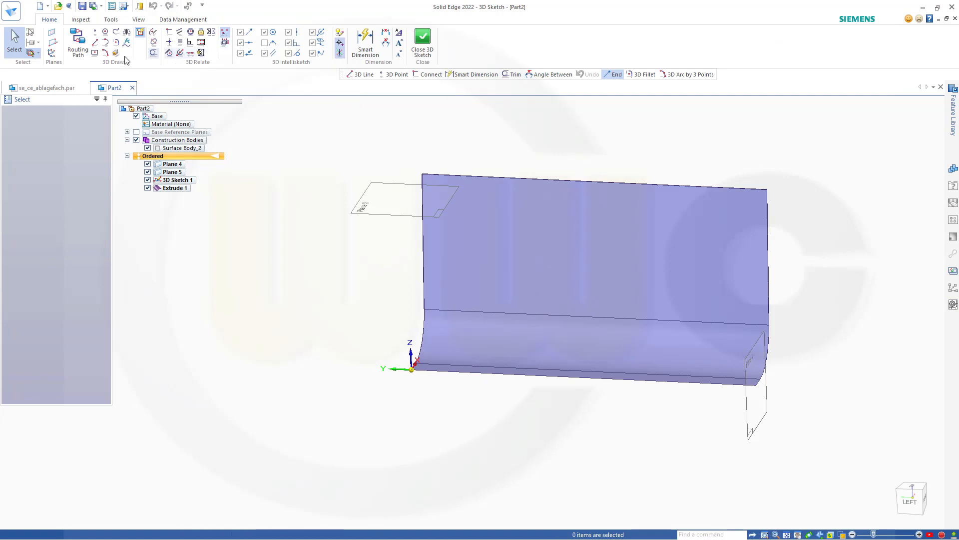
pyautogui.click(94, 42)
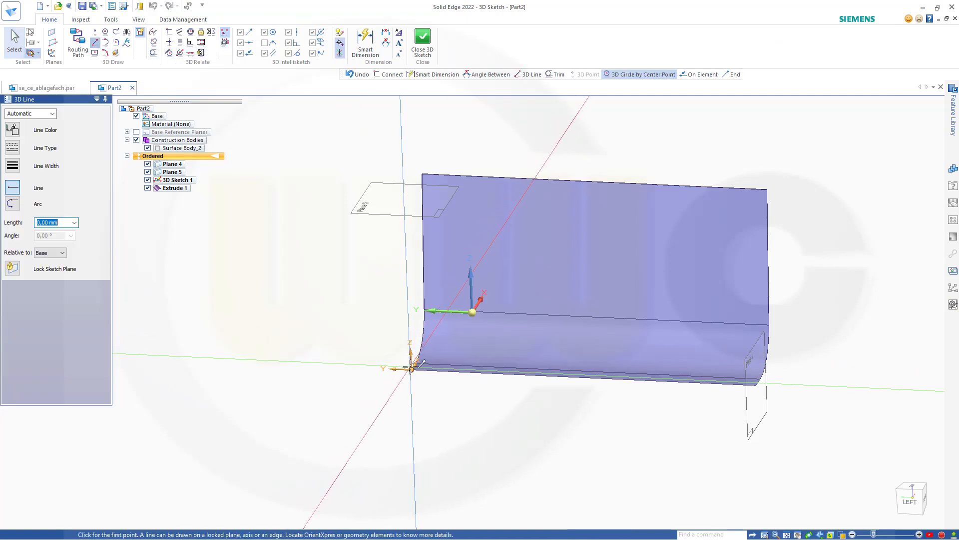
pyautogui.click(411, 368)
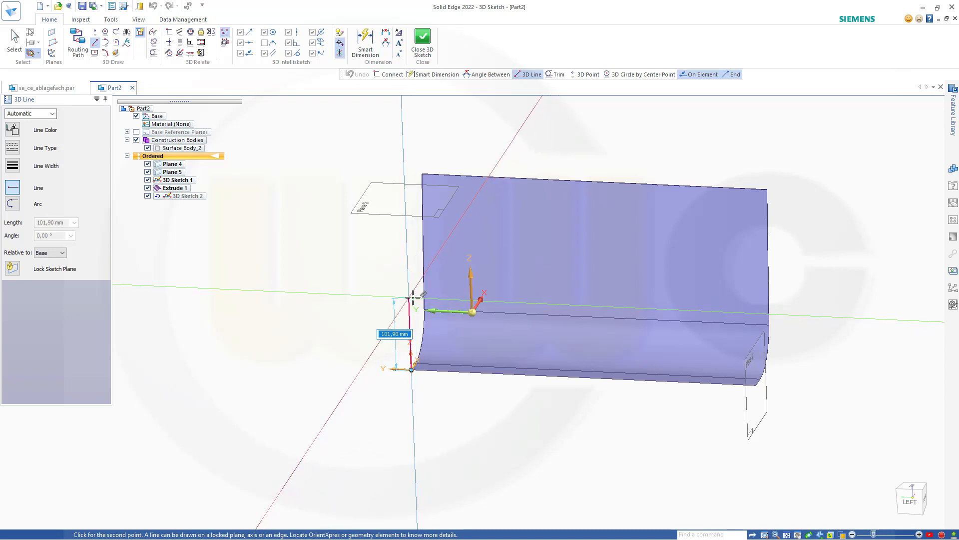
pyautogui.write('60')
pyautogui.press('Return')
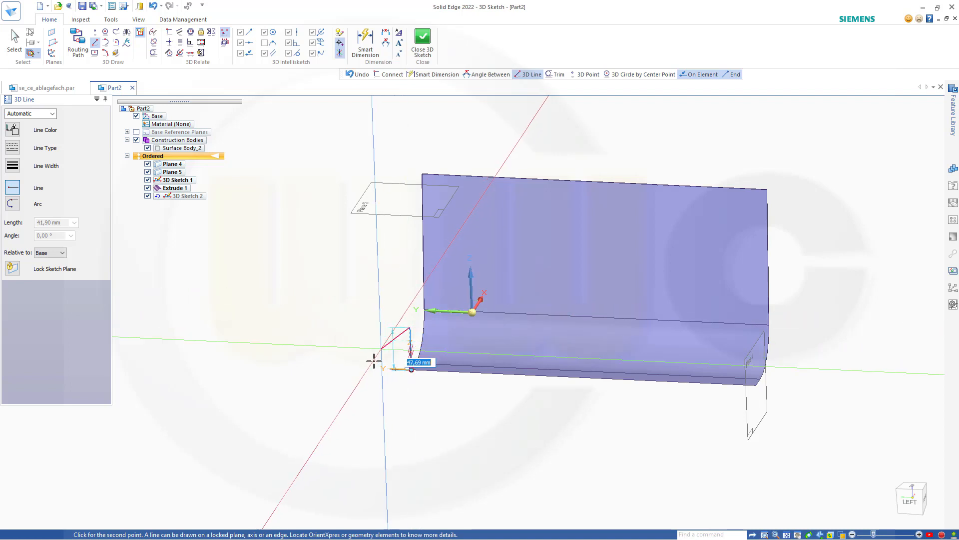
pyautogui.press('Escape')
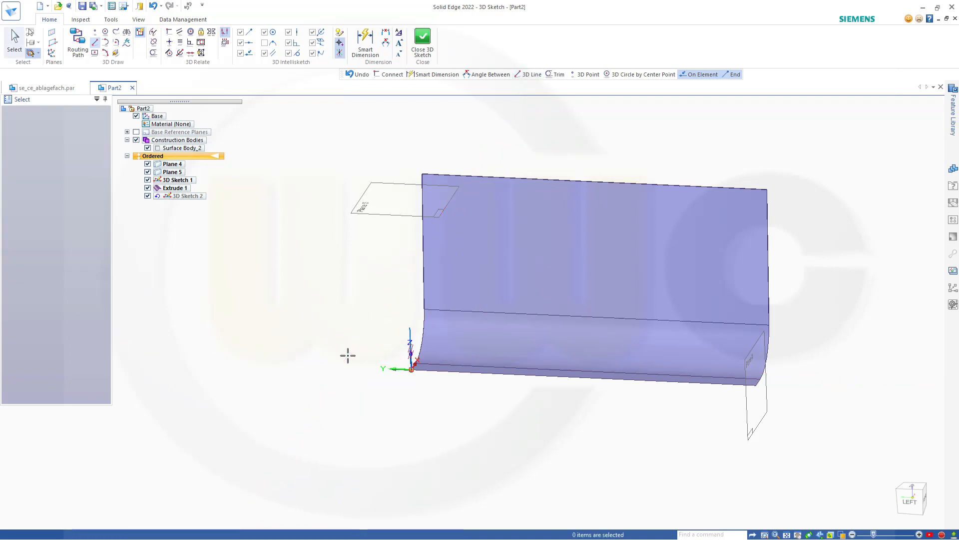
# Step: Dimension the length of the vertical line that rises from the origin
pyautogui.scroll(-2, 395, 394)
pyautogui.scroll(5, 401, 399)
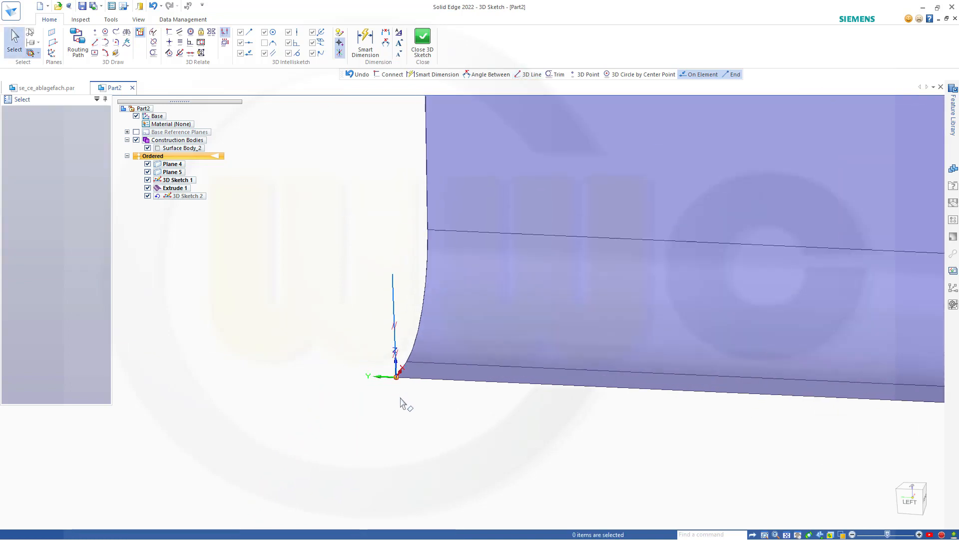
pyautogui.click(365, 40)
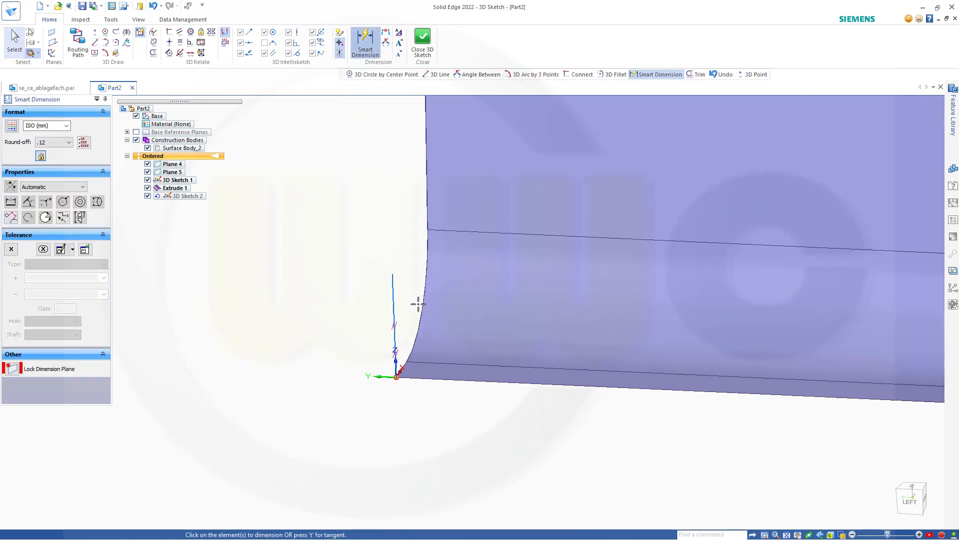
pyautogui.click(395, 308)
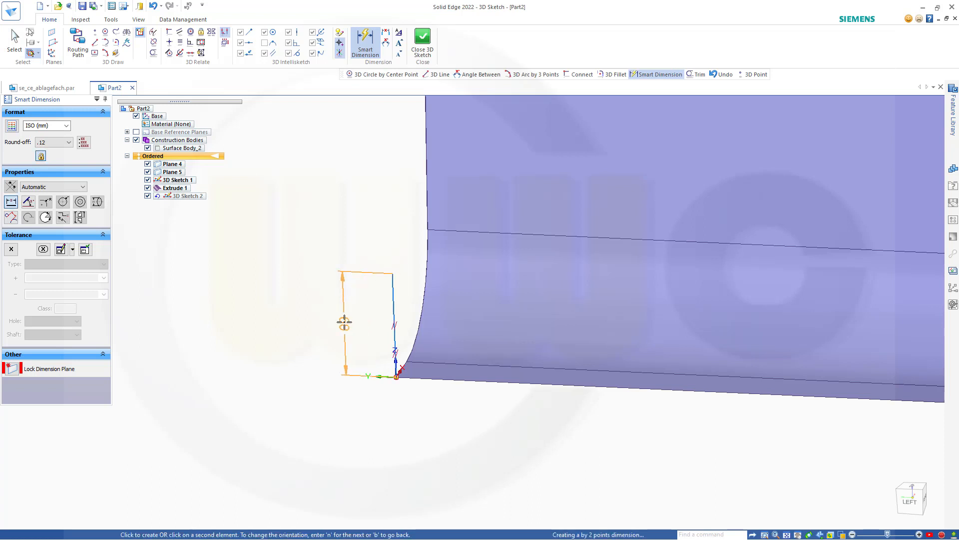
pyautogui.click(345, 322)
pyautogui.press('Return')
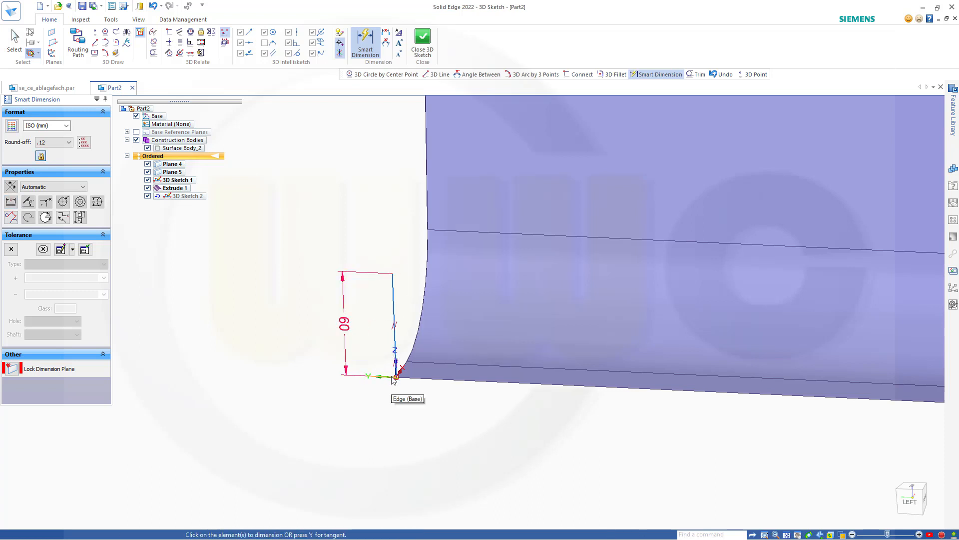
pyautogui.press('Escape')
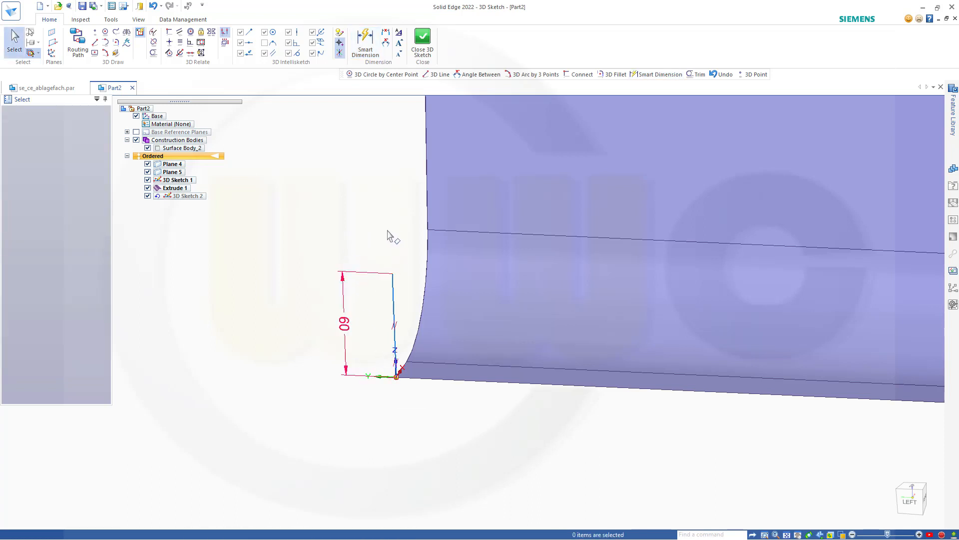
pyautogui.click(395, 301)
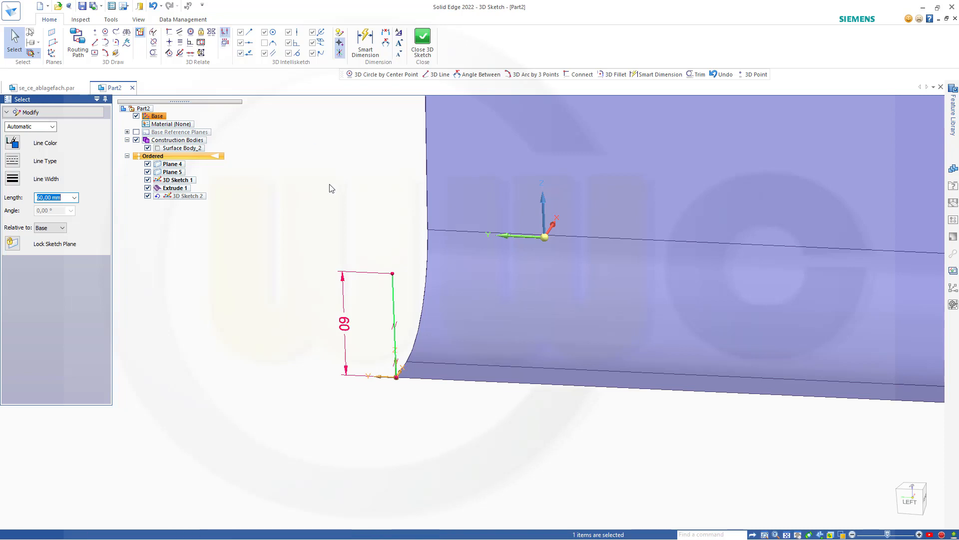
pyautogui.press('Escape')
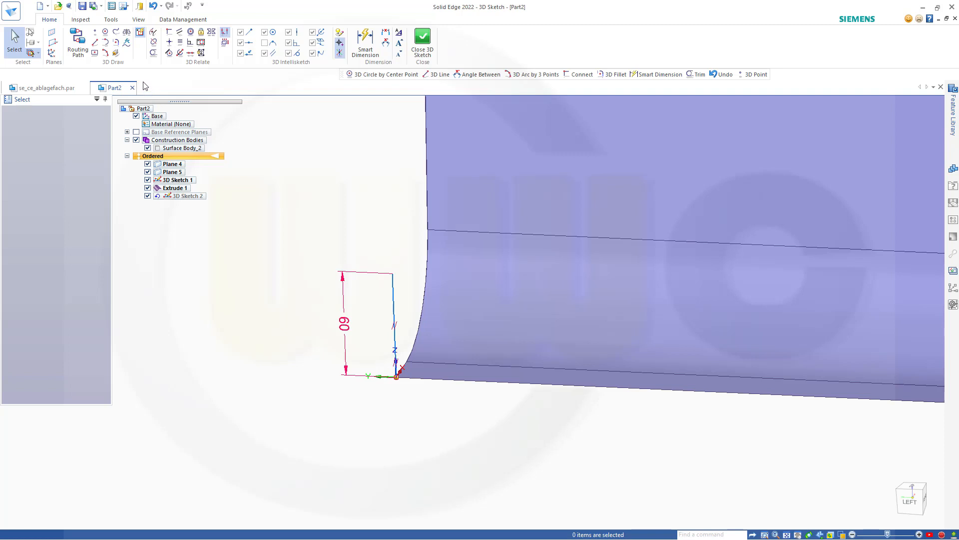
# Step: Show the base reference planes and draw a line about 56 mm long on the Right (yz) plane, sloping down and outward from the vertical line's upper end
pyautogui.click(94, 42)
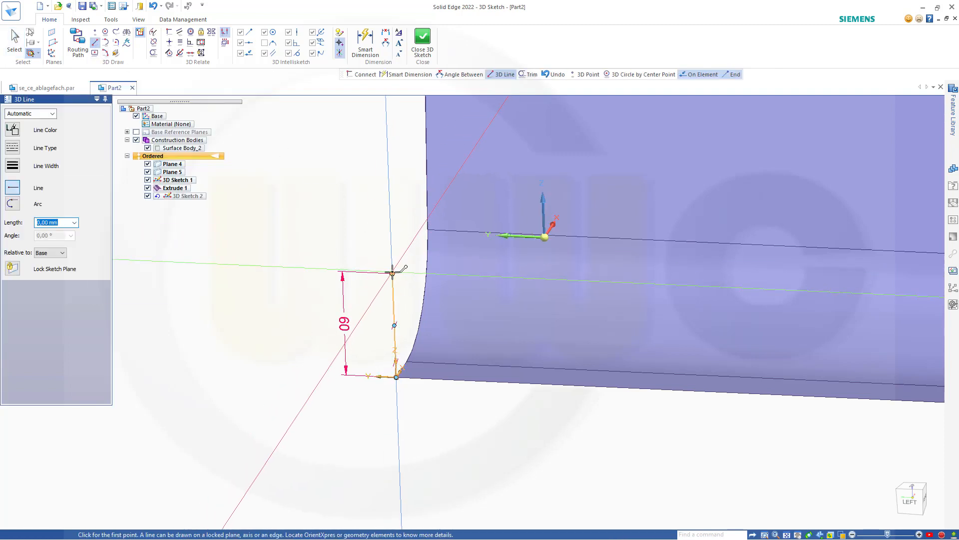
pyautogui.click(63, 269)
pyautogui.scroll(2, 194, 270)
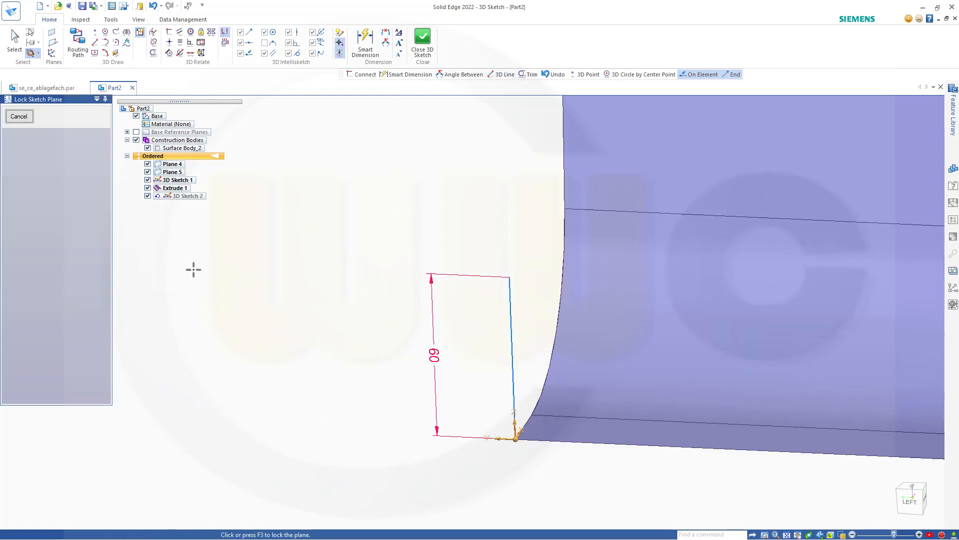
pyautogui.scroll(-1, 198, 271)
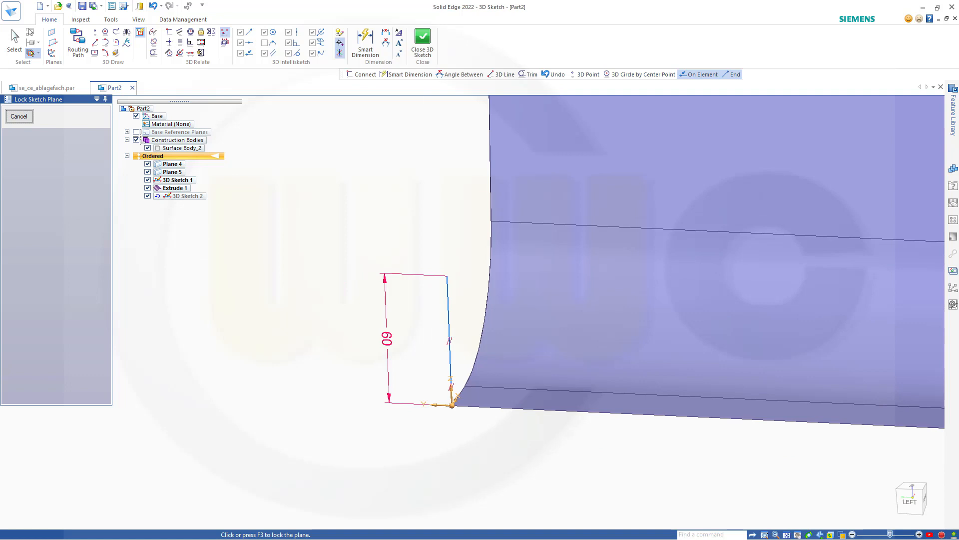
pyautogui.click(137, 132)
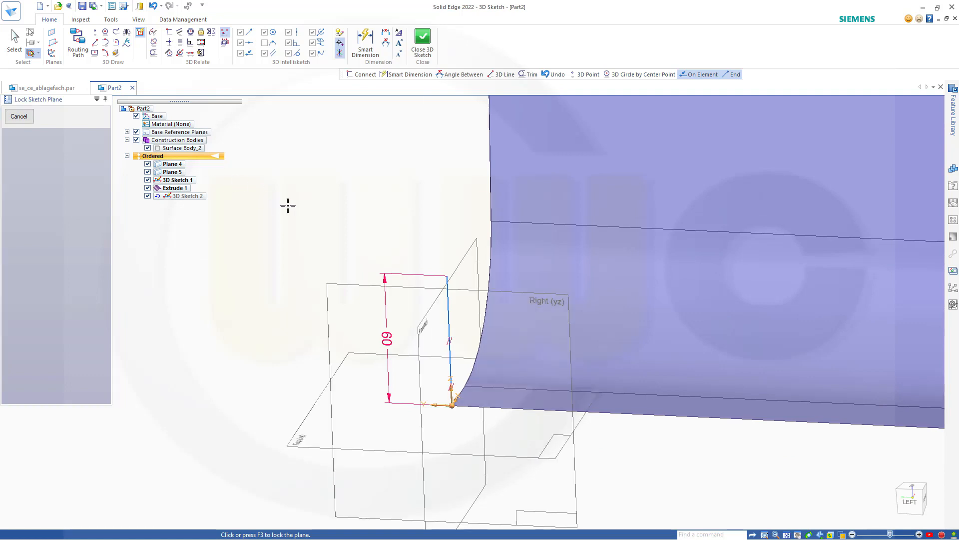
pyautogui.click(330, 275)
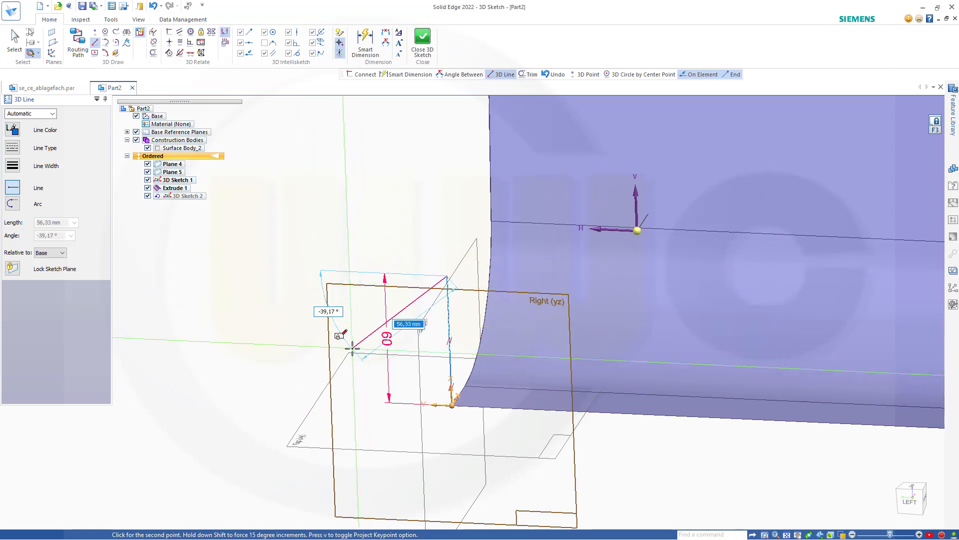
pyautogui.click(352, 348)
pyautogui.press('Escape')
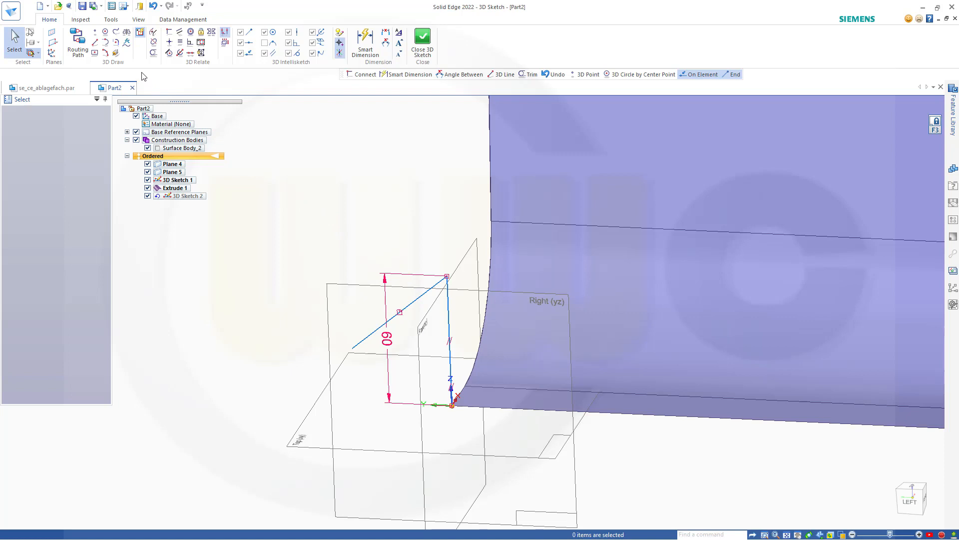
# Step: Draw a three-point arc with a 60 mm radius from the origin to the free end of the sloping line
pyautogui.click(106, 54)
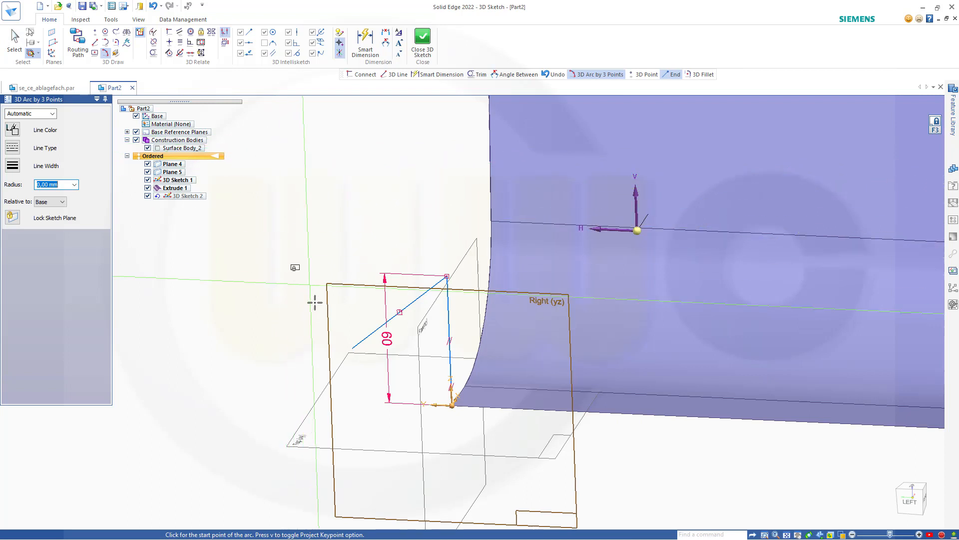
pyautogui.click(452, 405)
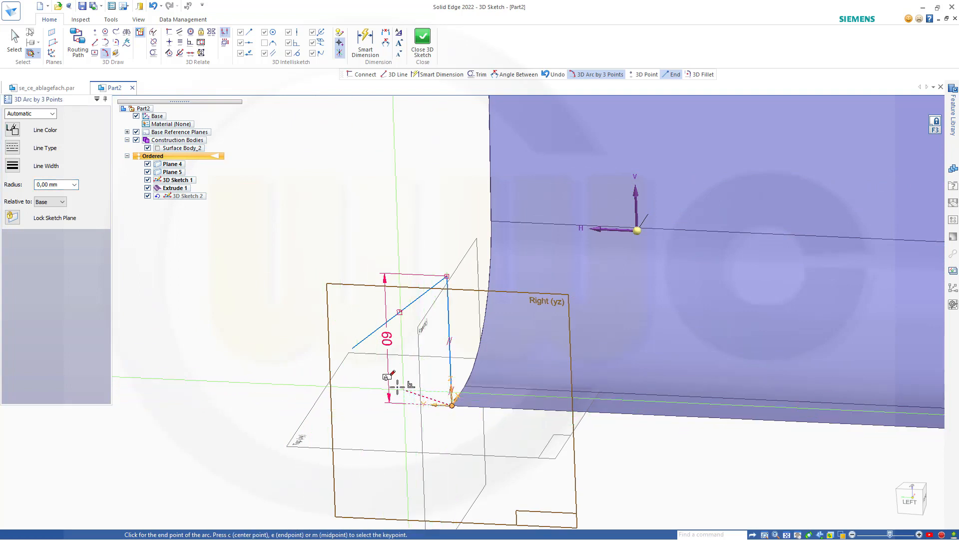
pyautogui.click(353, 348)
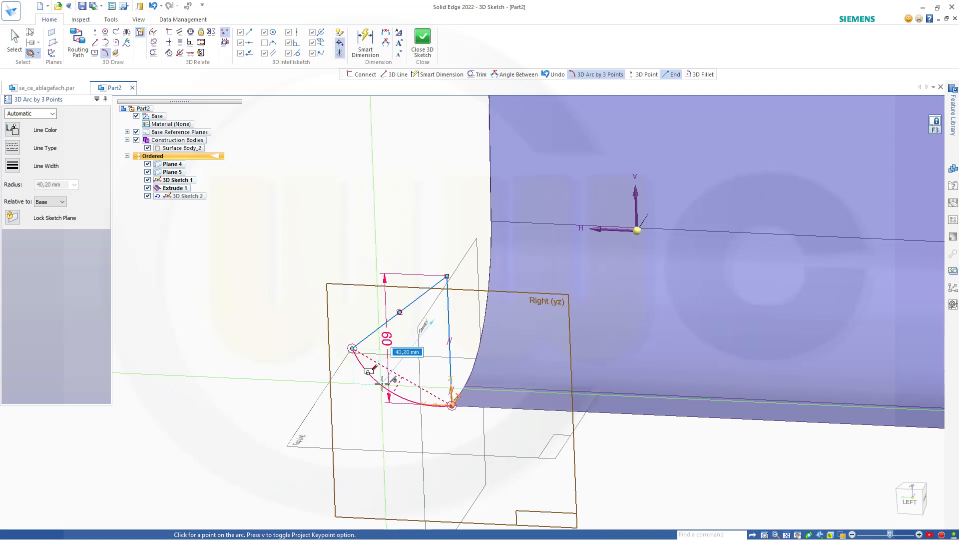
pyautogui.write('60')
pyautogui.click(383, 384)
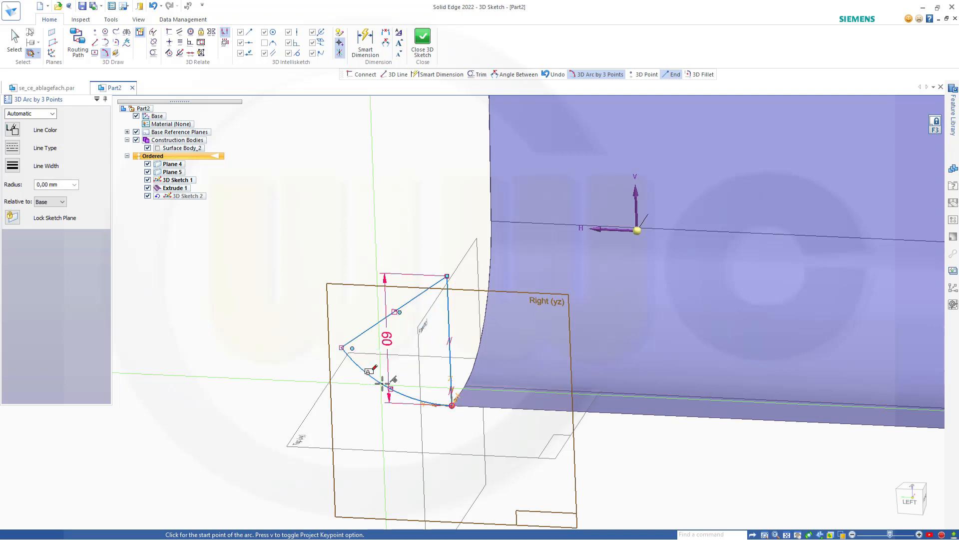
pyautogui.press('Escape')
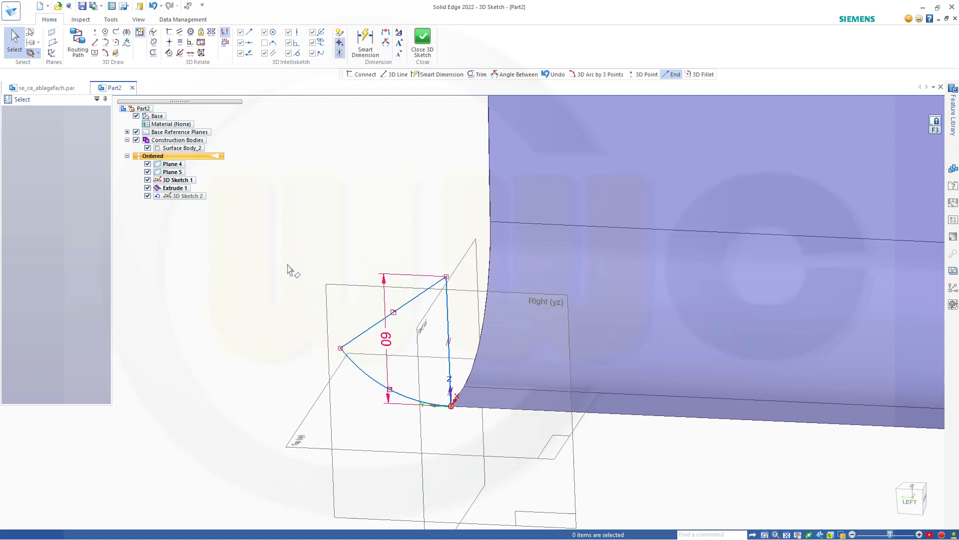
# Step: Dimension the angle between the sloping line and the vertical line and set it to 60°
pyautogui.click(386, 42)
pyautogui.click(366, 333)
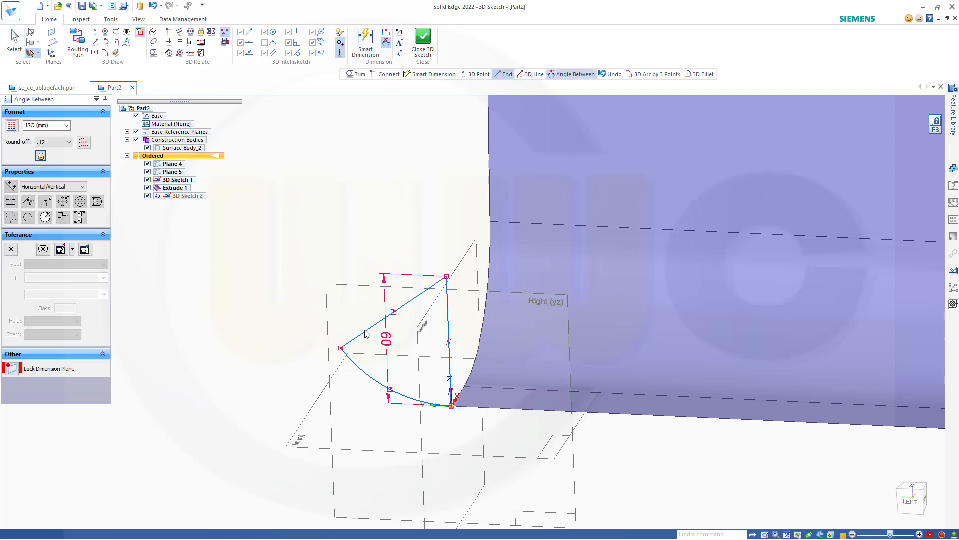
pyautogui.click(449, 376)
pyautogui.click(432, 376)
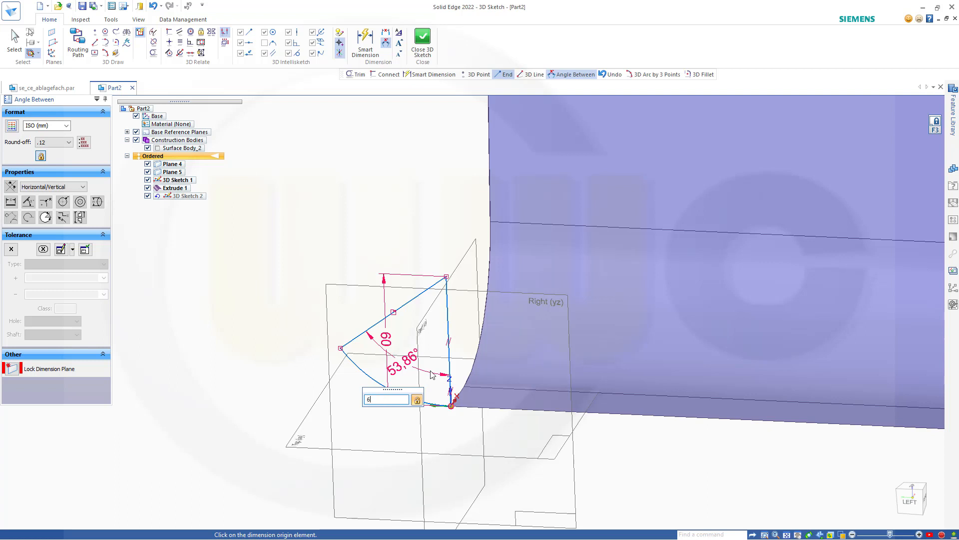
pyautogui.press('Return')
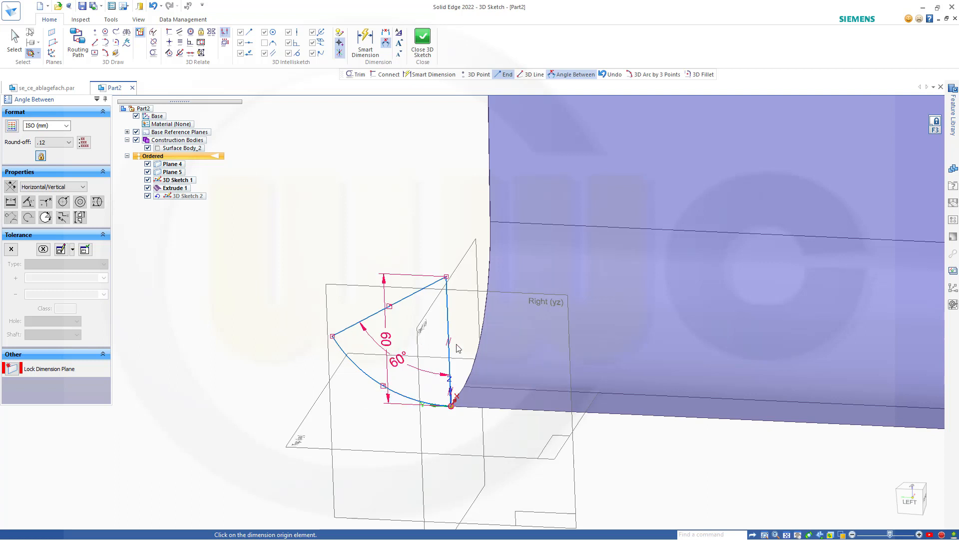
pyautogui.press('Escape')
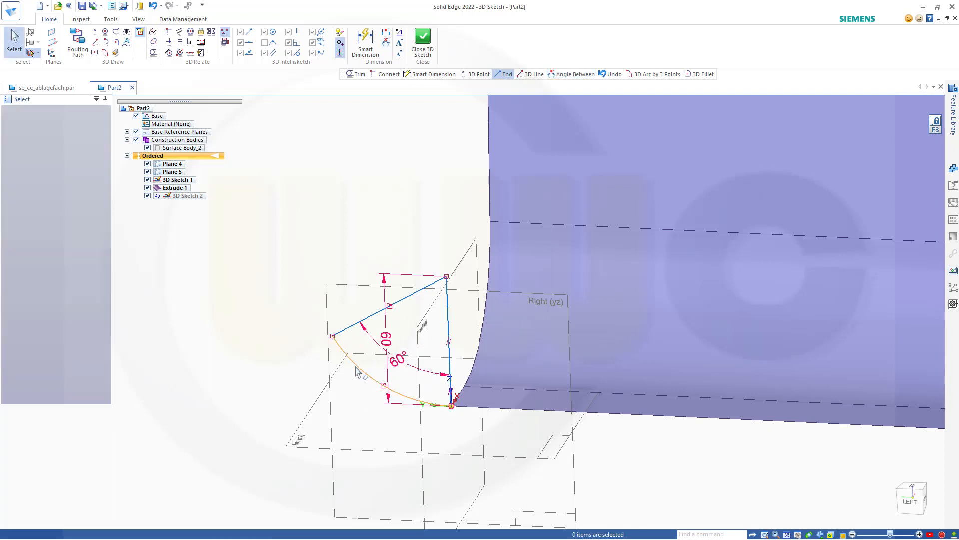
pyautogui.click(357, 369)
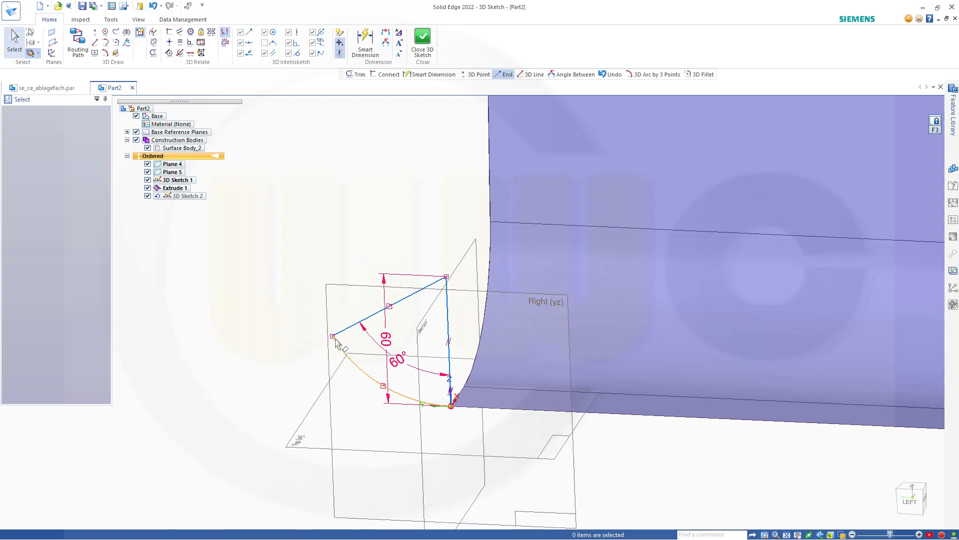
pyautogui.moveTo(333, 337); pyautogui.dragTo(321, 348)
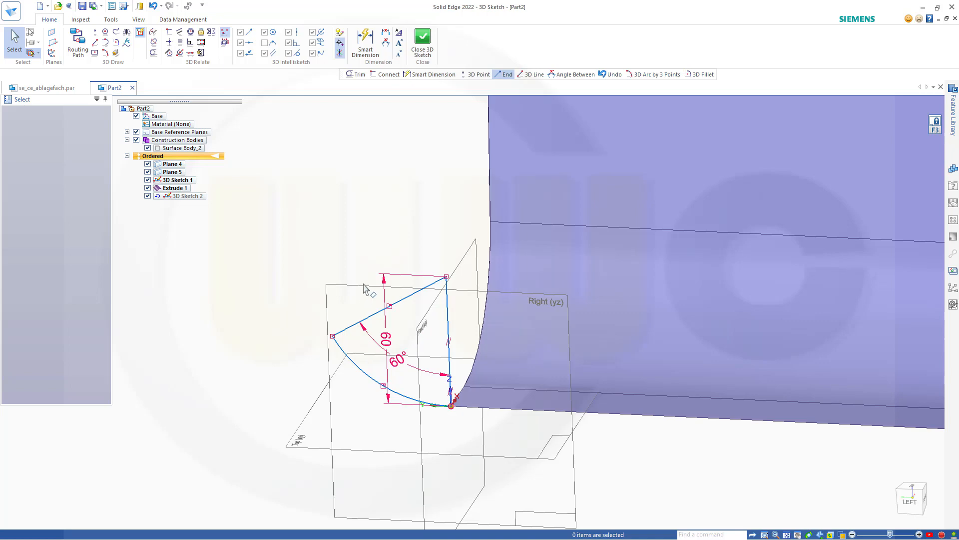
pyautogui.scroll(1, 350, 236)
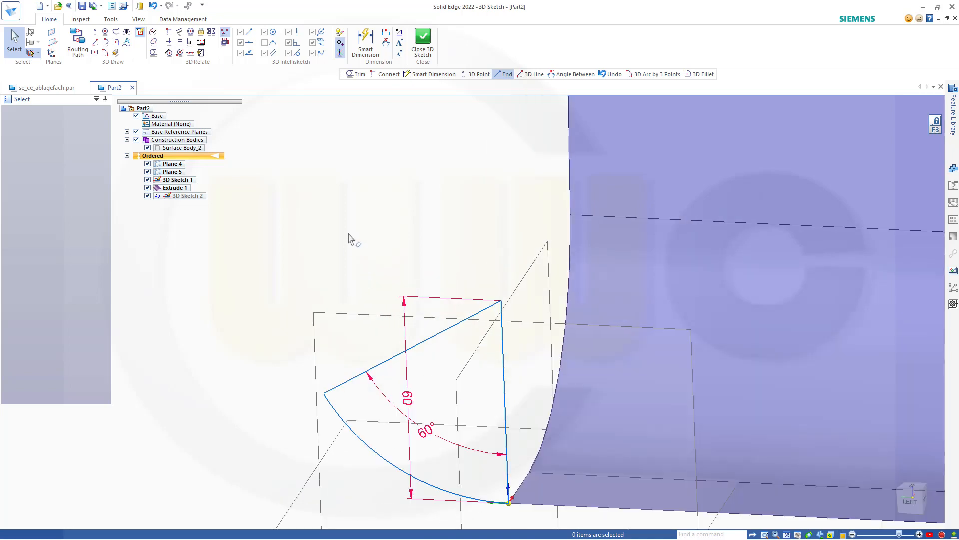
# Step: Draw a long line on the Right (yz) plane from the arc's outer end, rising steeply upward and outward
pyautogui.scroll(-3, 350, 230)
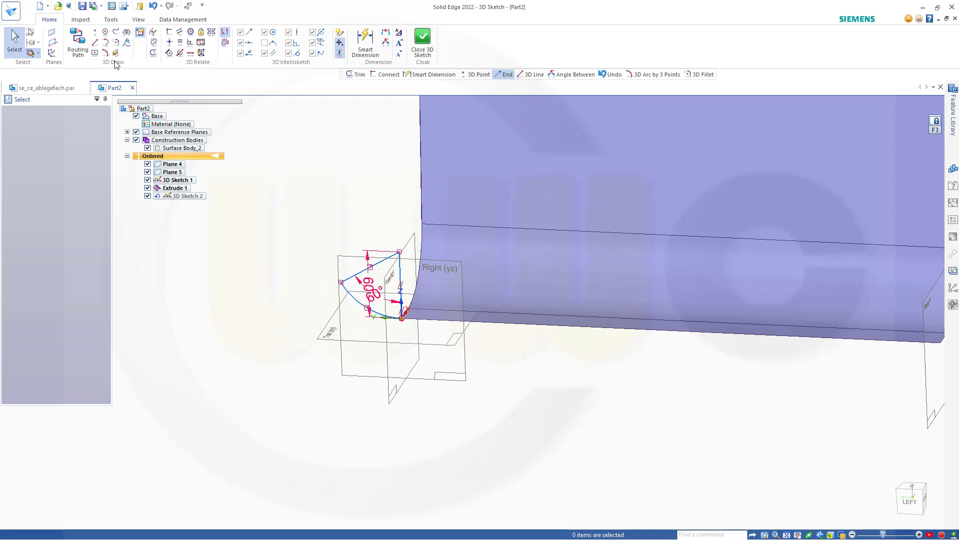
pyautogui.click(94, 42)
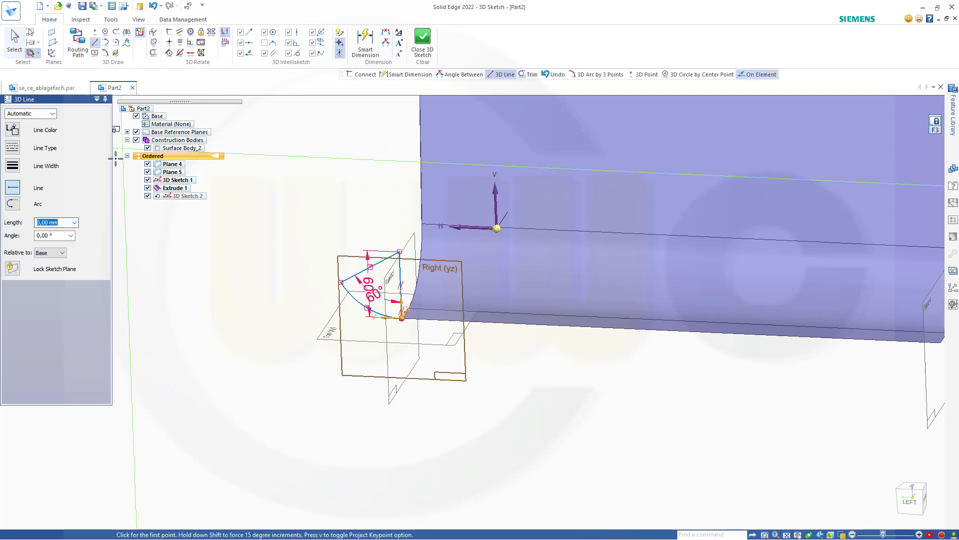
pyautogui.click(11, 269)
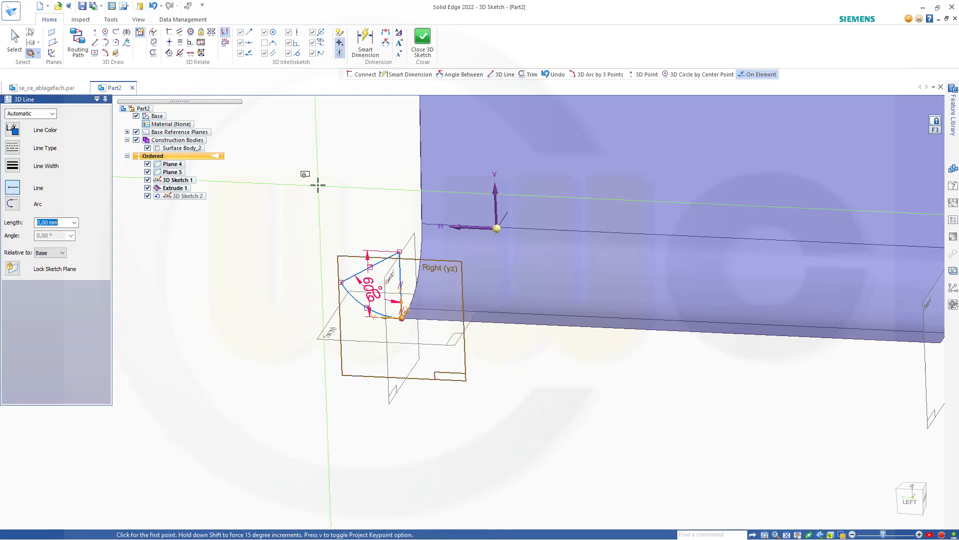
pyautogui.click(341, 281)
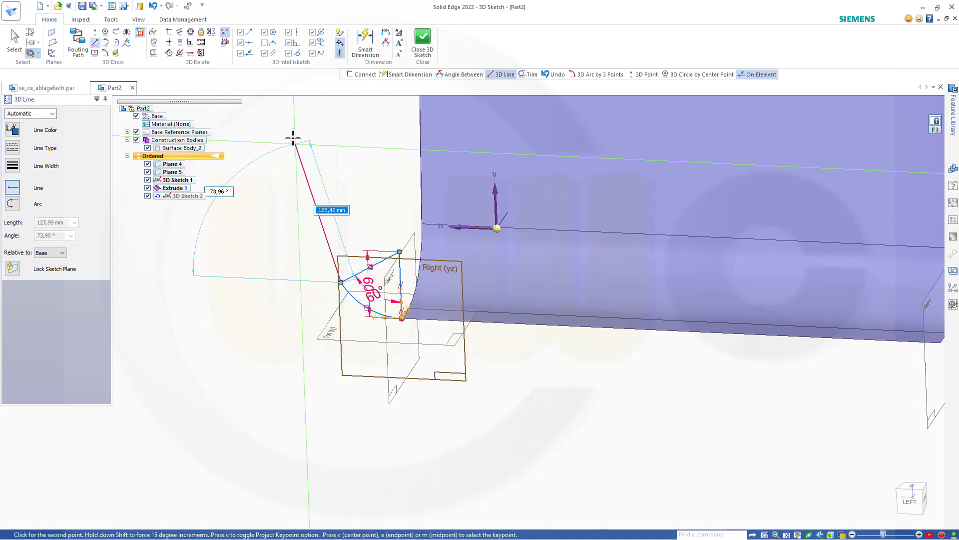
pyautogui.click(284, 122)
pyautogui.press('Escape')
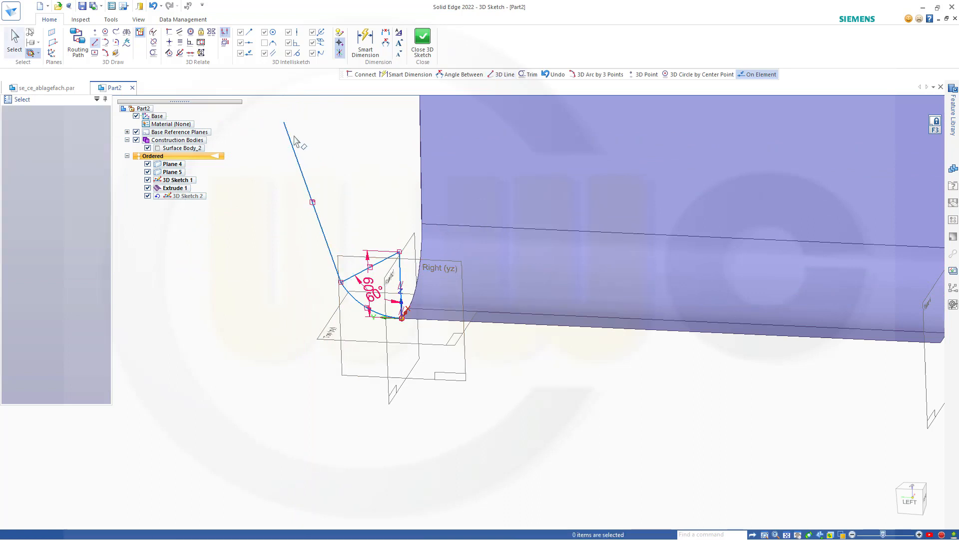
# Step: Connect the upper end of the long steep line to Plane 5
pyautogui.scroll(2, 345, 176)
pyautogui.scroll(-4, 349, 175)
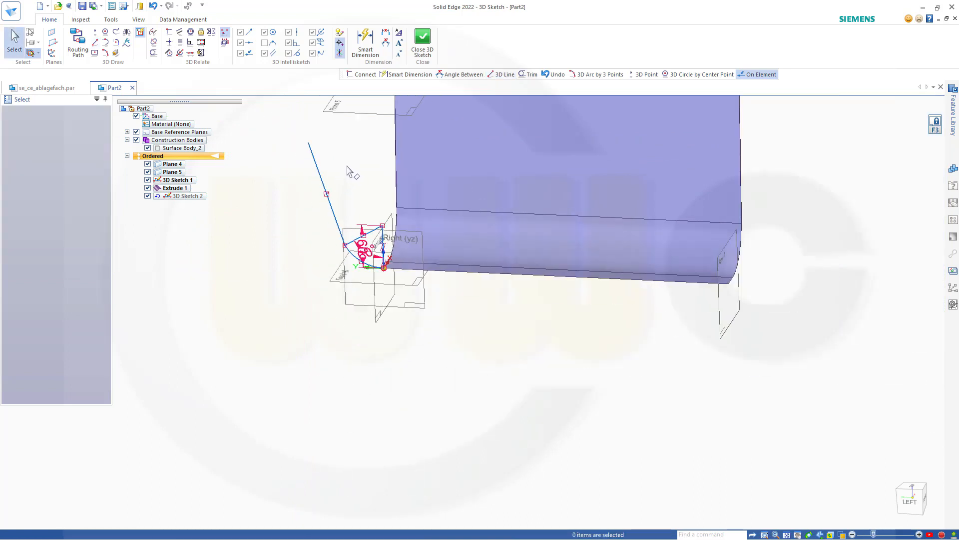
pyautogui.click(169, 32)
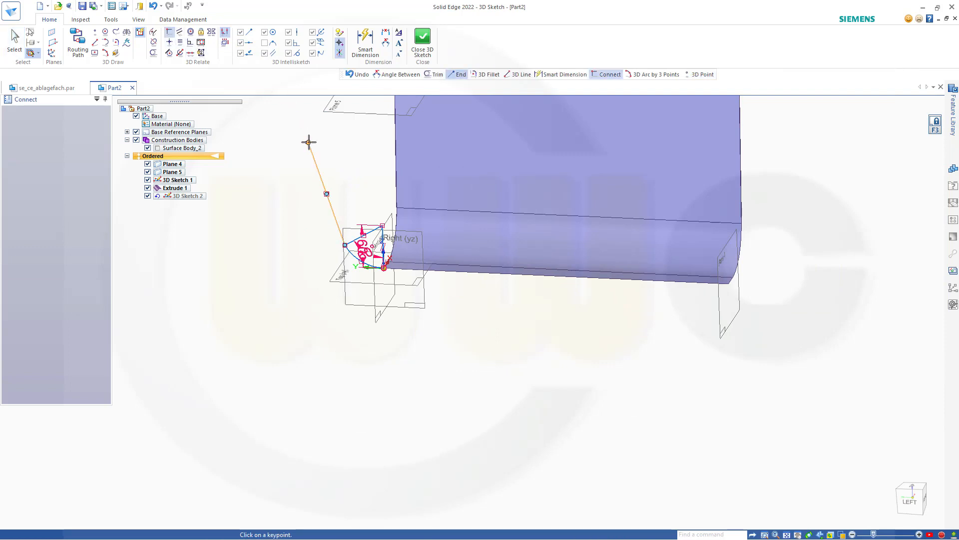
pyautogui.click(309, 143)
pyautogui.click(343, 111)
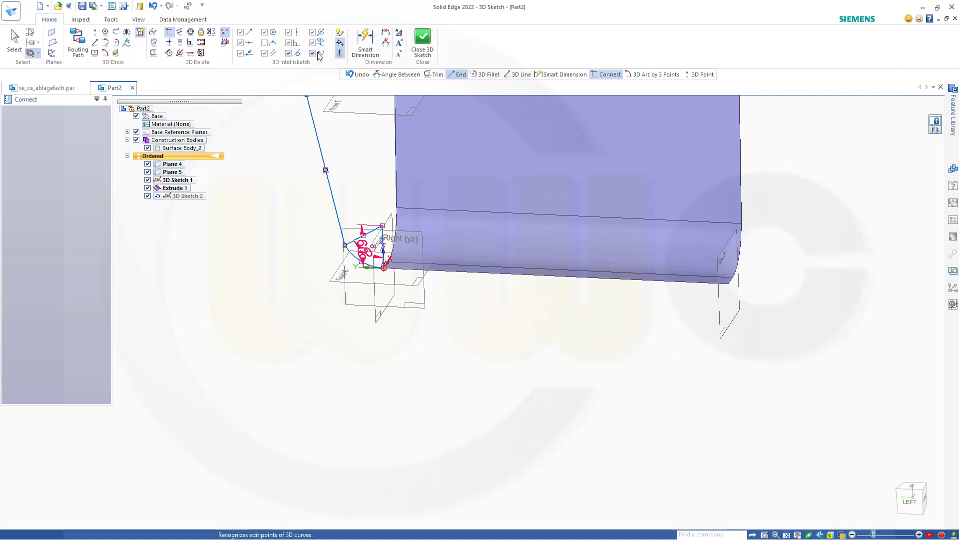
# Step: Dimension the angle between the long steep line and the vertical line and set it to 30°
pyautogui.click(366, 43)
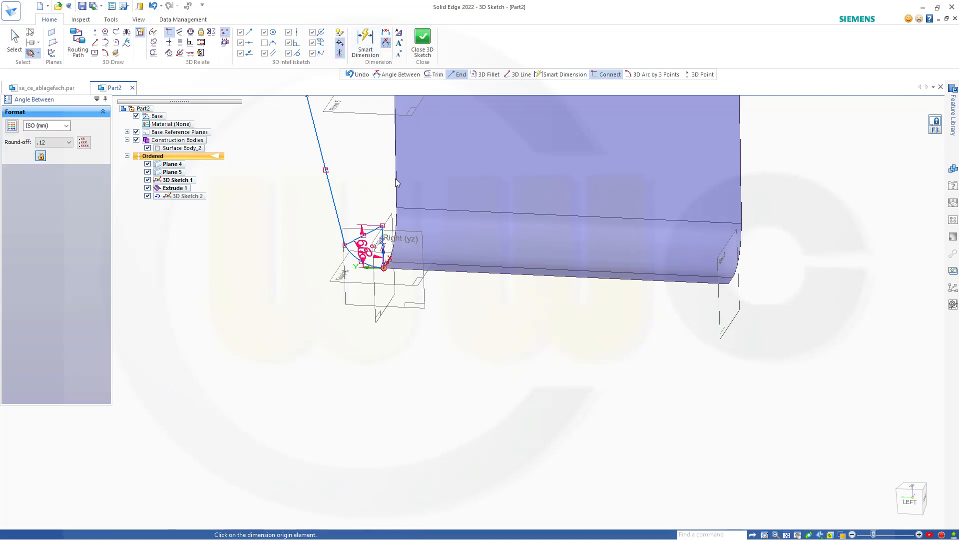
pyautogui.scroll(-1, 365, 198)
pyautogui.click(339, 195)
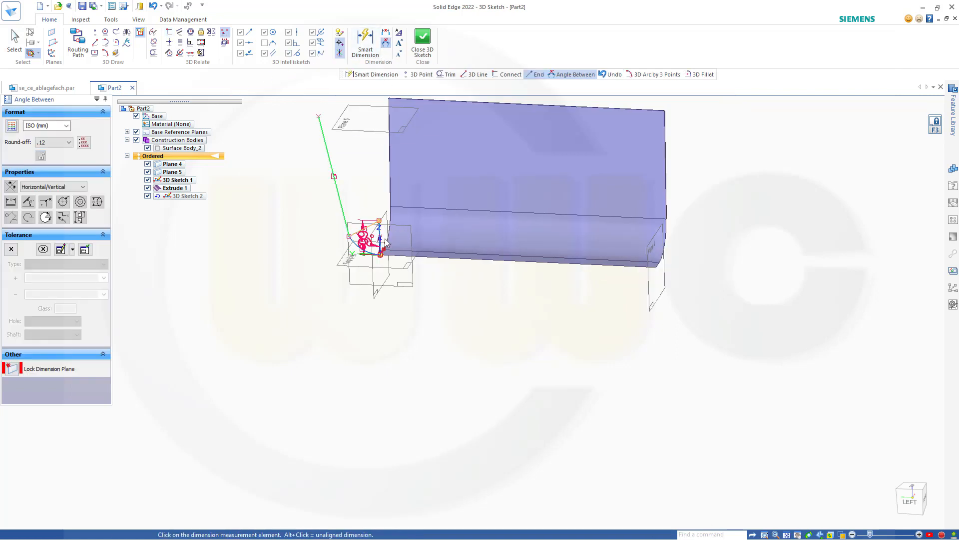
pyautogui.scroll(3, 384, 235)
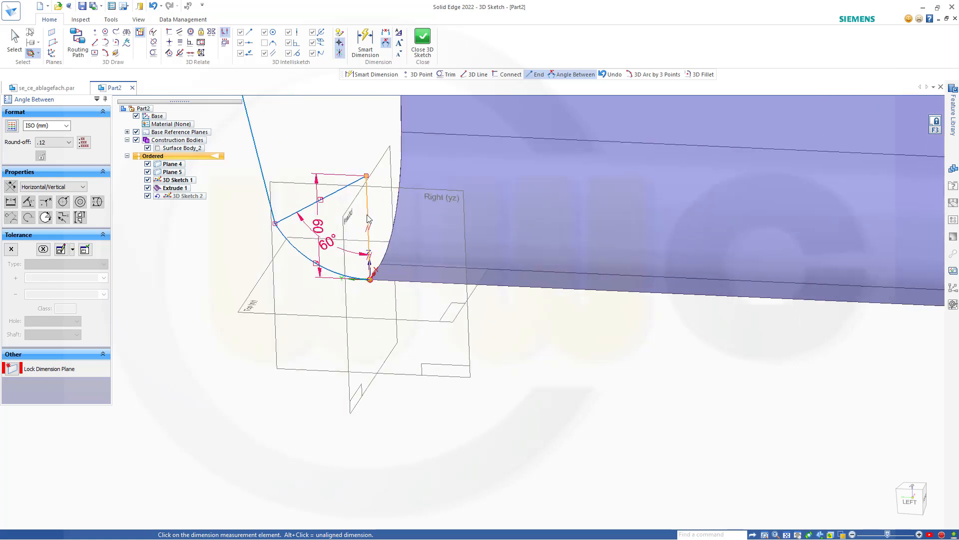
pyautogui.click(367, 218)
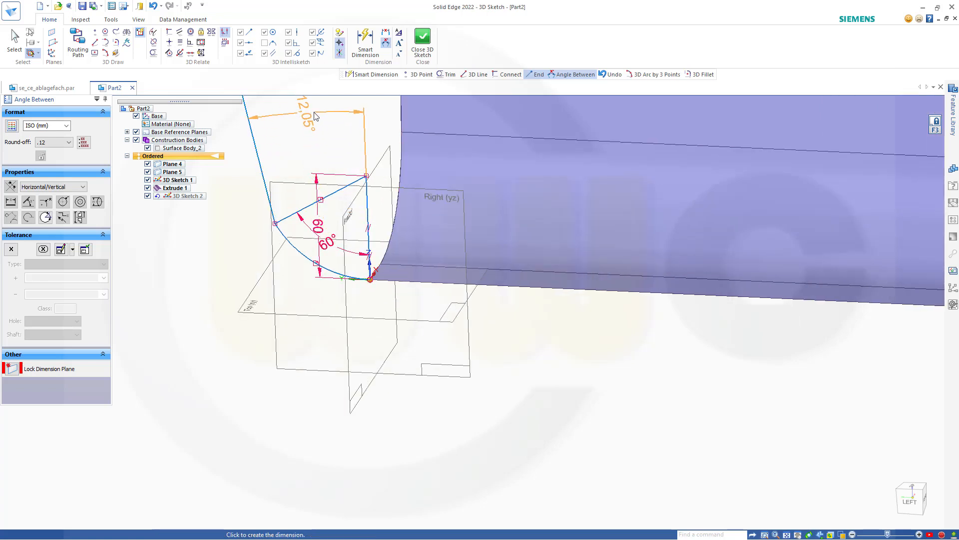
pyautogui.scroll(2, 315, 123)
pyautogui.scroll(-3, 316, 124)
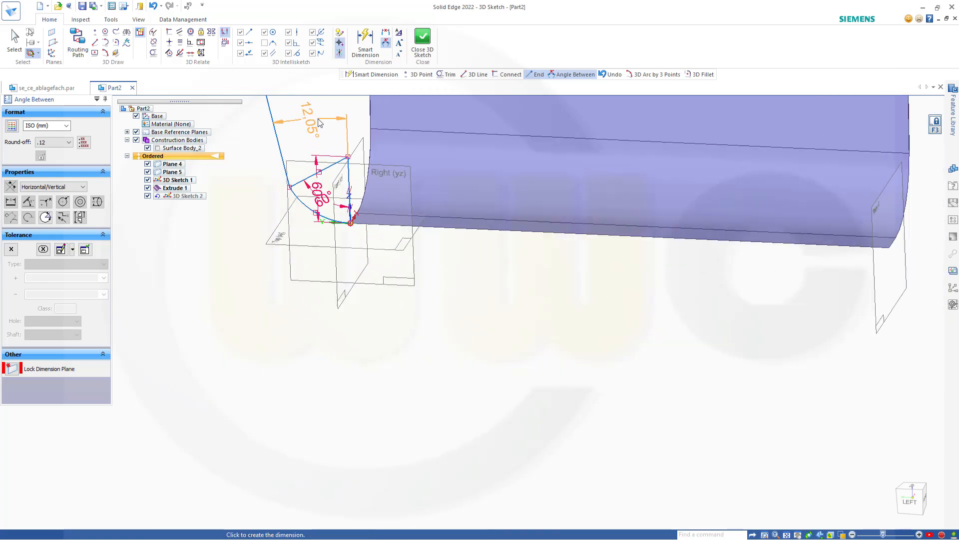
pyautogui.keyDown('shift'); pyautogui.moveTo(318, 120); pyautogui.dragTo(347, 260, button='middle'); pyautogui.keyUp('shift')
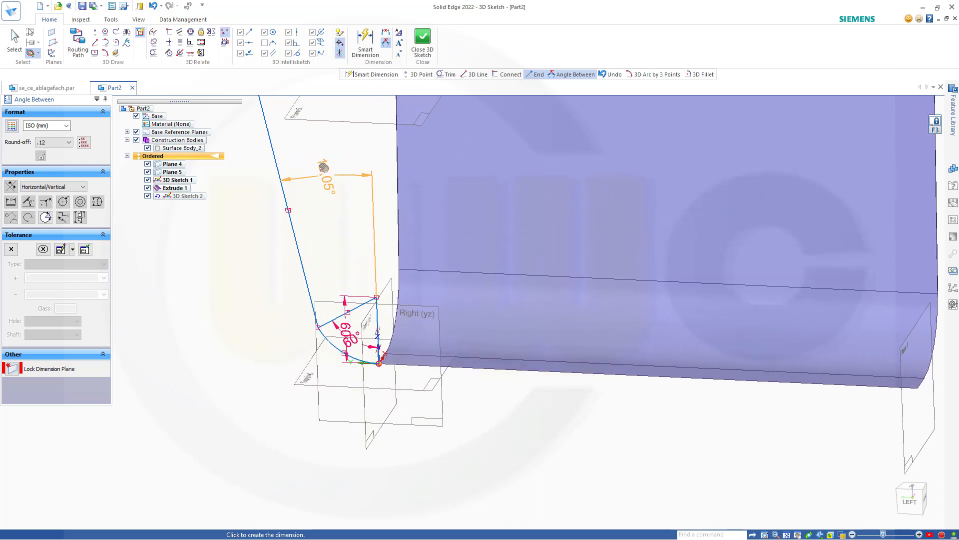
pyautogui.click(315, 143)
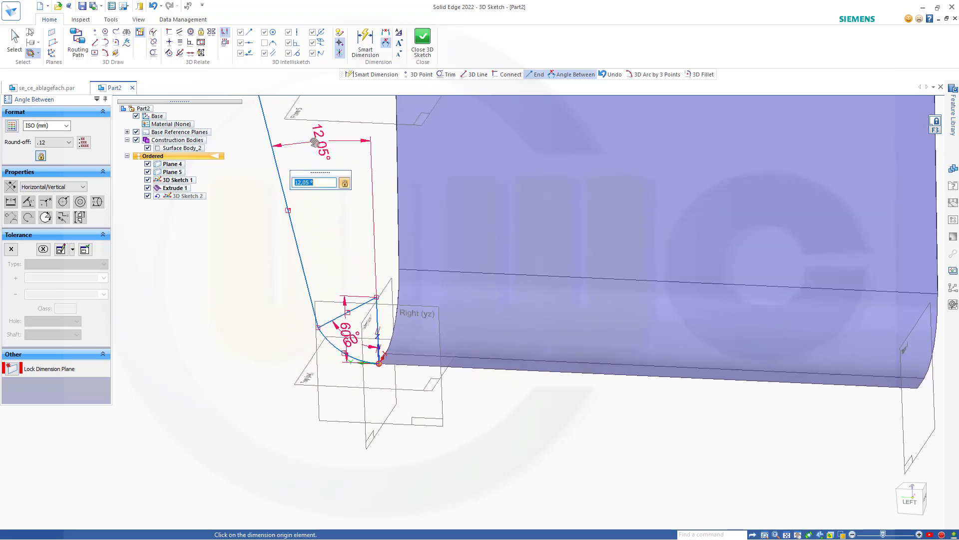
pyautogui.press('Return')
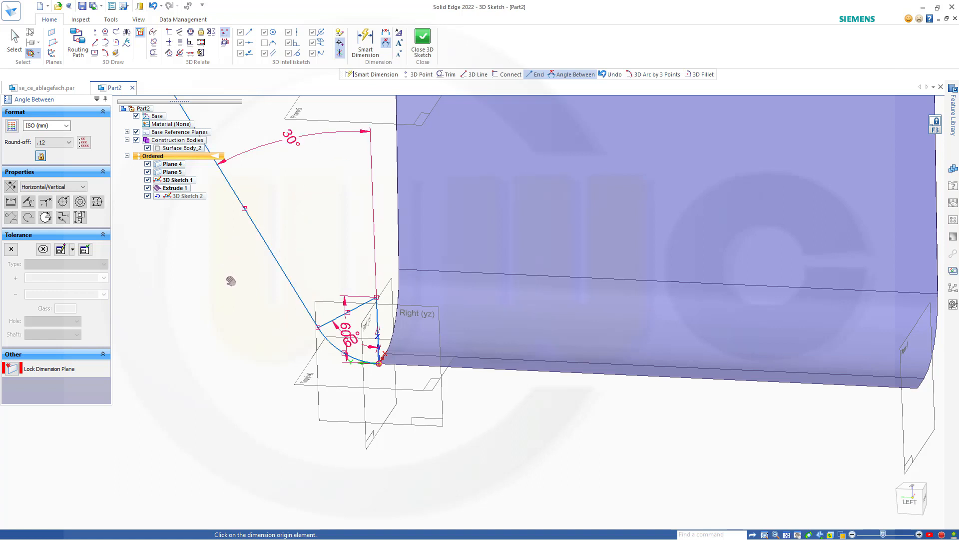
pyautogui.press('Escape')
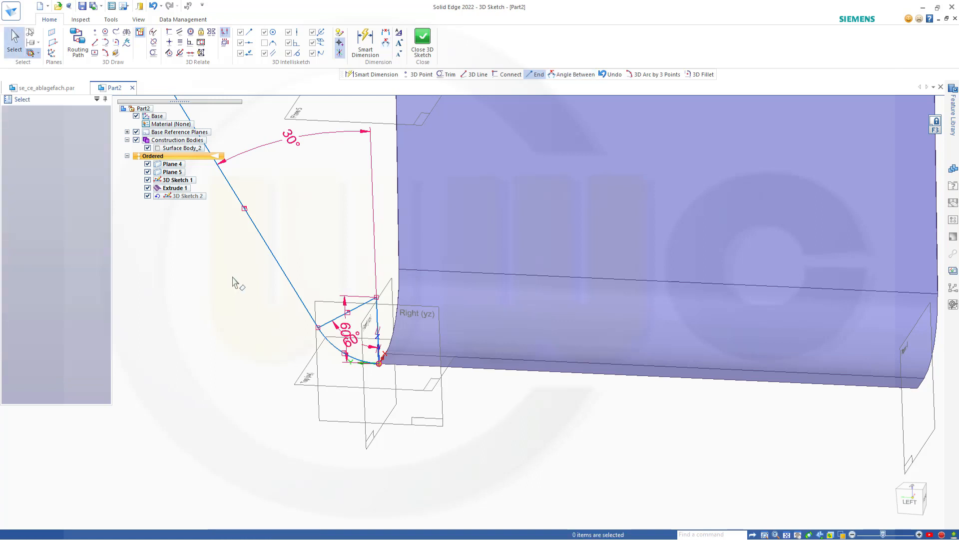
# Step: Finish the side-profile 3D sketch and start a new 3D sketch
pyautogui.scroll(-3, 237, 274)
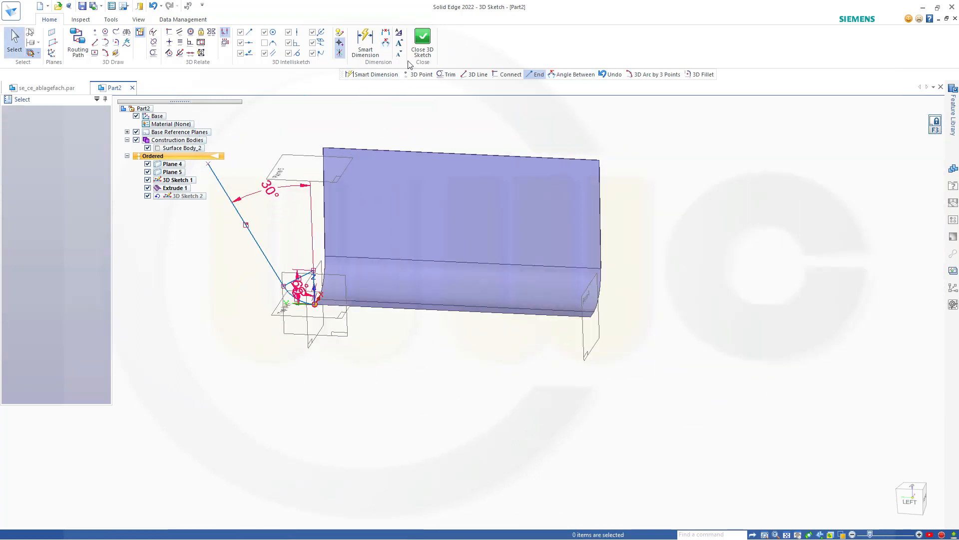
pyautogui.click(423, 39)
pyautogui.moveTo(393, 158); pyautogui.dragTo(355, 386, button='middle')
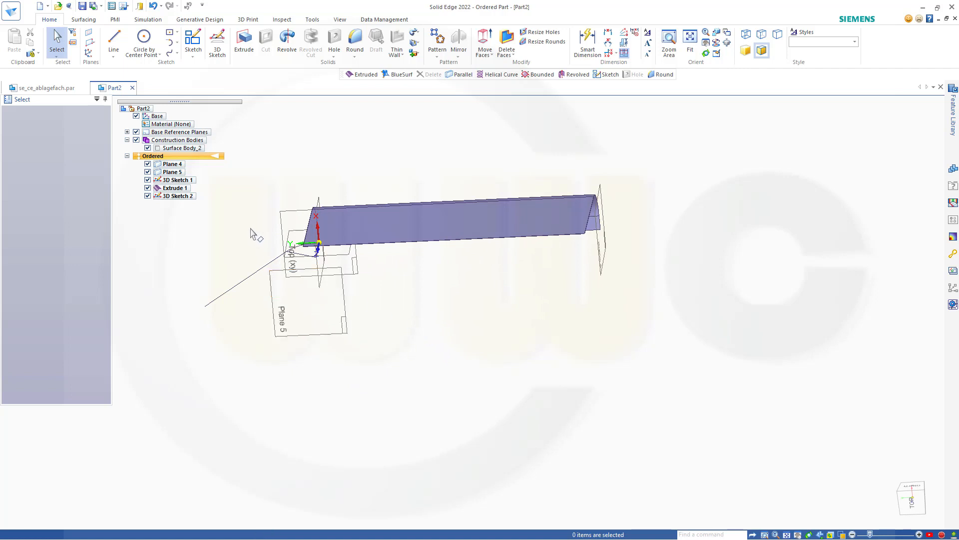
pyautogui.moveTo(250, 232); pyautogui.dragTo(250, 205, button='middle')
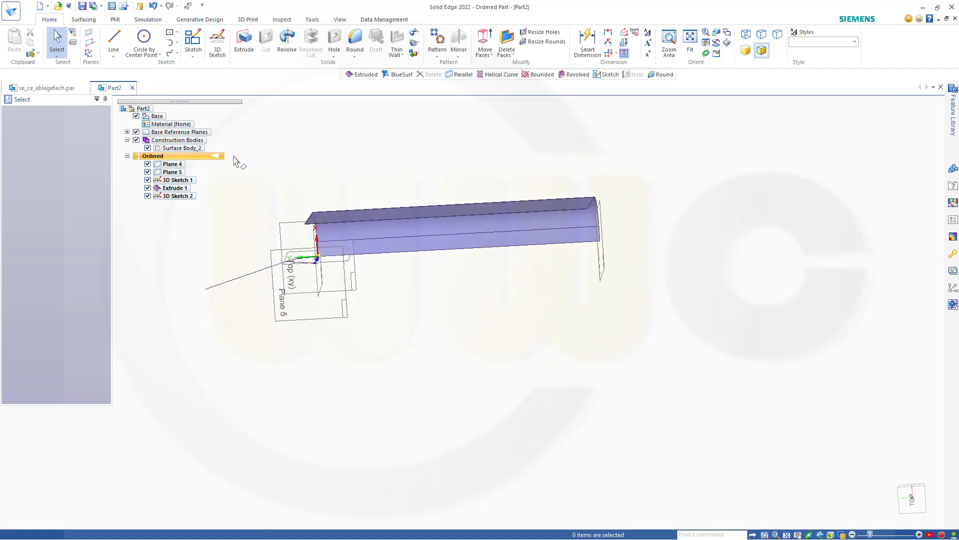
pyautogui.click(217, 43)
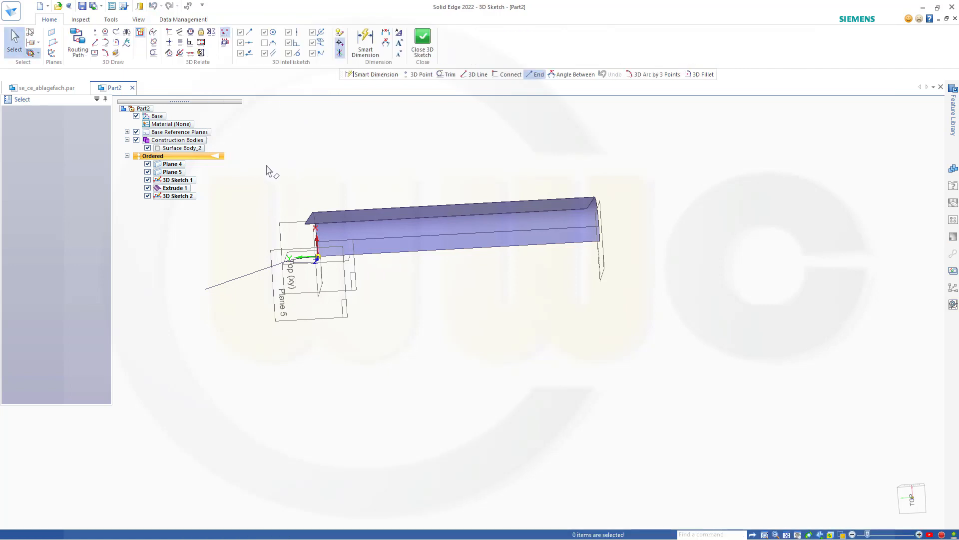
# Step: Draw a slanted line about 108 mm long on Plane 5, ending at the near corner of the extruded surface's upper edge
pyautogui.moveTo(263, 185); pyautogui.dragTo(275, 214, button='middle')
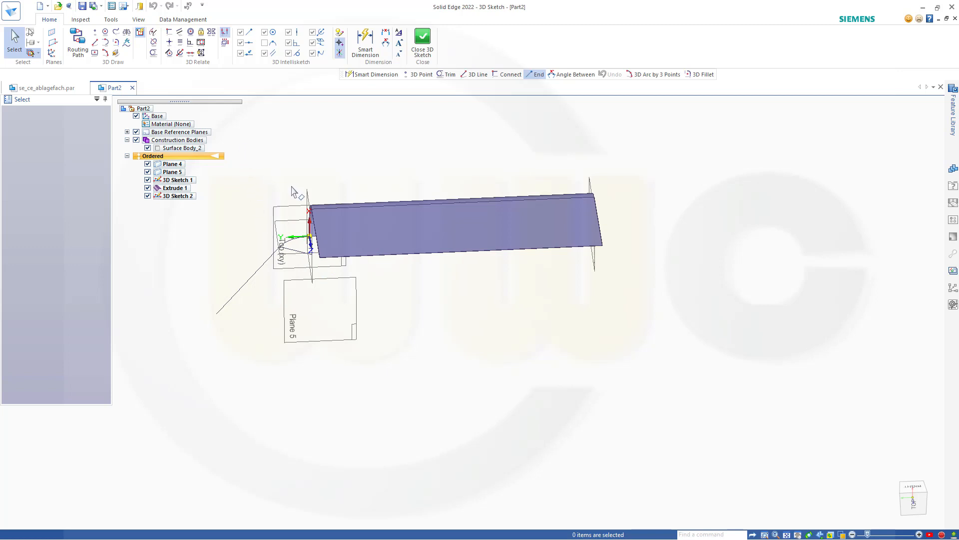
pyautogui.moveTo(292, 190); pyautogui.dragTo(275, 172, button='middle')
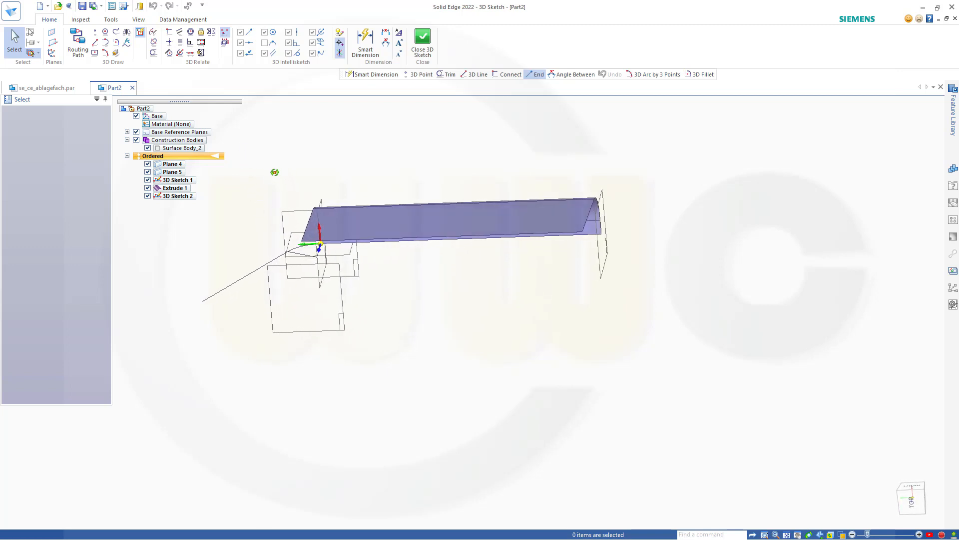
pyautogui.click(95, 43)
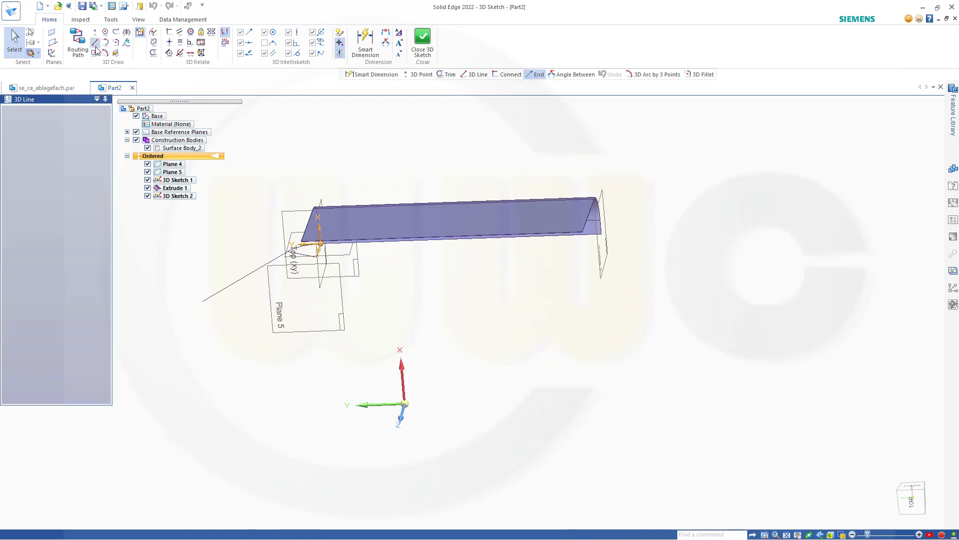
pyautogui.click(13, 268)
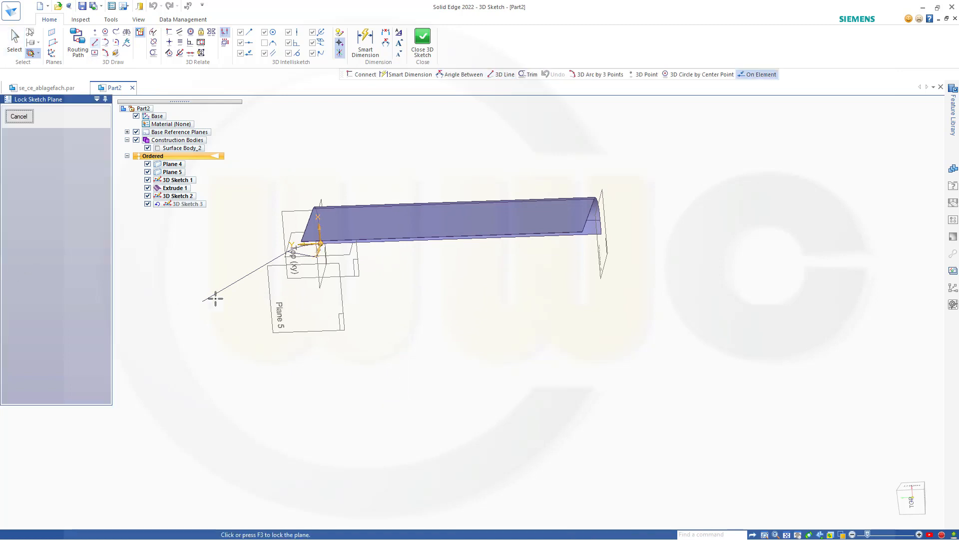
pyautogui.click(292, 332)
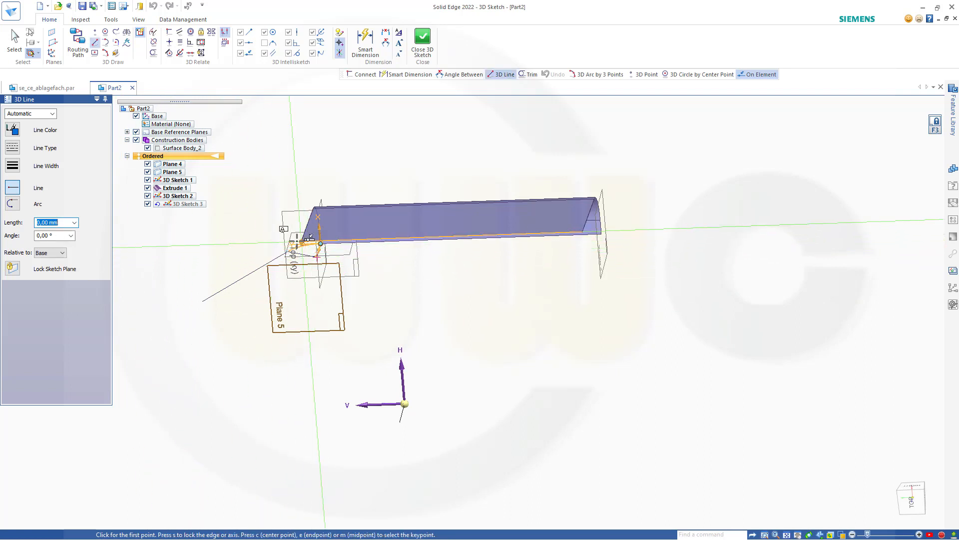
pyautogui.click(296, 242)
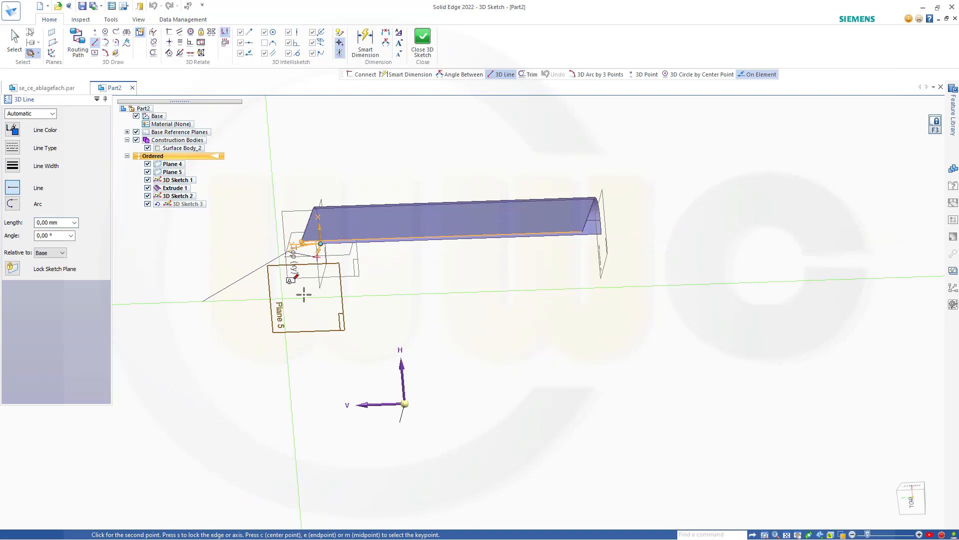
pyautogui.scroll(5, 301, 260)
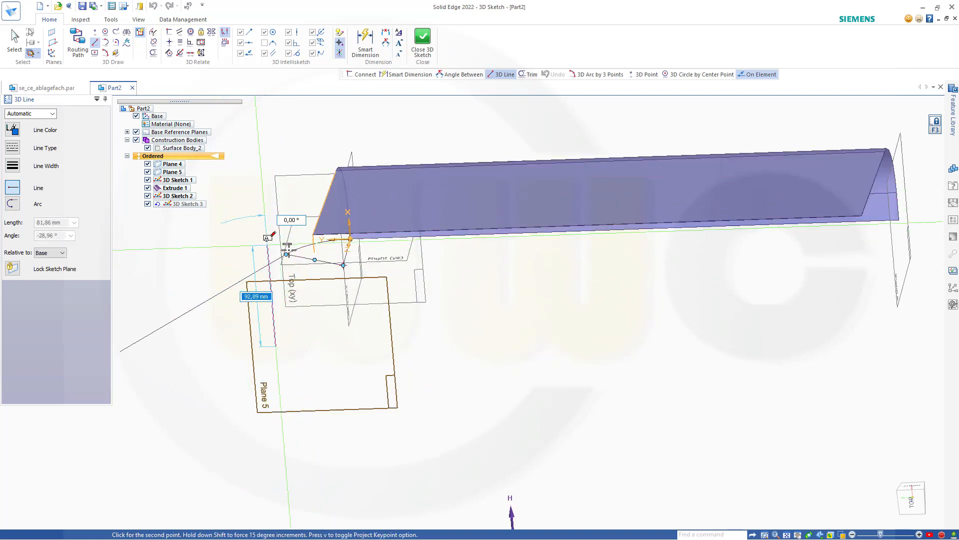
pyautogui.click(313, 234)
pyautogui.press('Escape')
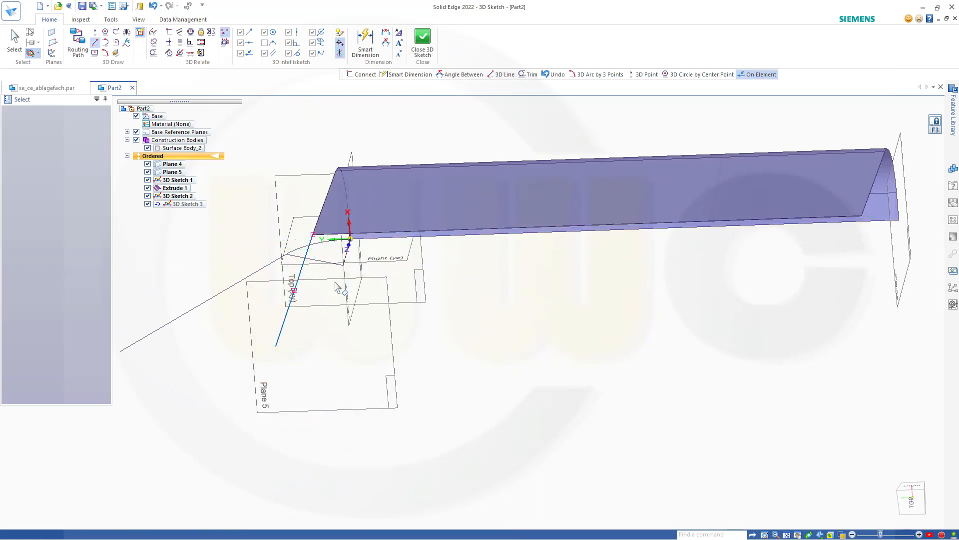
# Step: Apply a horizontal/vertical relation to the slanted line on Plane 5 so it runs parallel to the X axis
pyautogui.click(284, 323)
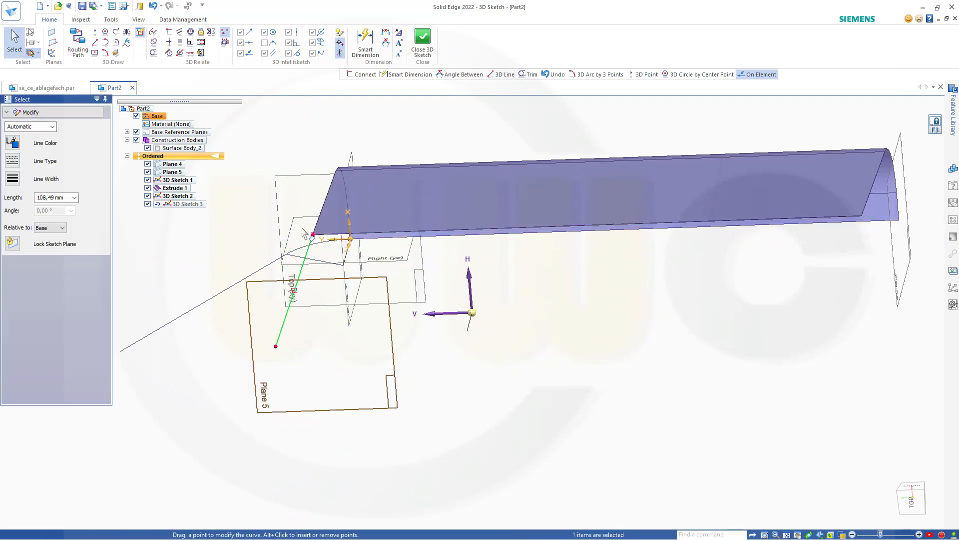
pyautogui.click(170, 43)
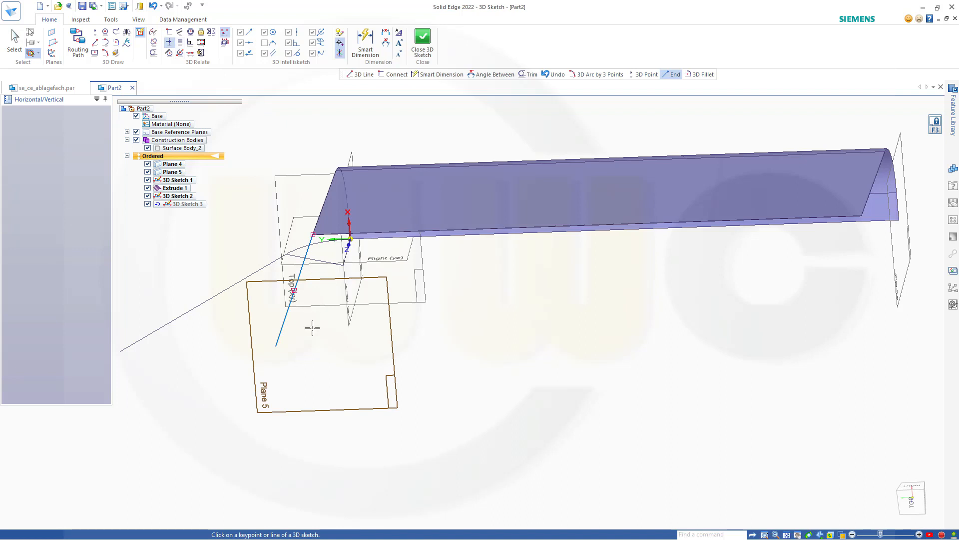
pyautogui.moveTo(249, 223)
pyautogui.mouseDown(button='middle')
pyautogui.moveTo(263, 194)
pyautogui.moveTo(260, 172)
pyautogui.mouseUp(button='middle')
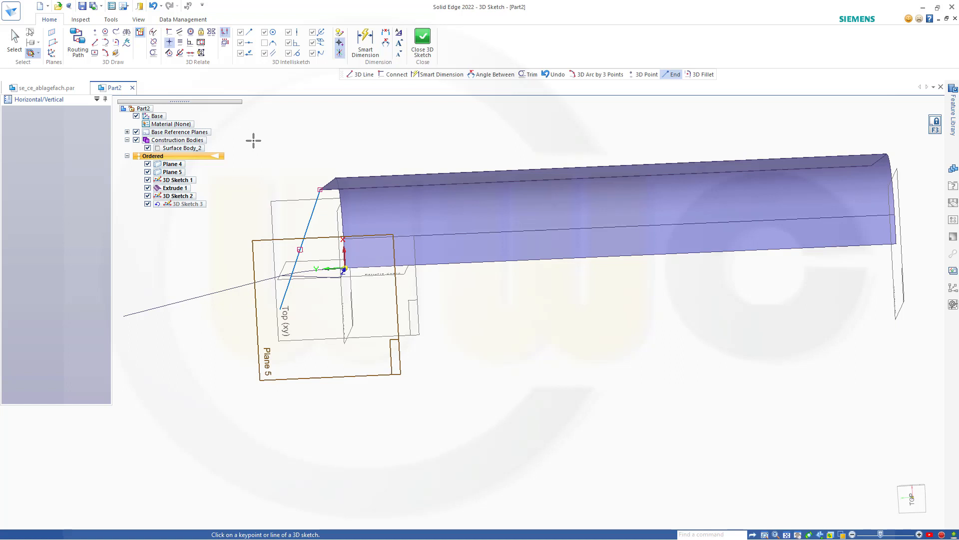
pyautogui.click(311, 222)
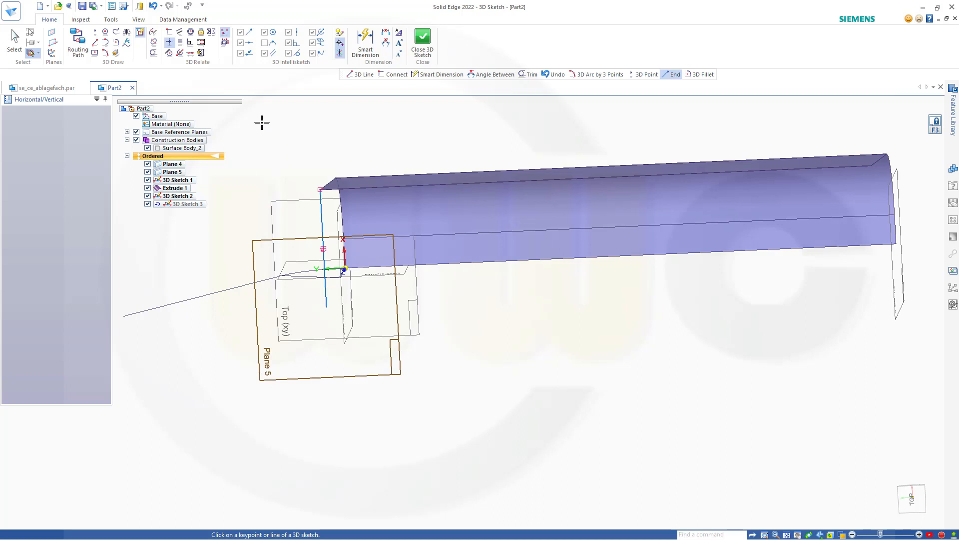
# Step: Dimension the length of the straight line on Plane 5 and set it to 50 mm
pyautogui.click(366, 42)
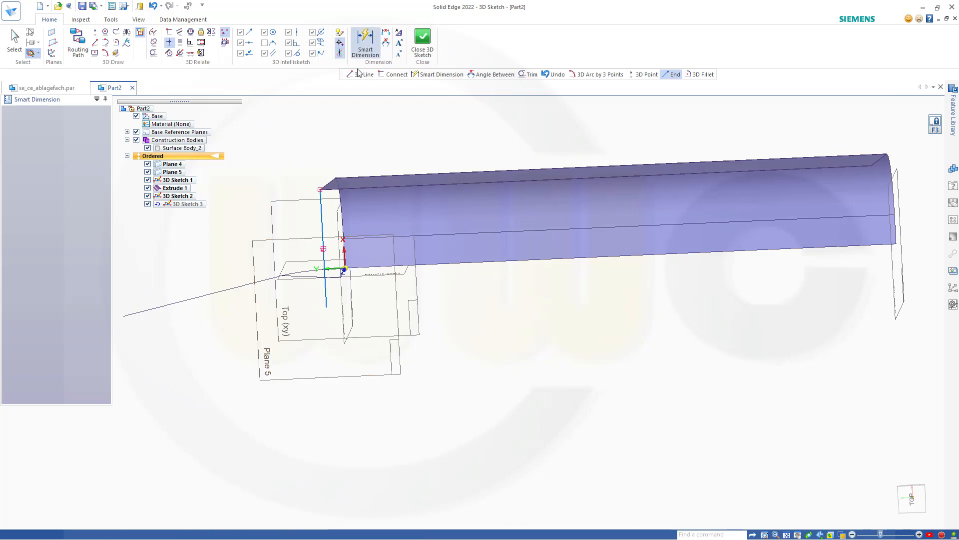
pyautogui.click(322, 227)
pyautogui.click(302, 239)
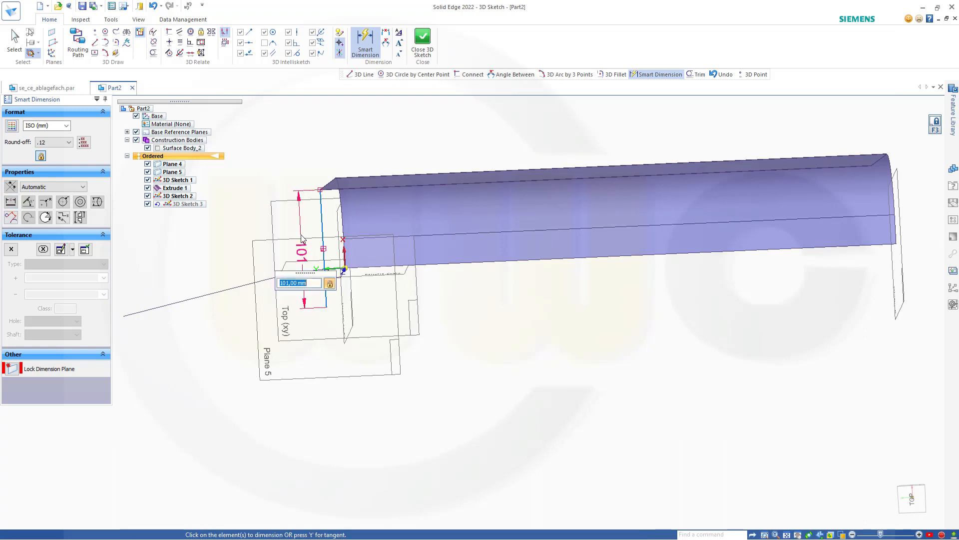
pyautogui.write('50')
pyautogui.press('Return')
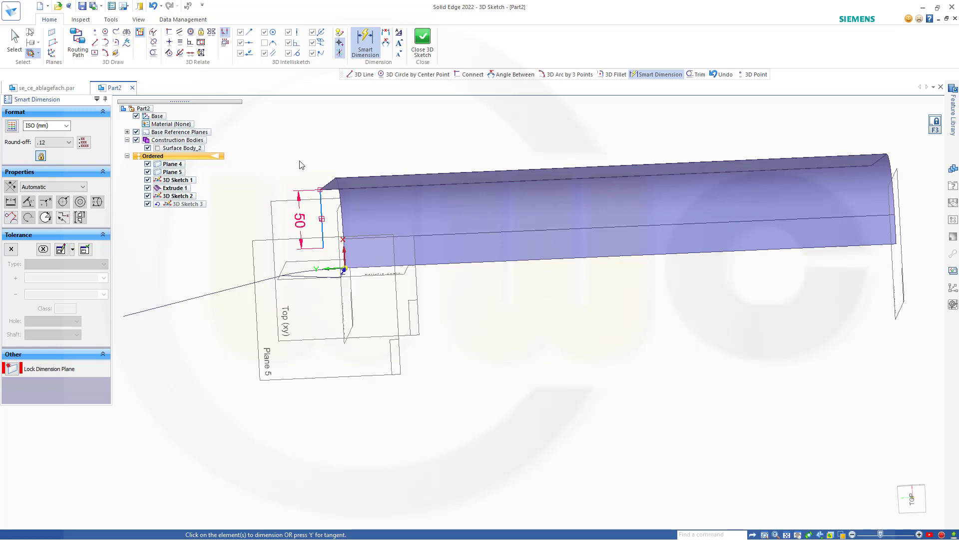
pyautogui.press('Escape')
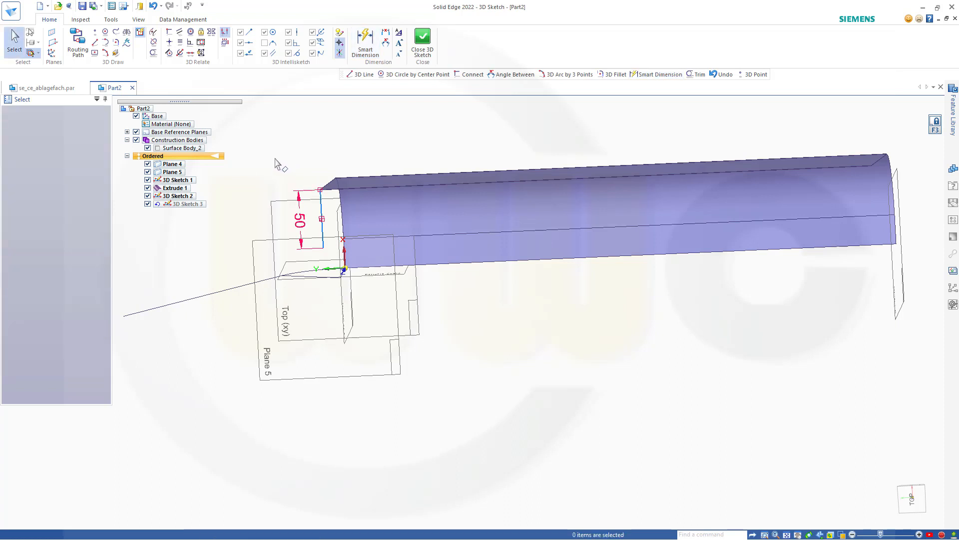
pyautogui.click(105, 42)
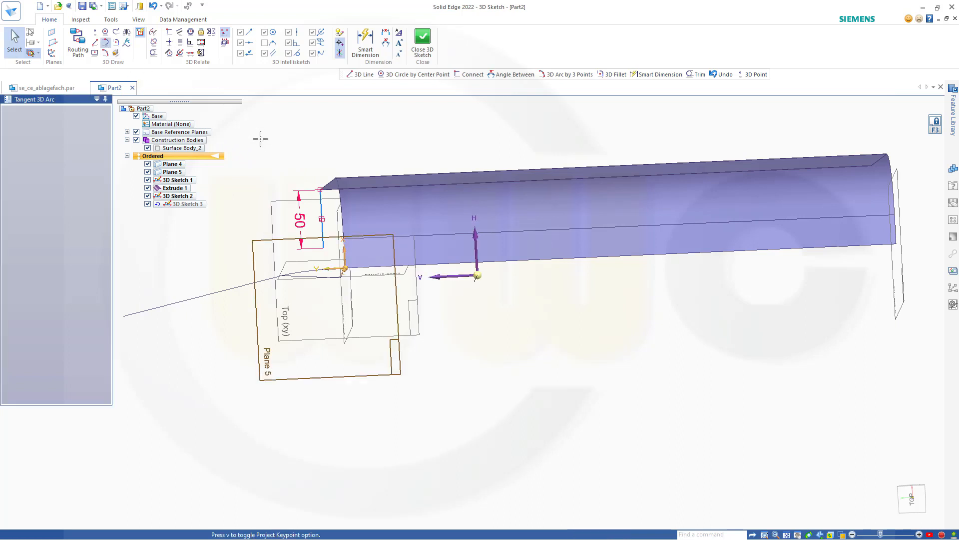
pyautogui.click(320, 189)
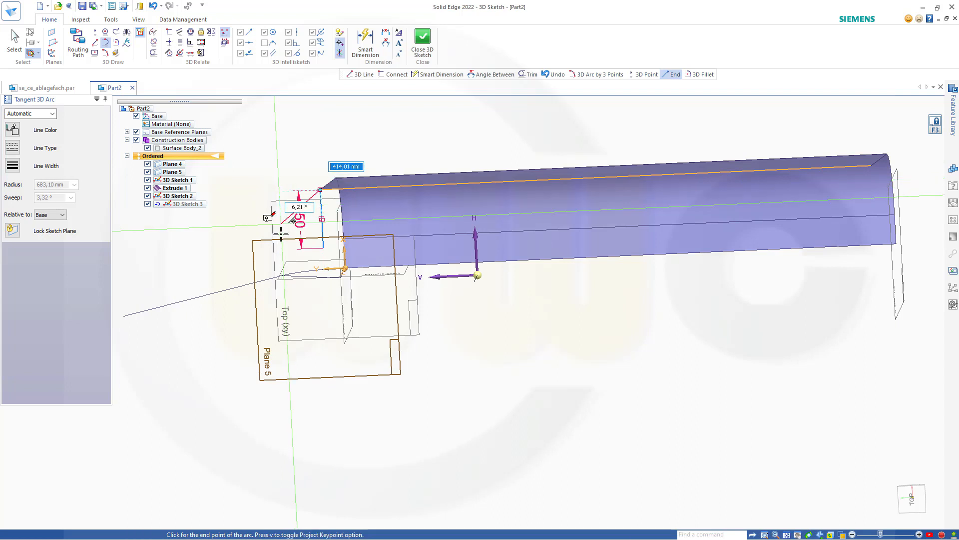
pyautogui.press('Escape')
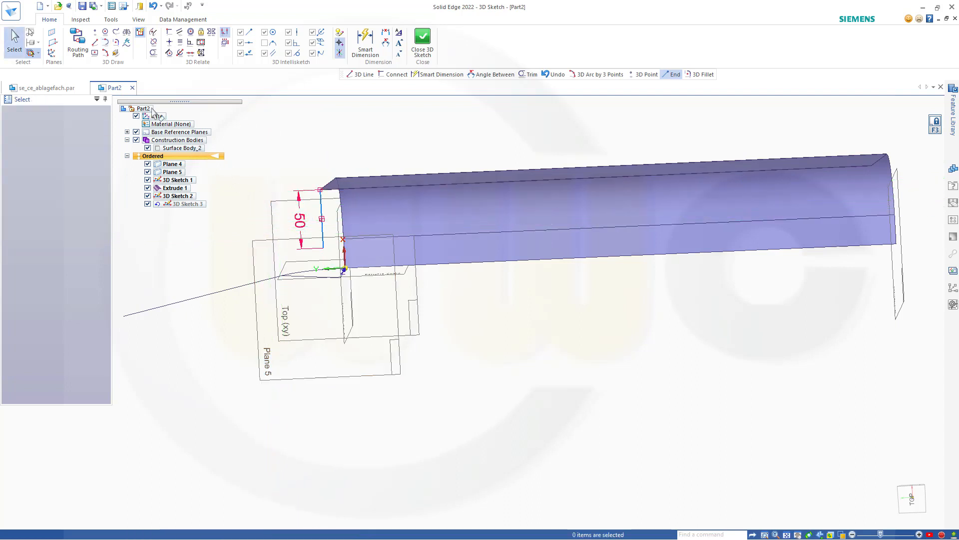
# Step: Draw a three-point arc of 50 mm radius on Plane 5, starting at the surface corner and curving outward away from the surface
pyautogui.click(105, 53)
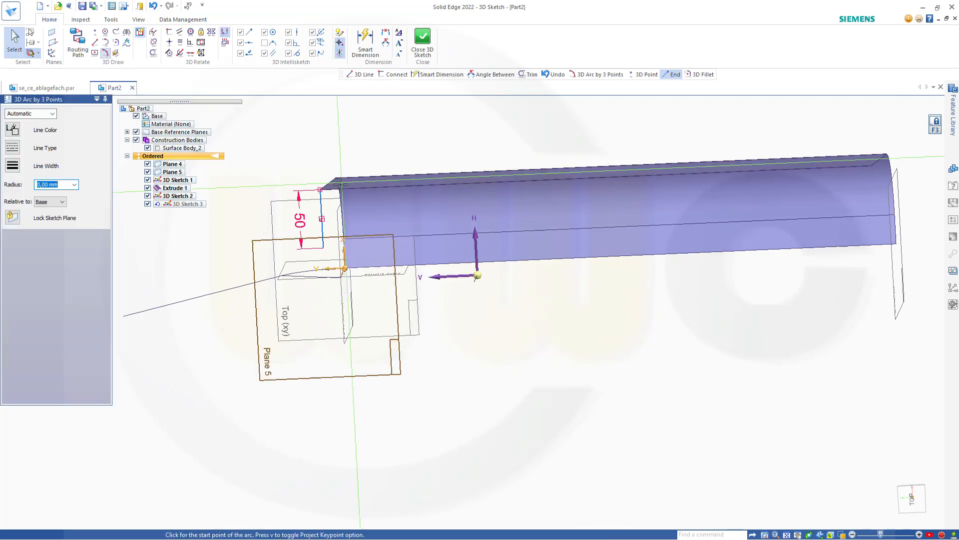
pyautogui.scroll(3, 339, 184)
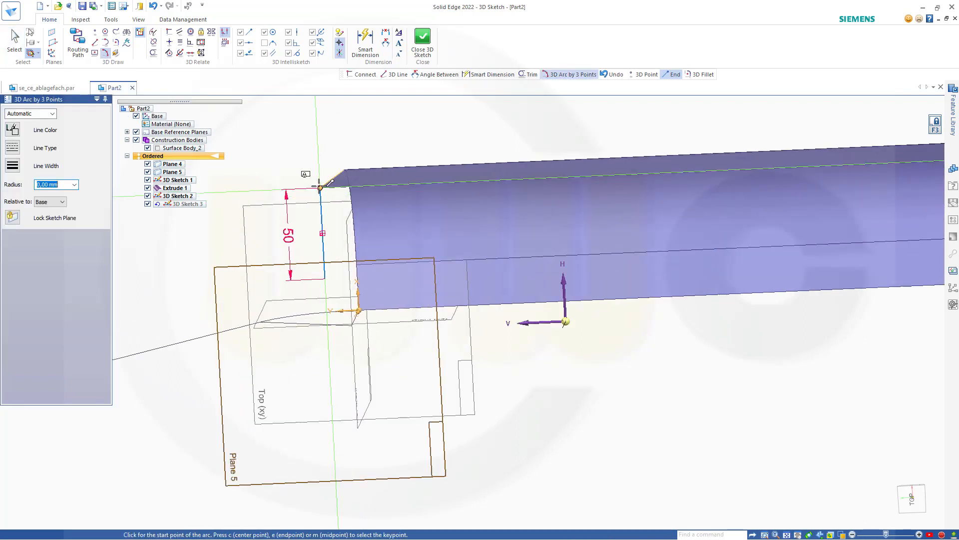
pyautogui.click(320, 187)
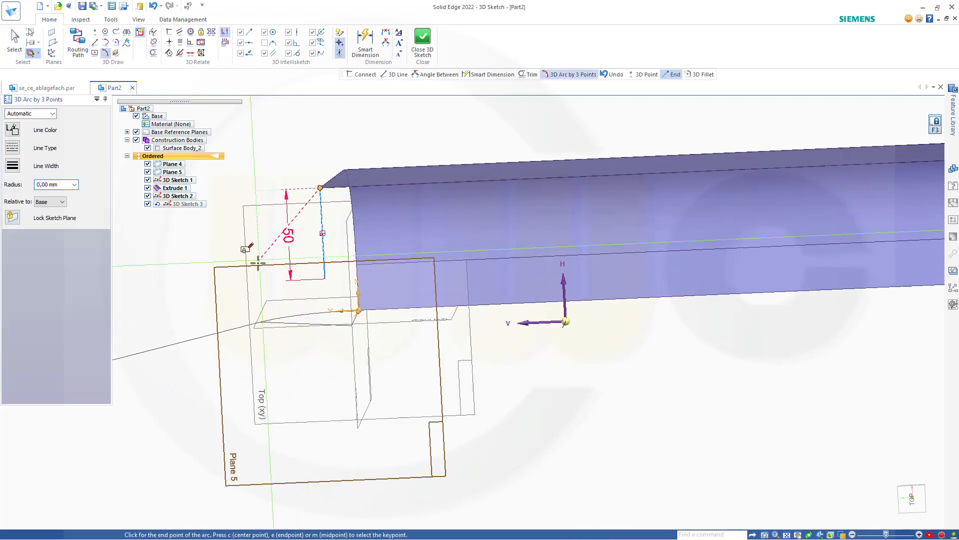
pyautogui.click(251, 275)
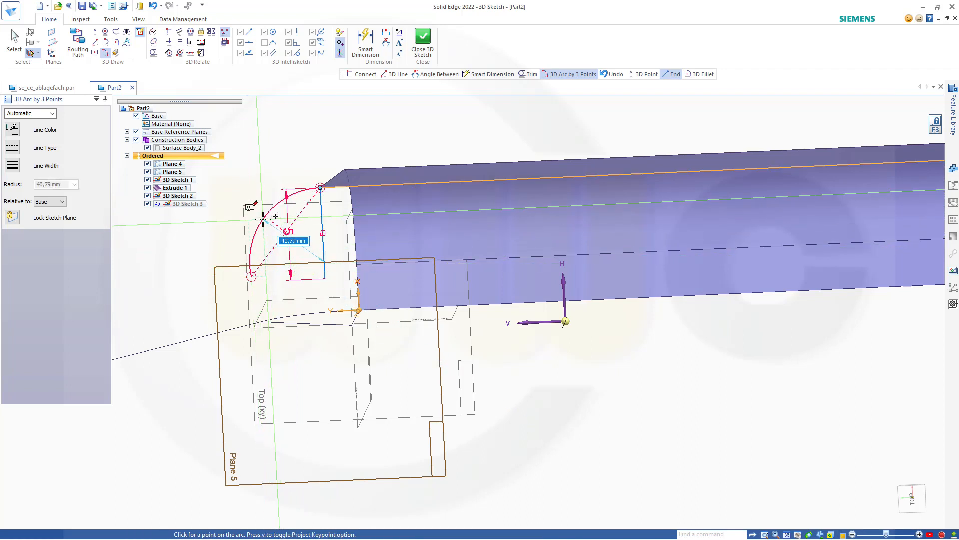
pyautogui.write('50')
pyautogui.press('Return')
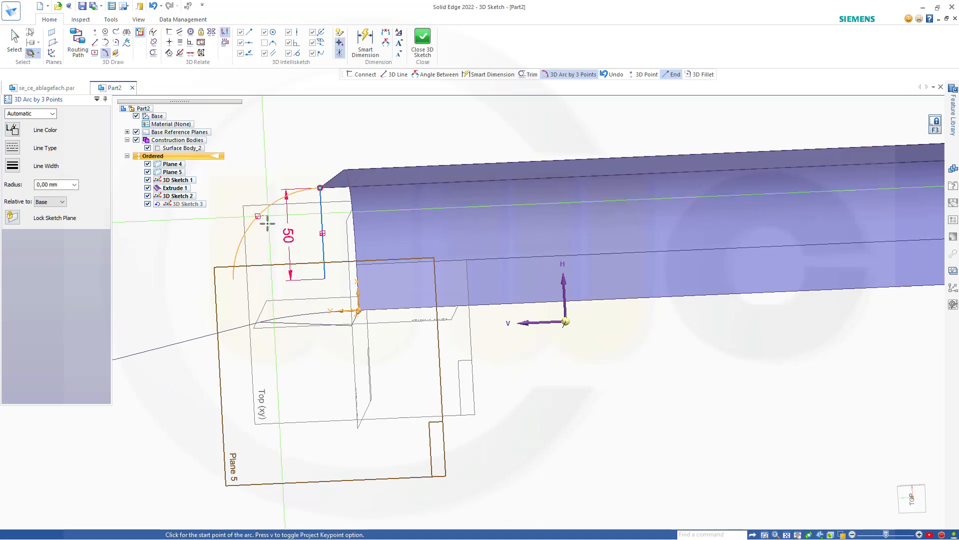
pyautogui.press('Escape')
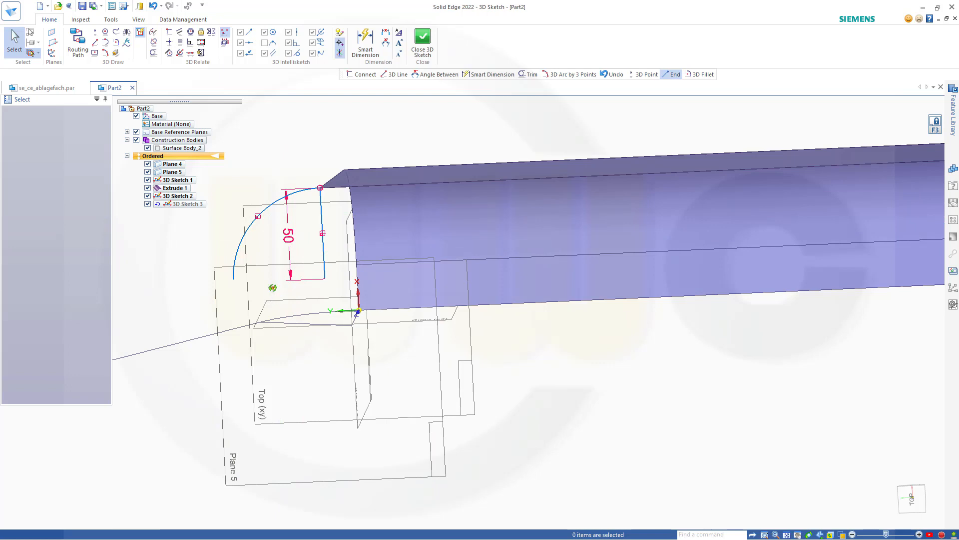
# Step: Draw a straight line on Plane 5 from the outer end of the lower sketch line, tangent to the 50 mm arc and running past it
pyautogui.moveTo(273, 287)
pyautogui.mouseDown(button='middle')
pyautogui.moveTo(337, 315)
pyautogui.moveTo(275, 255)
pyautogui.moveTo(273, 287)
pyautogui.mouseUp(button='middle')
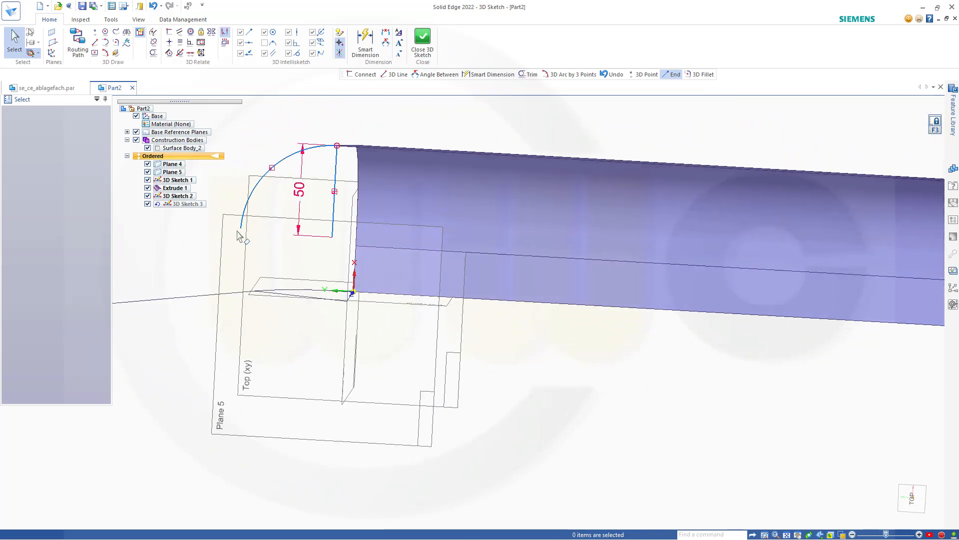
pyautogui.scroll(-4, 257, 235)
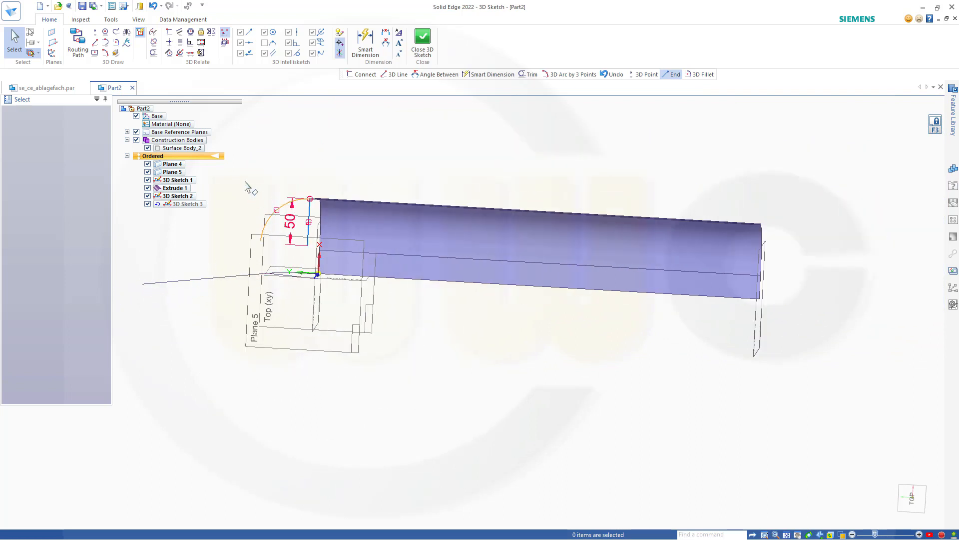
pyautogui.click(95, 42)
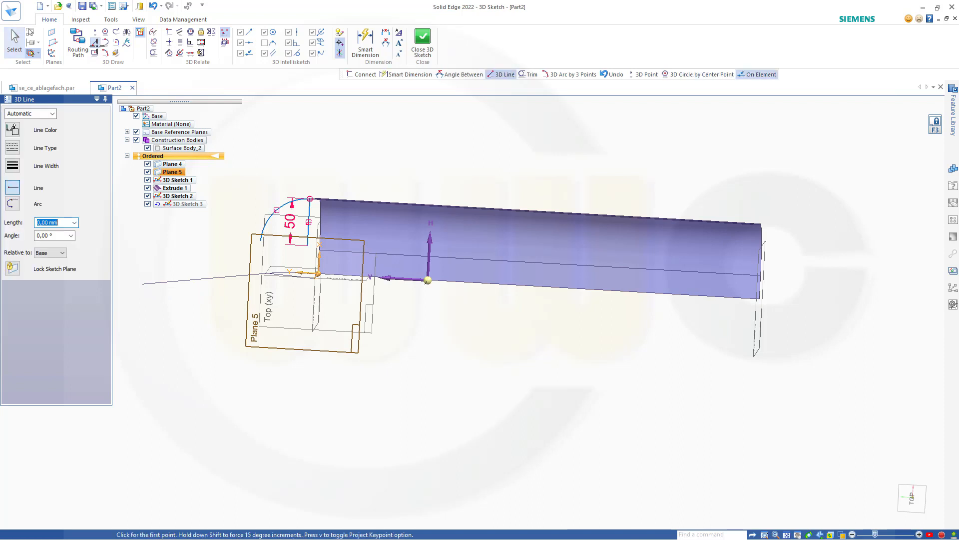
pyautogui.click(7, 268)
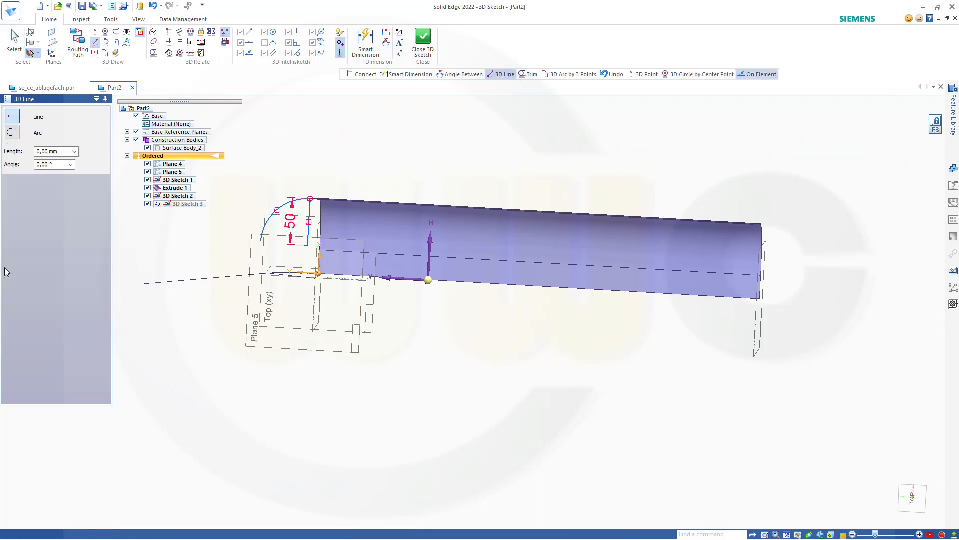
pyautogui.press('F3')
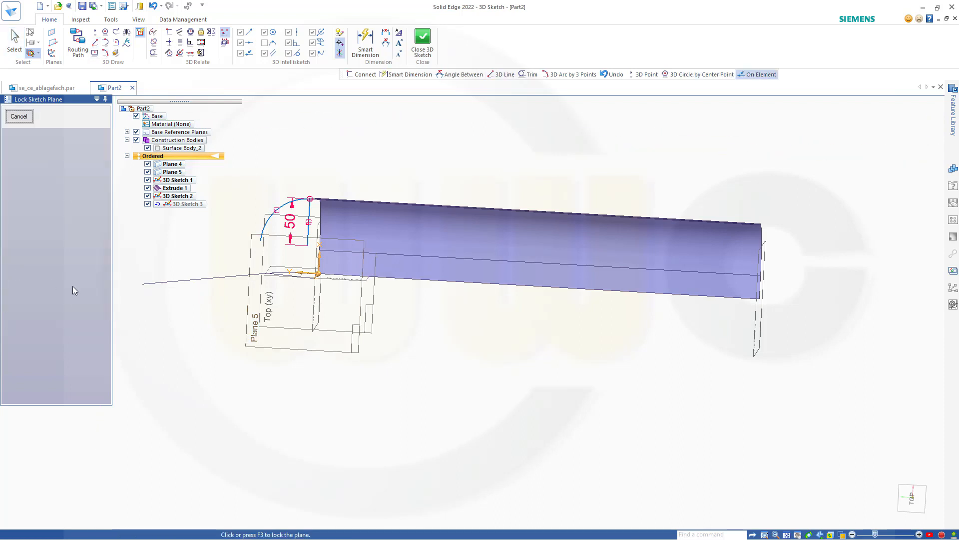
pyautogui.click(291, 348)
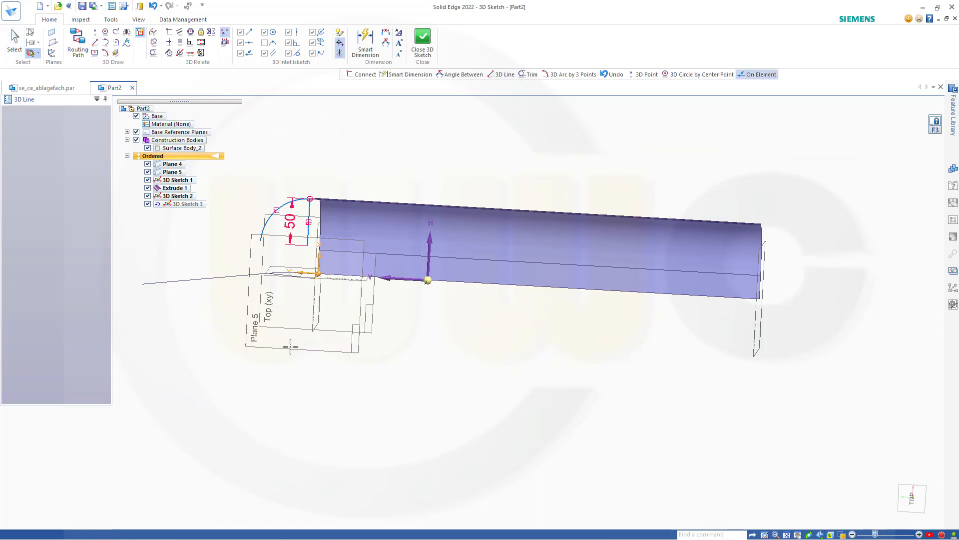
pyautogui.click(141, 283)
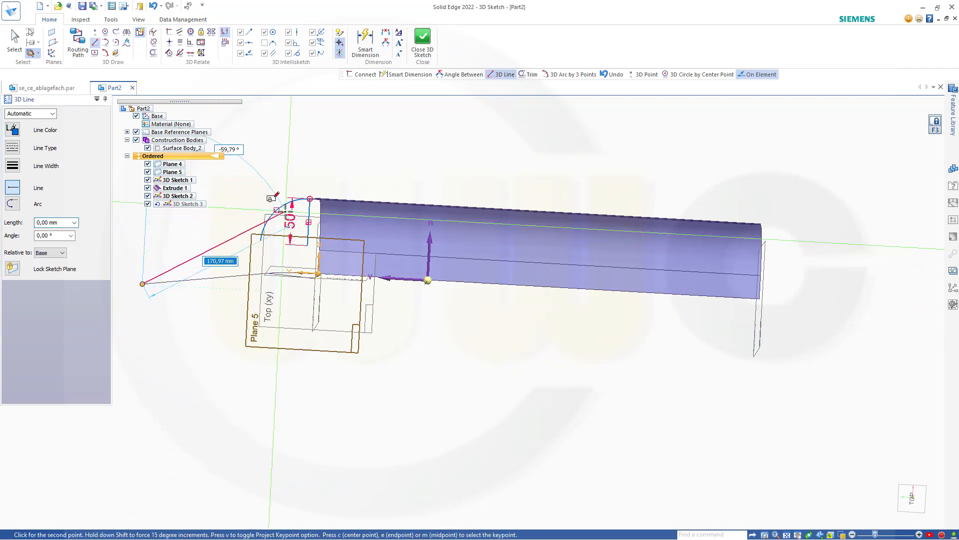
pyautogui.scroll(-2, 274, 197)
pyautogui.scroll(6, 280, 209)
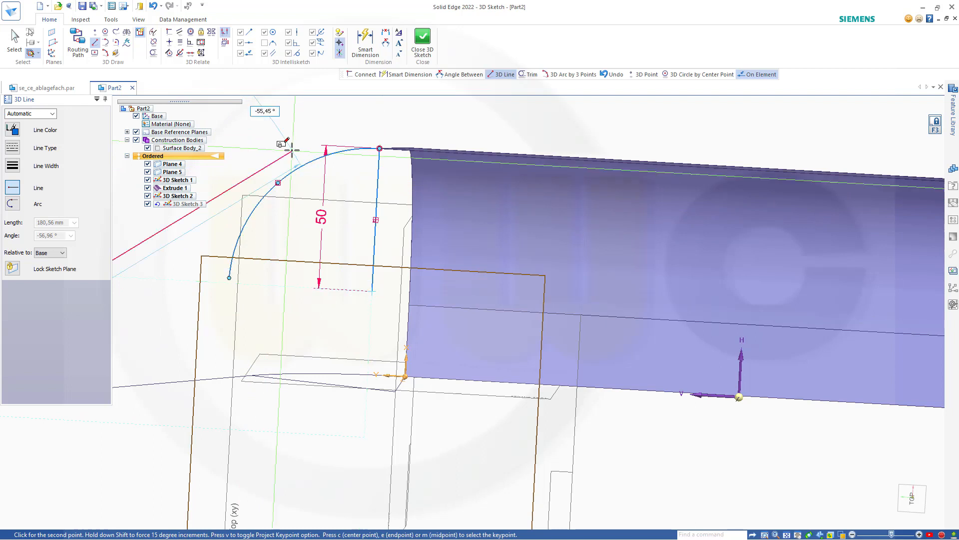
pyautogui.scroll(1, 292, 149)
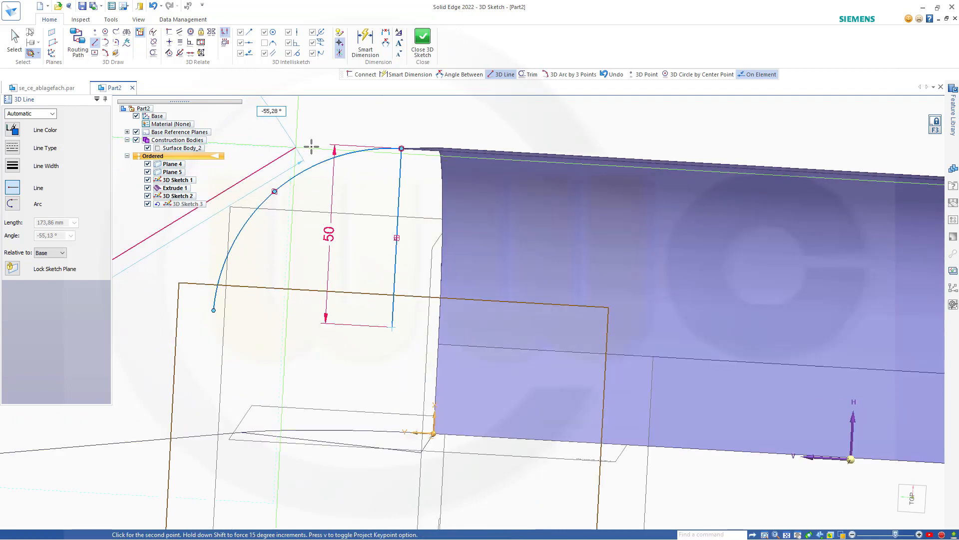
pyautogui.click(390, 122)
pyautogui.press('Escape')
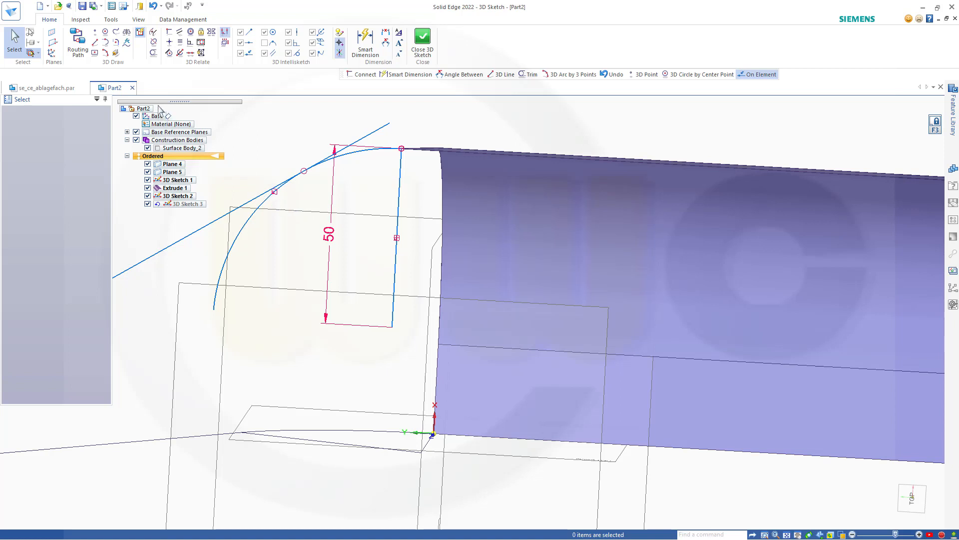
# Step: Trim the line's overhang beyond the tangent point and the unused lower part of the arc
pyautogui.click(153, 52)
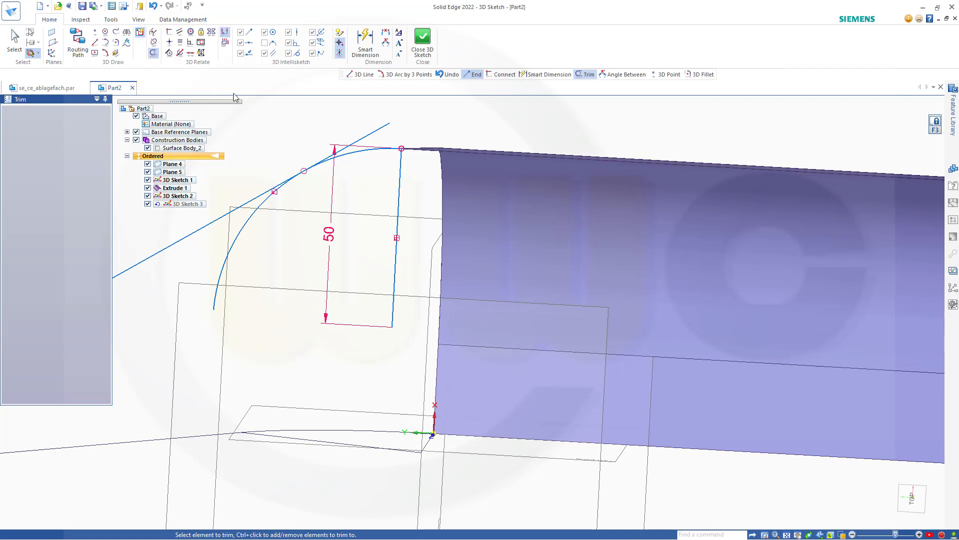
pyautogui.click(372, 130)
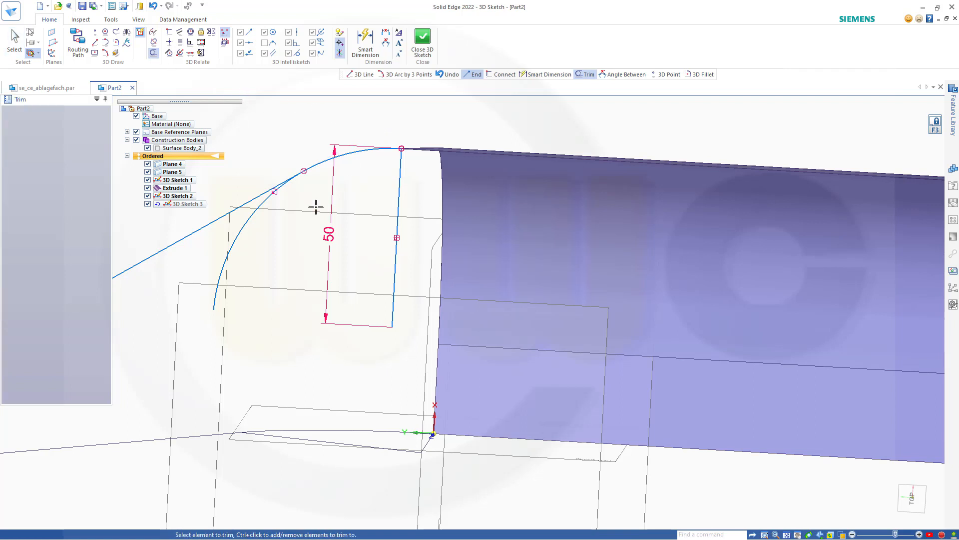
pyautogui.click(231, 249)
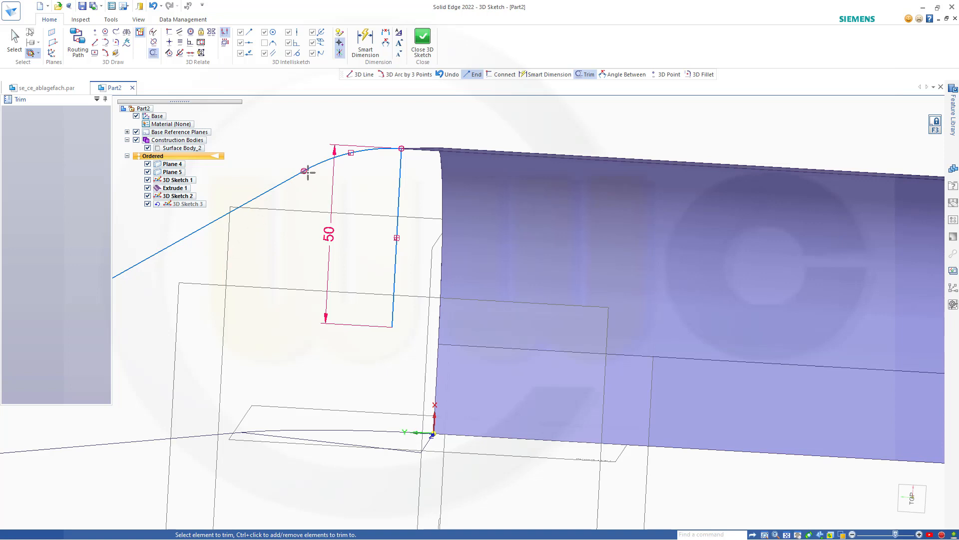
# Step: Dimension the trimmed arc's radius at 50 mm and close the third 3D sketch
pyautogui.scroll(-5, 325, 174)
pyautogui.scroll(2, 335, 201)
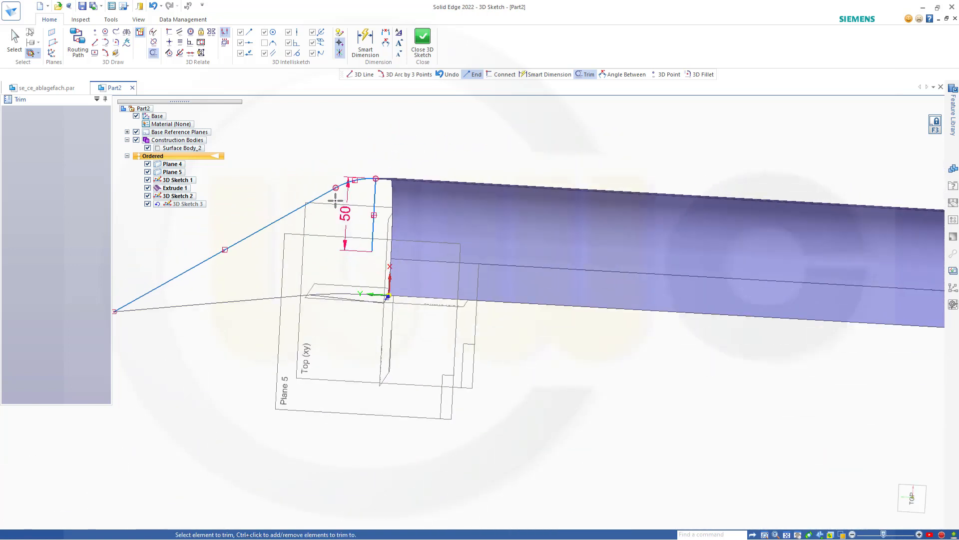
pyautogui.scroll(4, 331, 198)
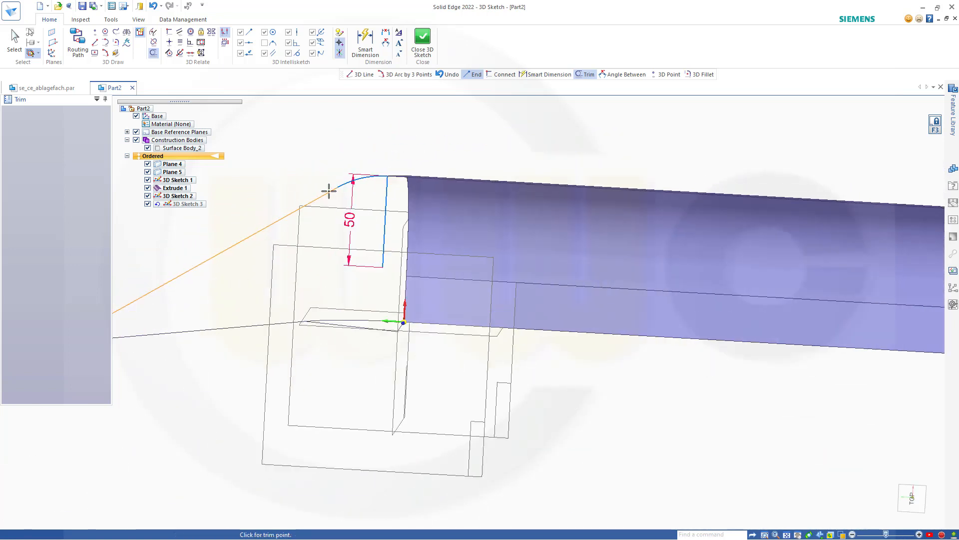
pyautogui.click(356, 50)
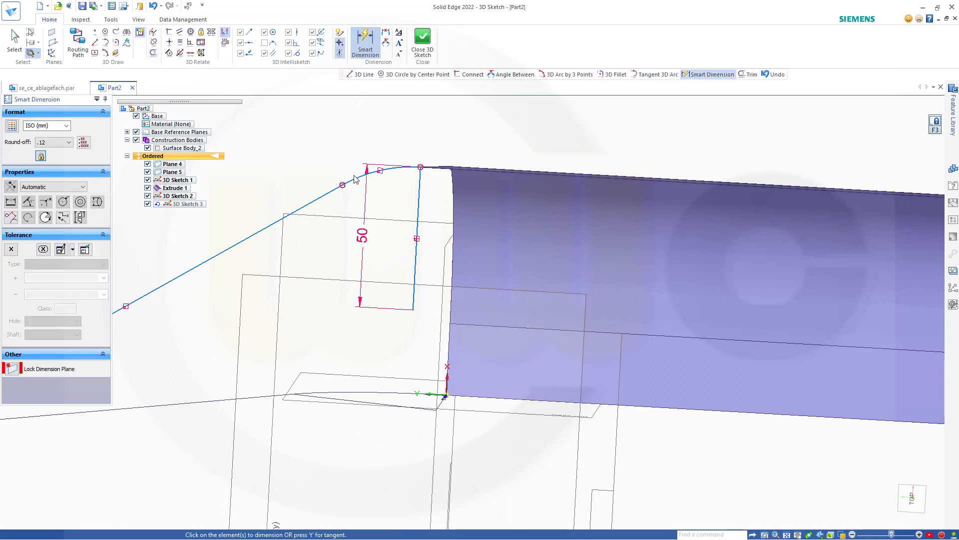
pyautogui.click(358, 181)
pyautogui.click(363, 155)
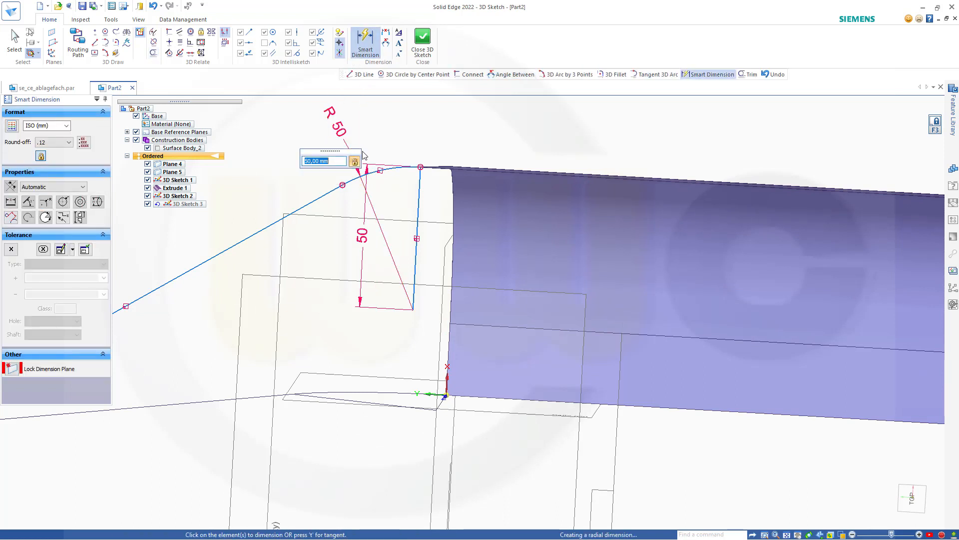
pyautogui.press('Return')
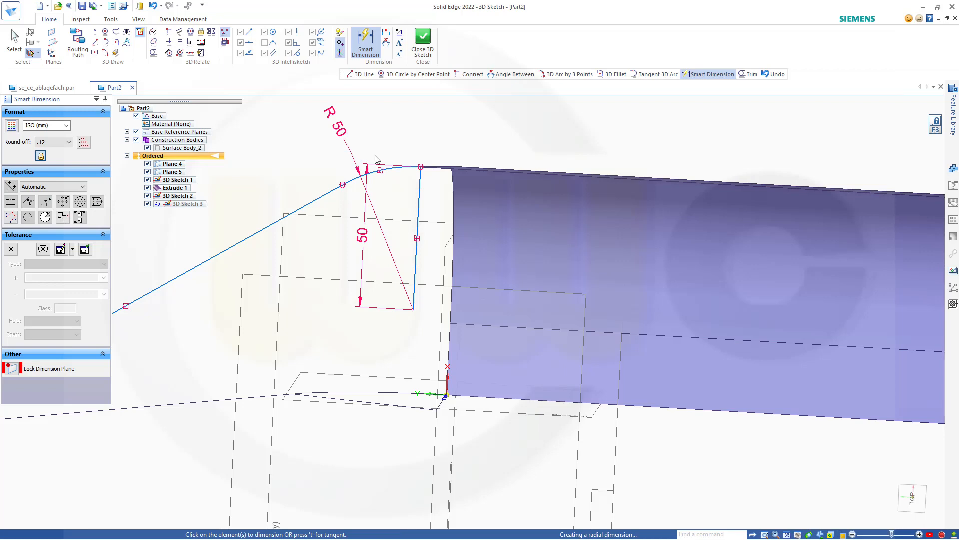
pyautogui.scroll(3, 468, 175)
pyautogui.scroll(-6, 479, 177)
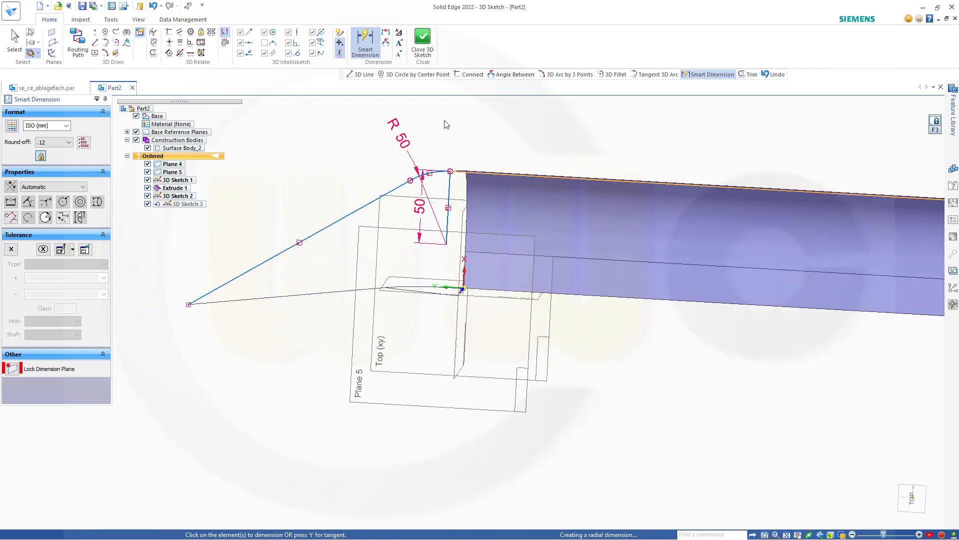
pyautogui.click(423, 44)
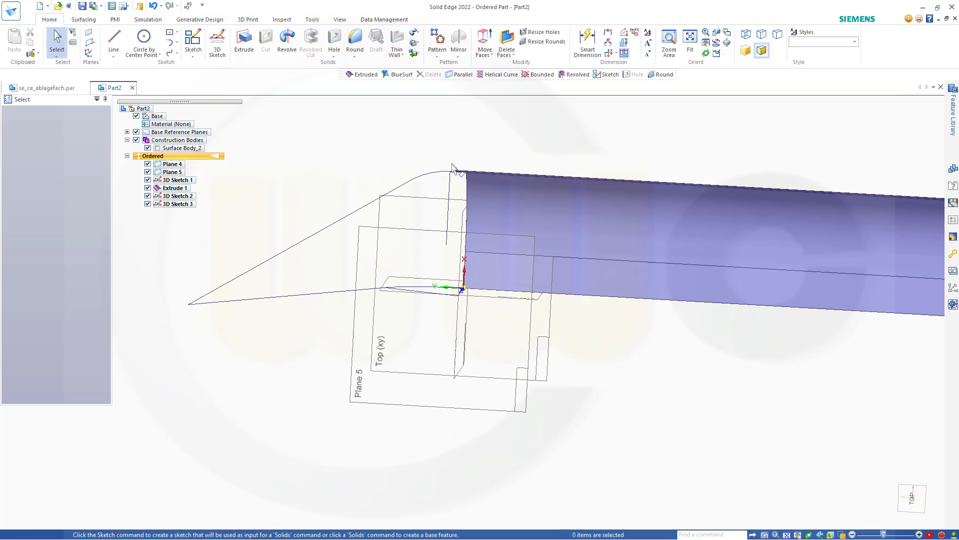
# Step: Start a BlueSurf surface with the near end edge of the extruded surface as its first cross section
pyautogui.moveTo(432, 191); pyautogui.dragTo(573, 211, button='middle')
pyautogui.moveTo(591, 218); pyautogui.dragTo(577, 220, button='middle')
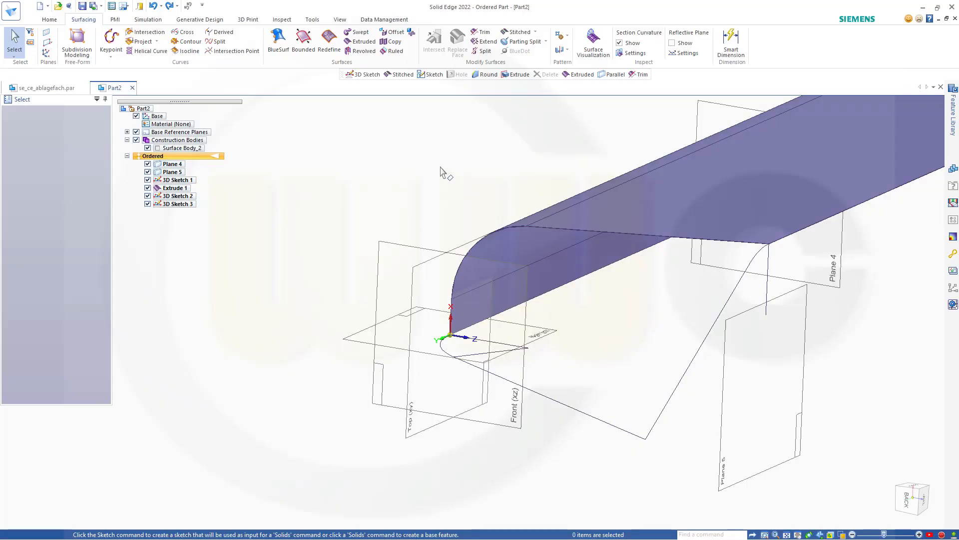
pyautogui.moveTo(440, 172); pyautogui.dragTo(452, 175, button='middle')
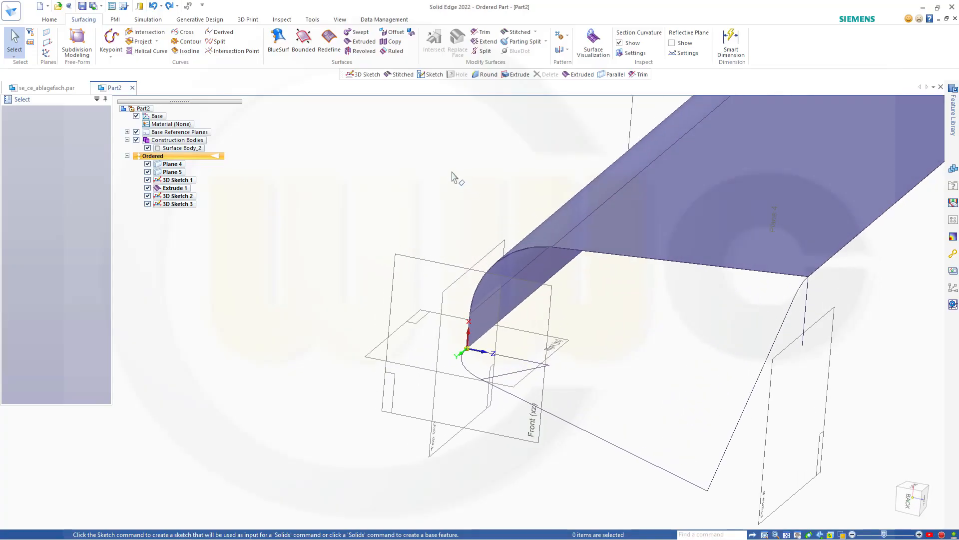
pyautogui.click(279, 40)
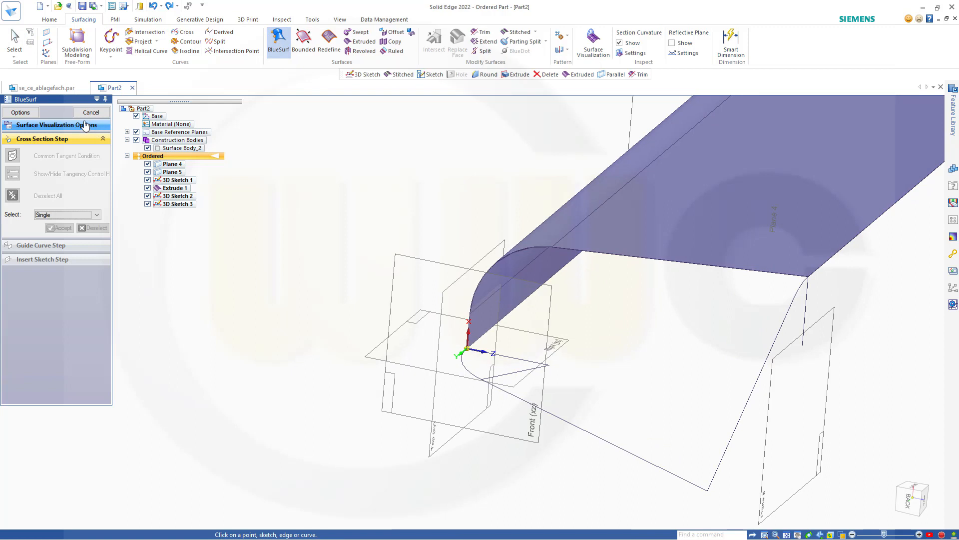
pyautogui.click(776, 273)
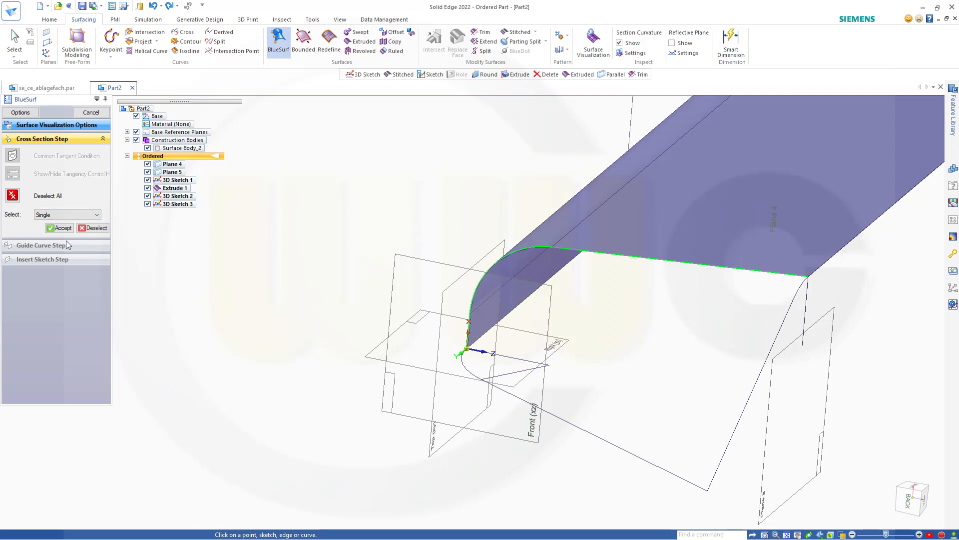
pyautogui.click(63, 228)
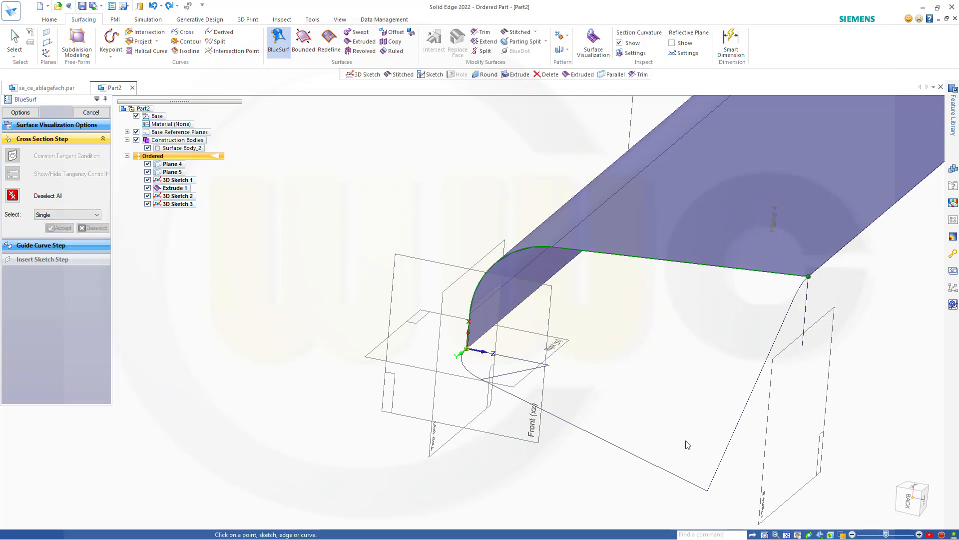
# Step: Add the lower sketch's line and arc as the second cross section and set the extruded surface's edge to Tangent Continuous
pyautogui.click(695, 487)
pyautogui.click(695, 487)
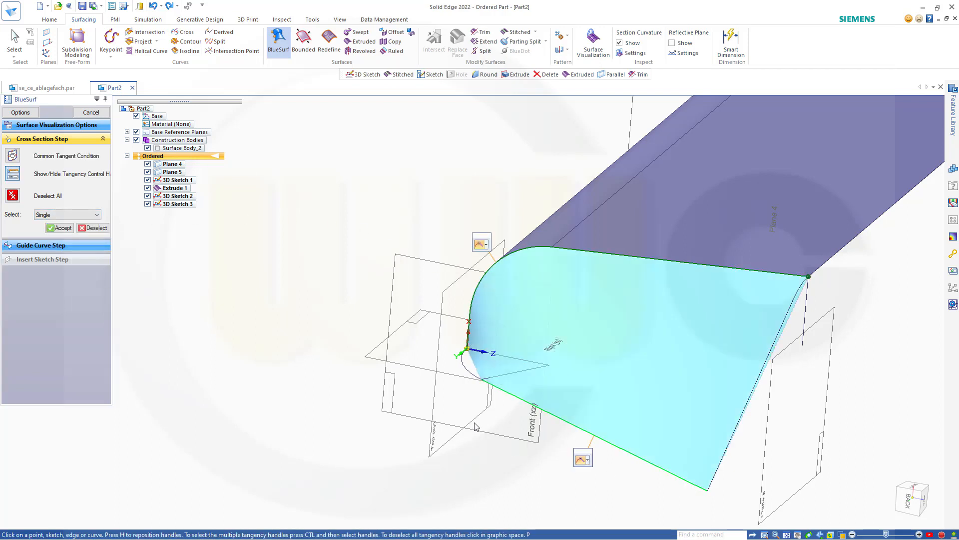
pyautogui.click(469, 377)
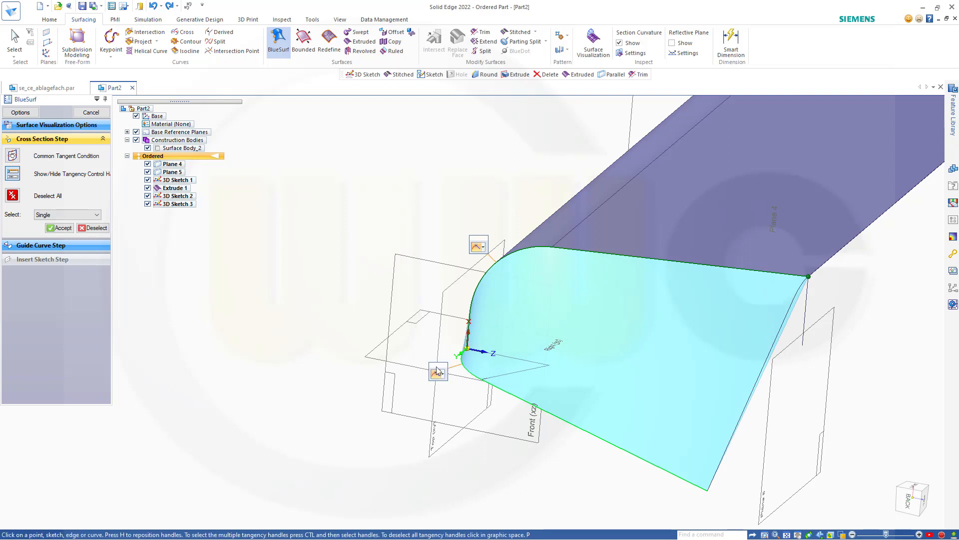
pyautogui.click(61, 228)
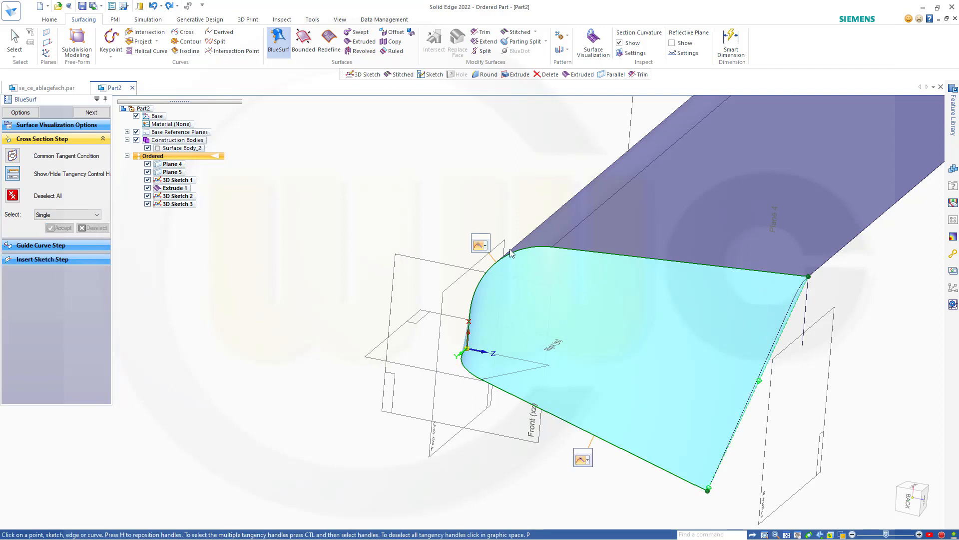
pyautogui.click(487, 248)
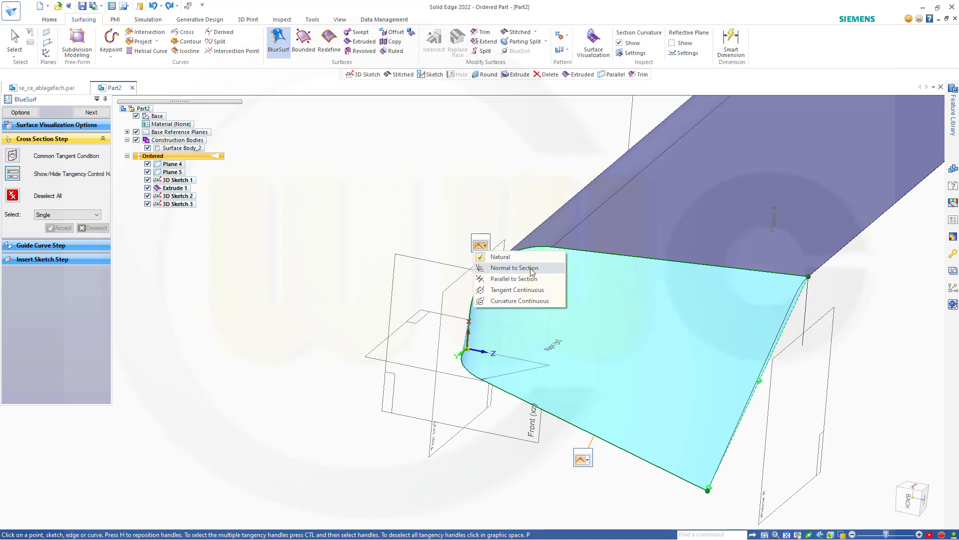
pyautogui.click(532, 288)
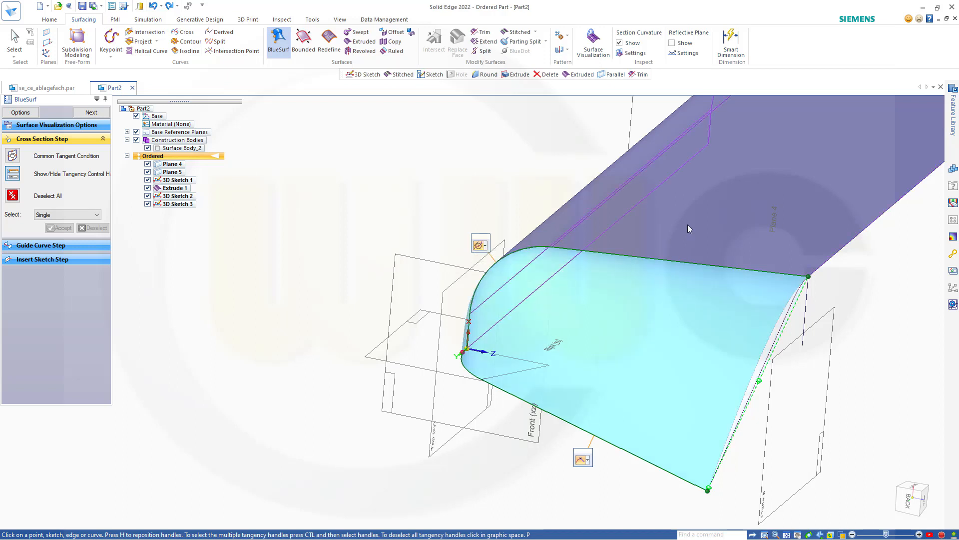
# Step: Add the slanted line and 50 mm arc on Plane 5 as the BlueSurf guide curve and complete the curve selection
pyautogui.click(52, 246)
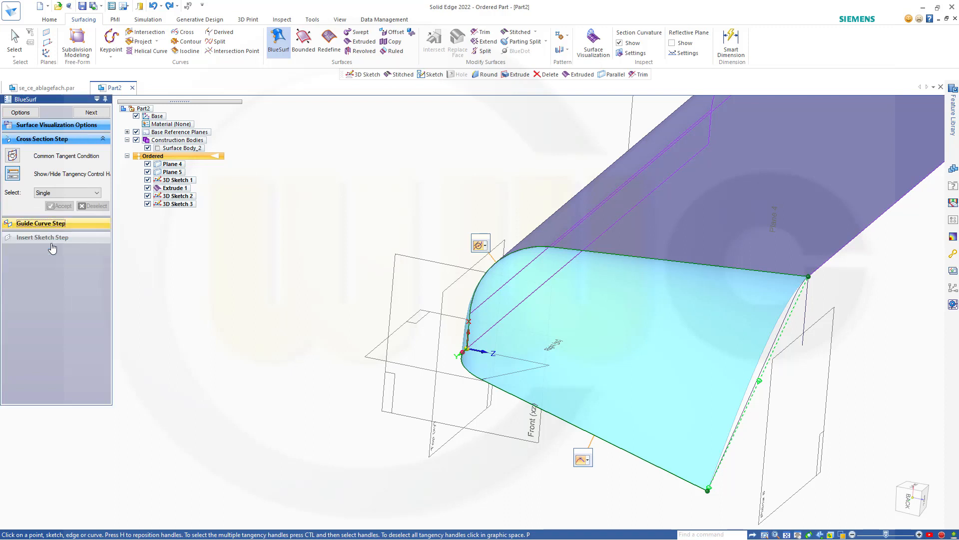
pyautogui.click(748, 412)
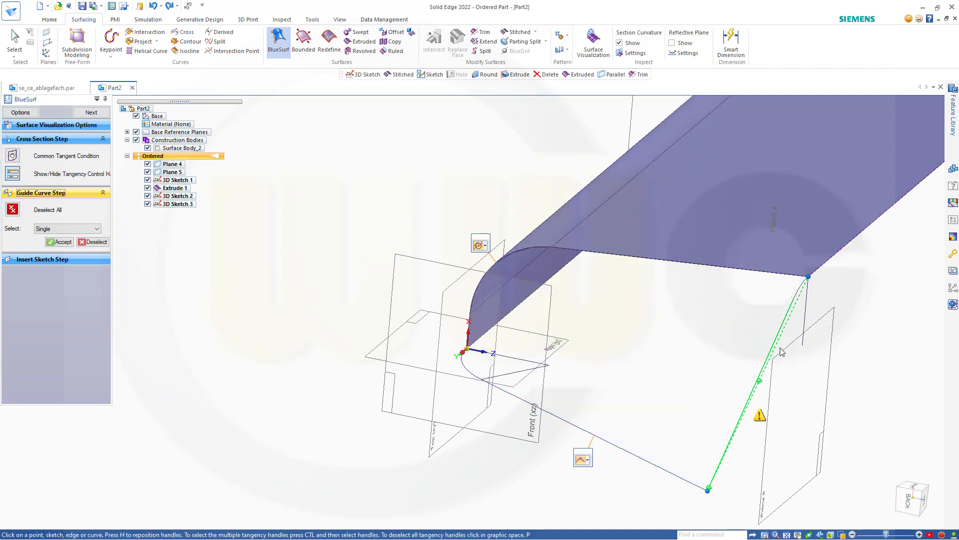
pyautogui.click(801, 287)
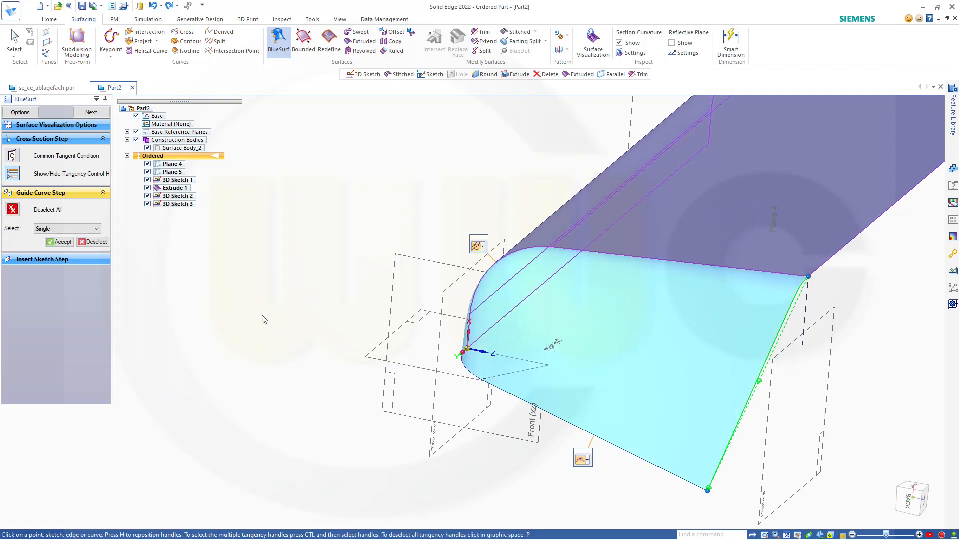
pyautogui.click(60, 242)
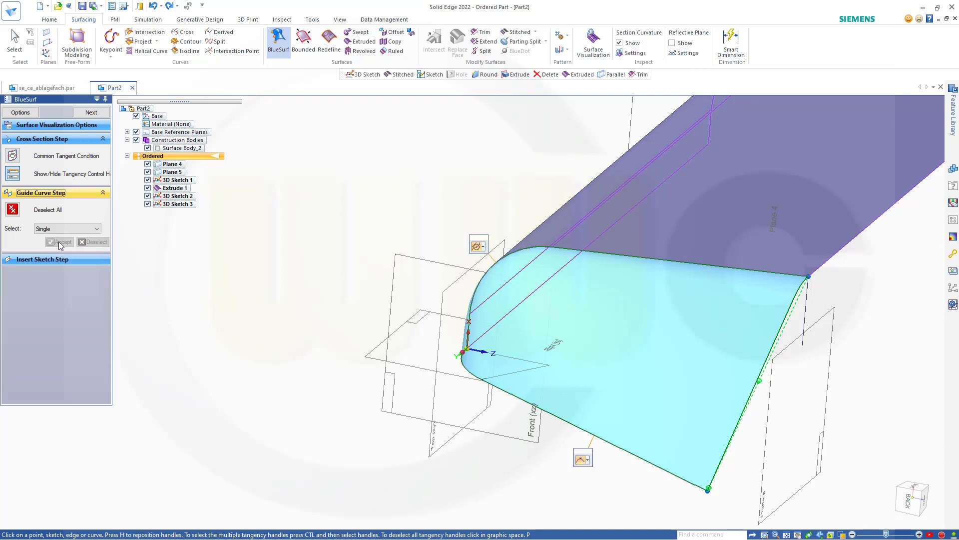
pyautogui.click(91, 113)
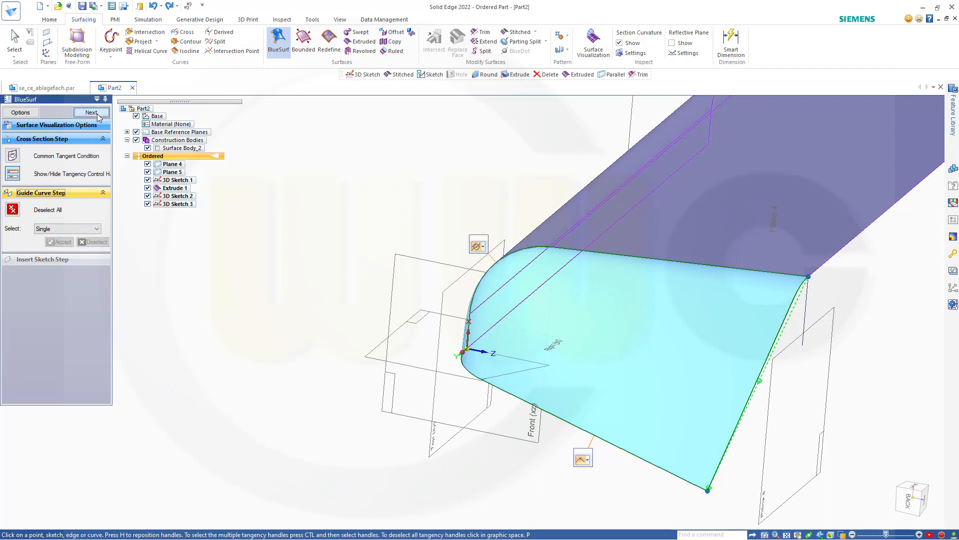
# Step: Finish the BlueSurf end surface between the extruded surface's edge and the lower sketch
pyautogui.click(92, 113)
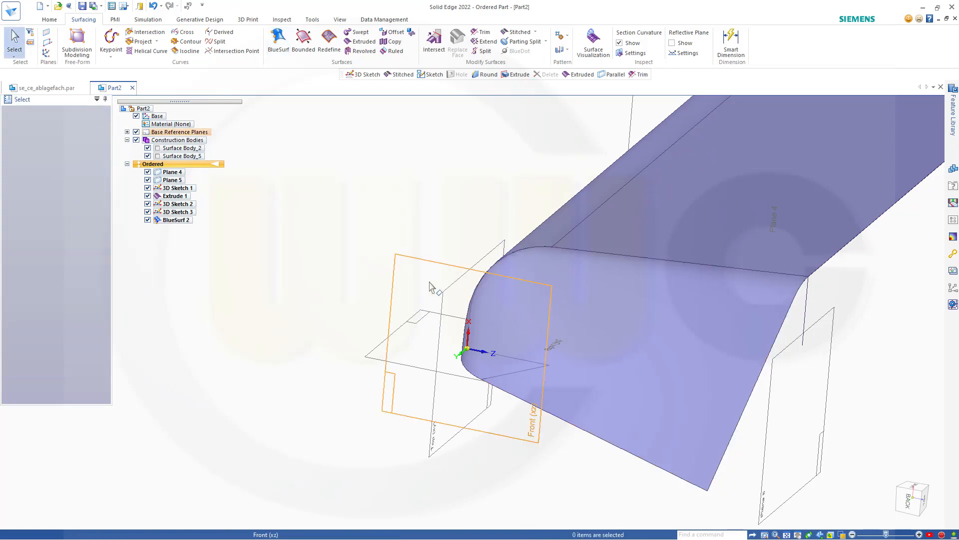
pyautogui.moveTo(417, 290); pyautogui.dragTo(336, 184, button='middle')
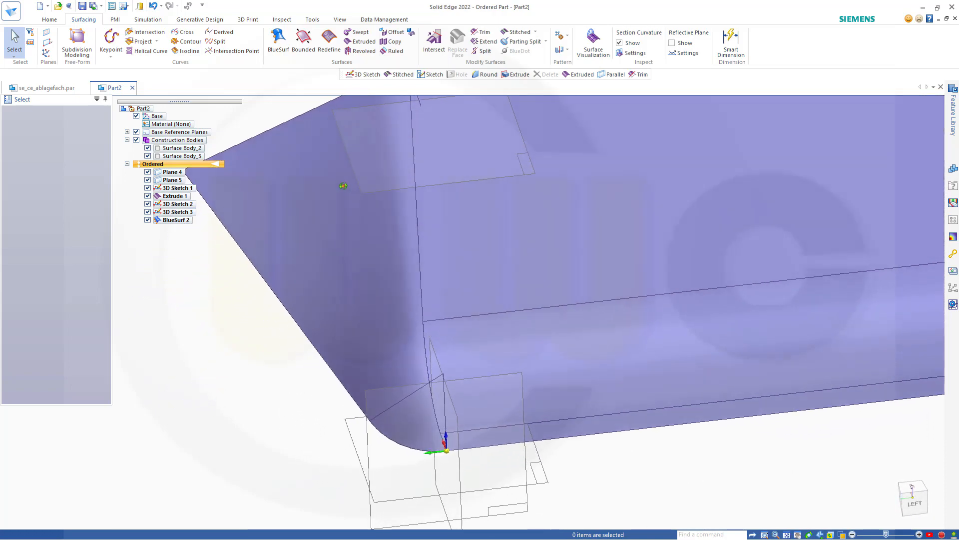
pyautogui.moveTo(564, 328); pyautogui.dragTo(350, 407, button='middle')
pyautogui.moveTo(550, 391); pyautogui.dragTo(406, 349, button='middle')
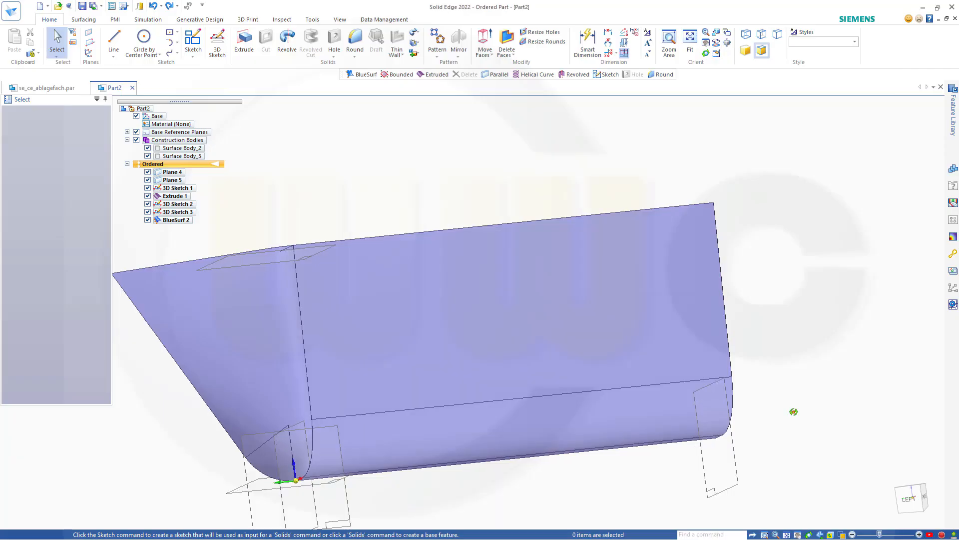
pyautogui.moveTo(794, 411); pyautogui.dragTo(775, 388, button='middle')
# Step: Start a new 3D sketch and lock the line drawing to the Right (yz) plane
pyautogui.click(217, 43)
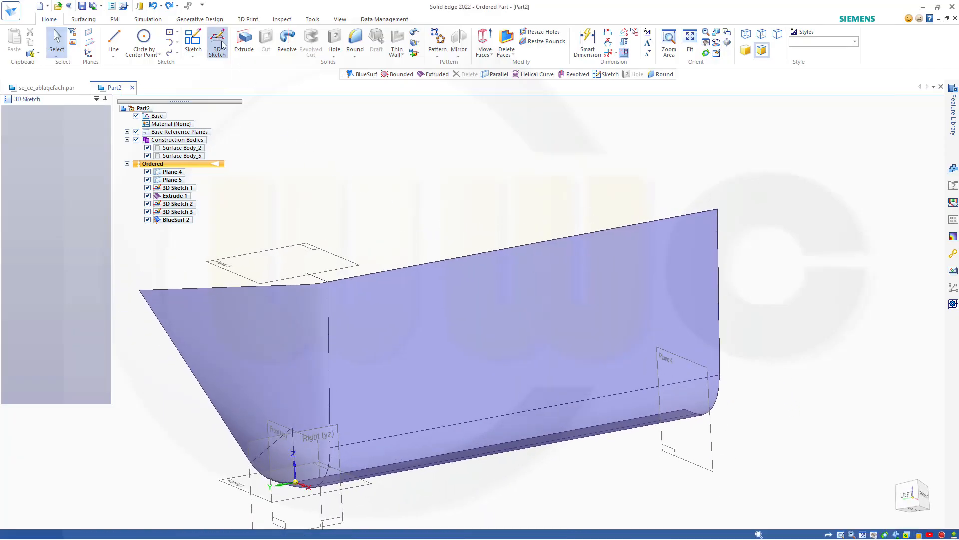
pyautogui.click(94, 42)
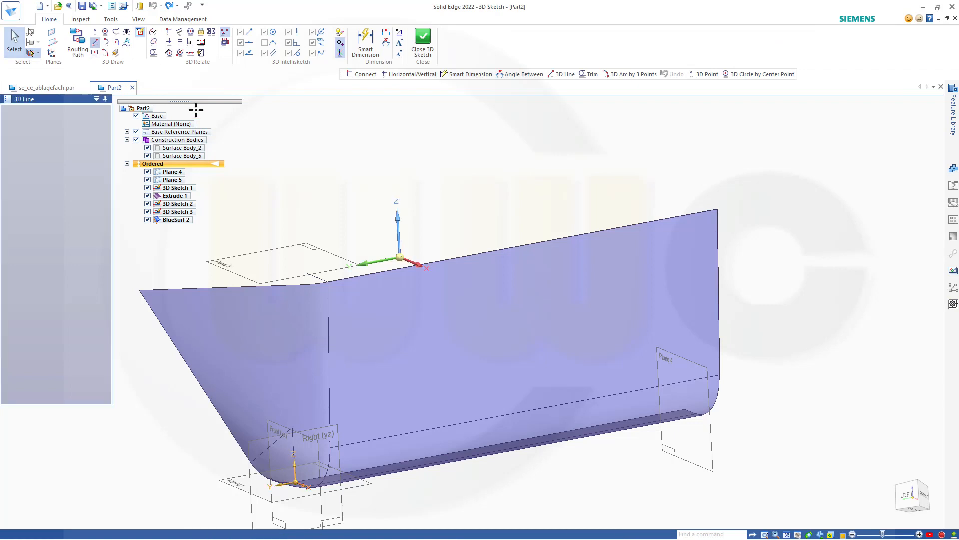
pyautogui.click(13, 268)
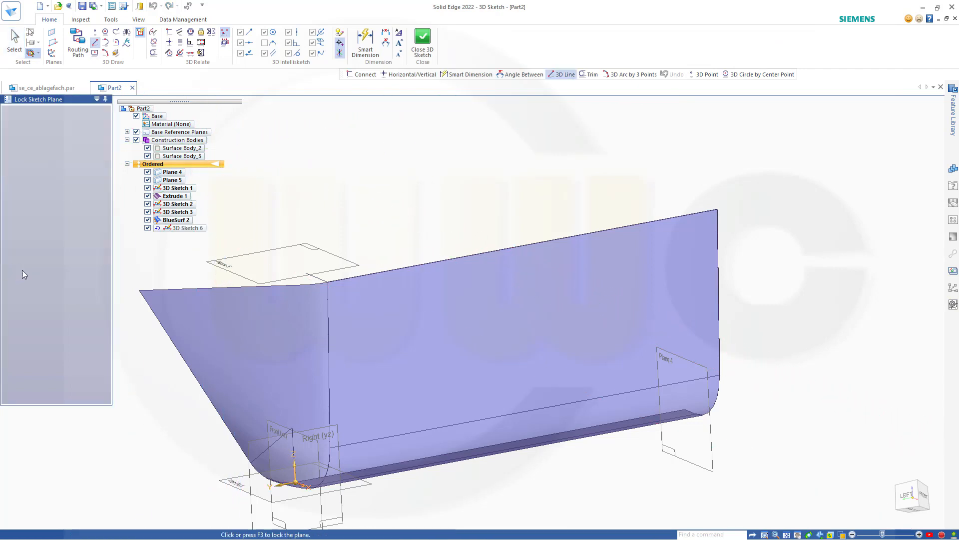
pyautogui.click(317, 433)
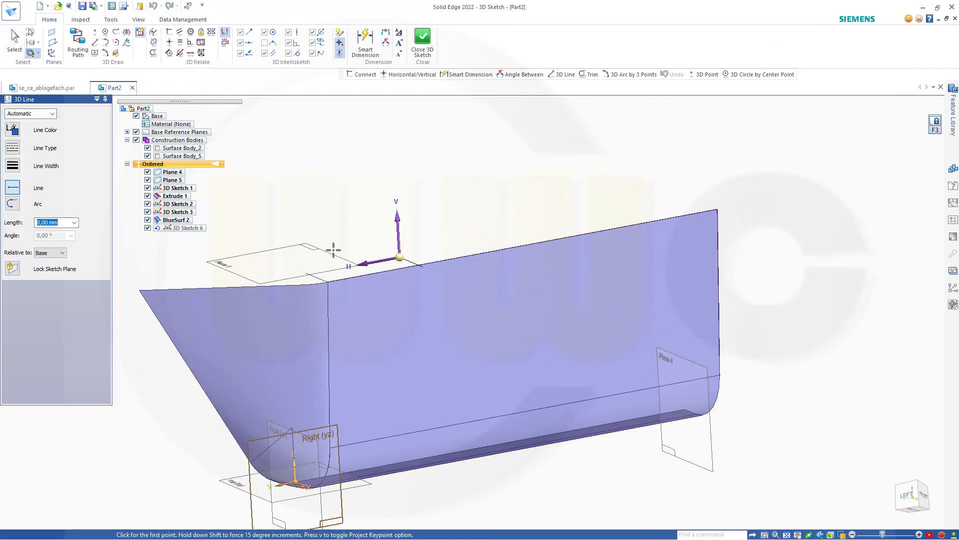
# Step: Draw a 60 mm vertical line from the far end of the lower edge, continued by a slanted line running outward past the surface
pyautogui.scroll(3, 730, 421)
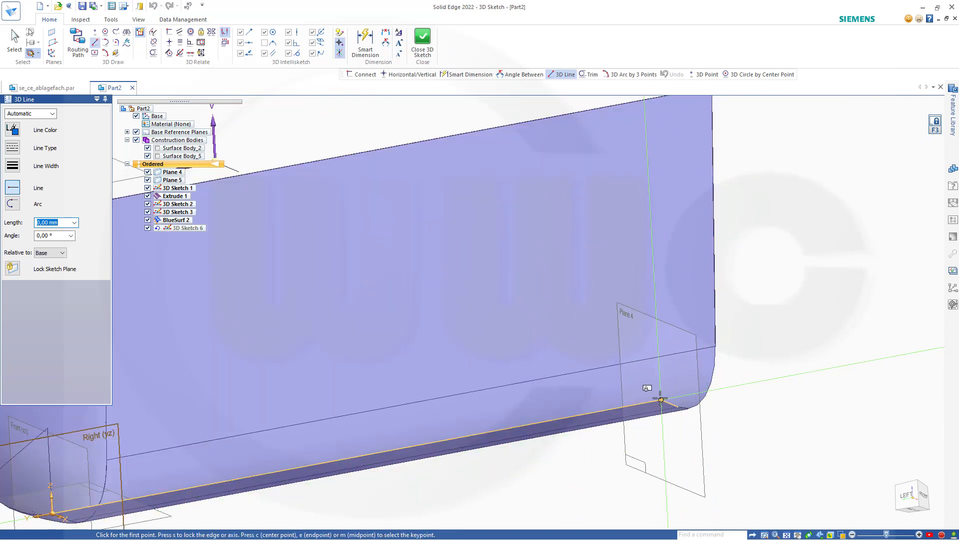
pyautogui.click(661, 399)
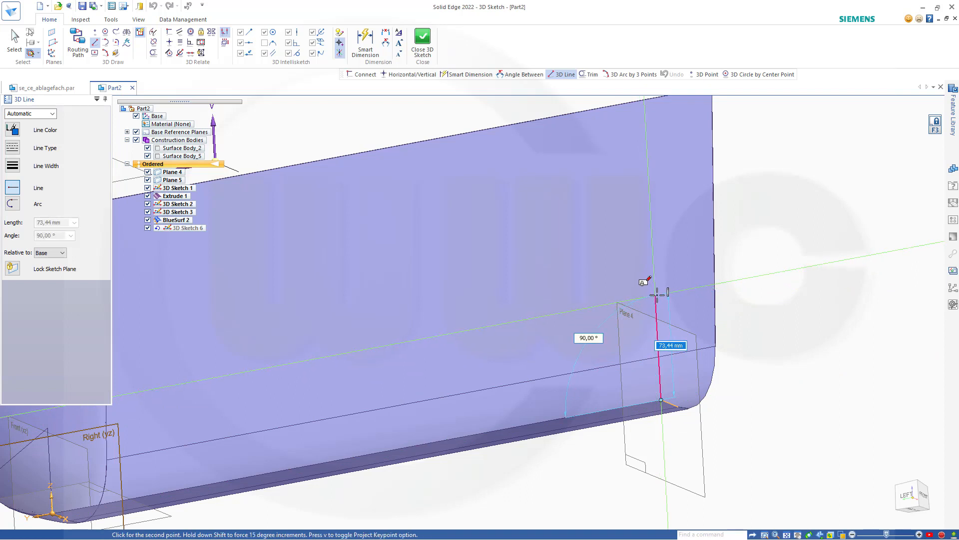
pyautogui.write('6')
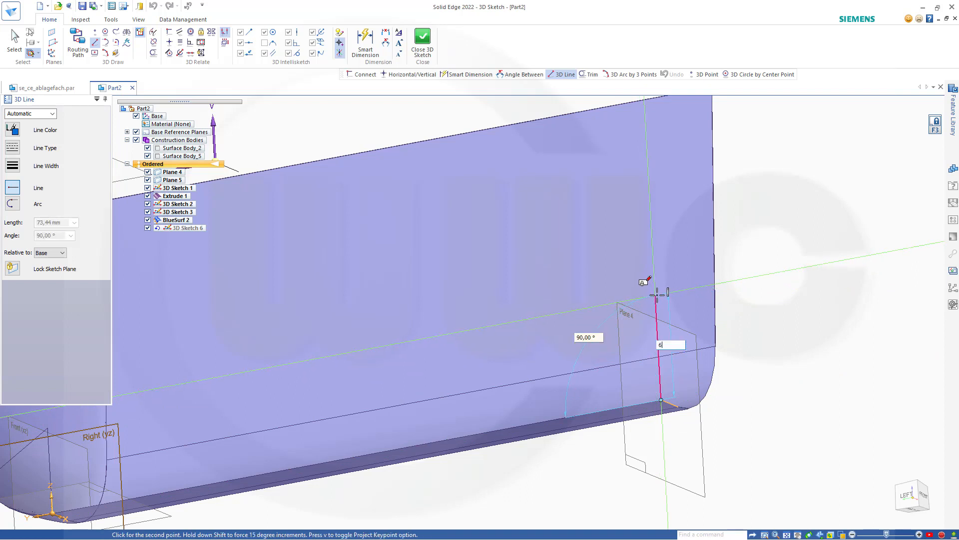
pyautogui.write('0')
pyautogui.press('Tab')
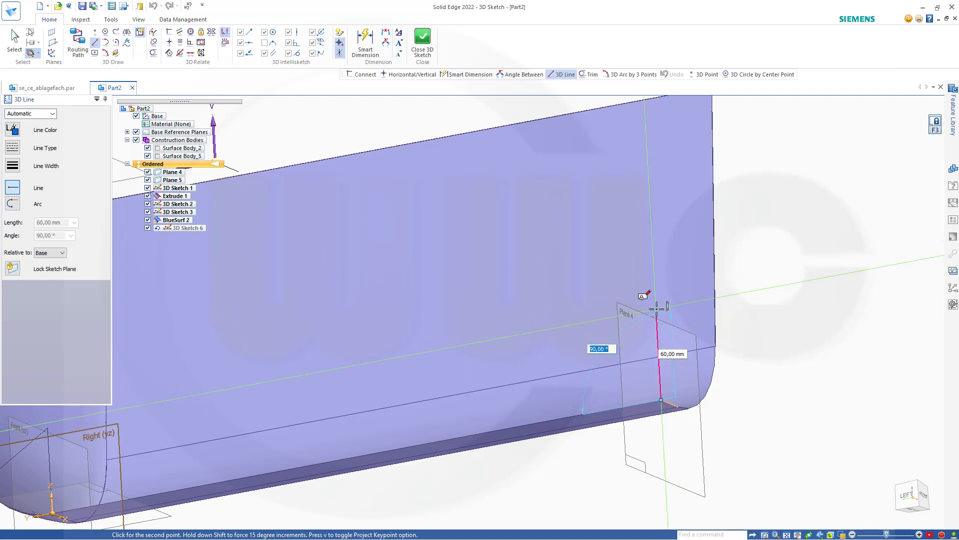
pyautogui.click(657, 307)
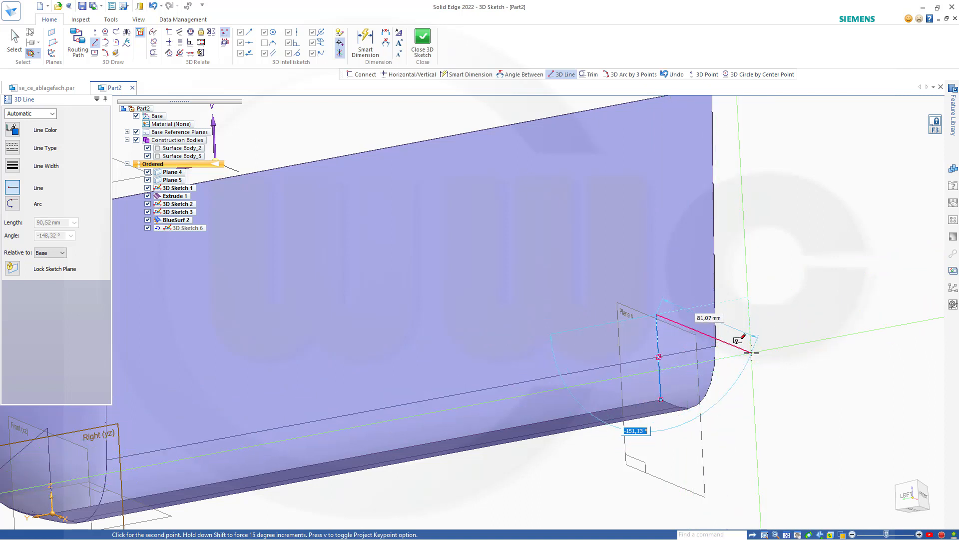
pyautogui.click(744, 352)
pyautogui.press('Escape')
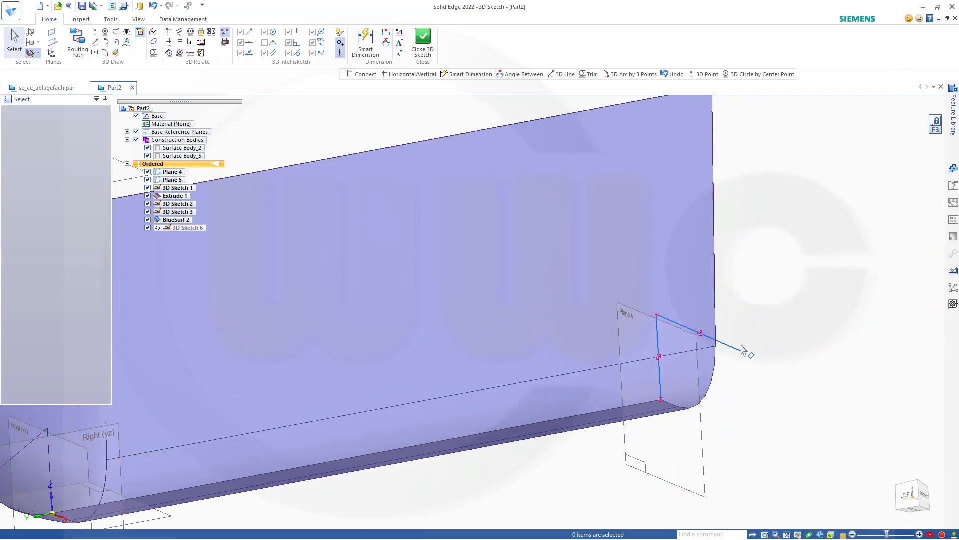
# Step: Dimension the vertical line's length at 60 mm
pyautogui.moveTo(607, 278); pyautogui.dragTo(614, 280, button='middle')
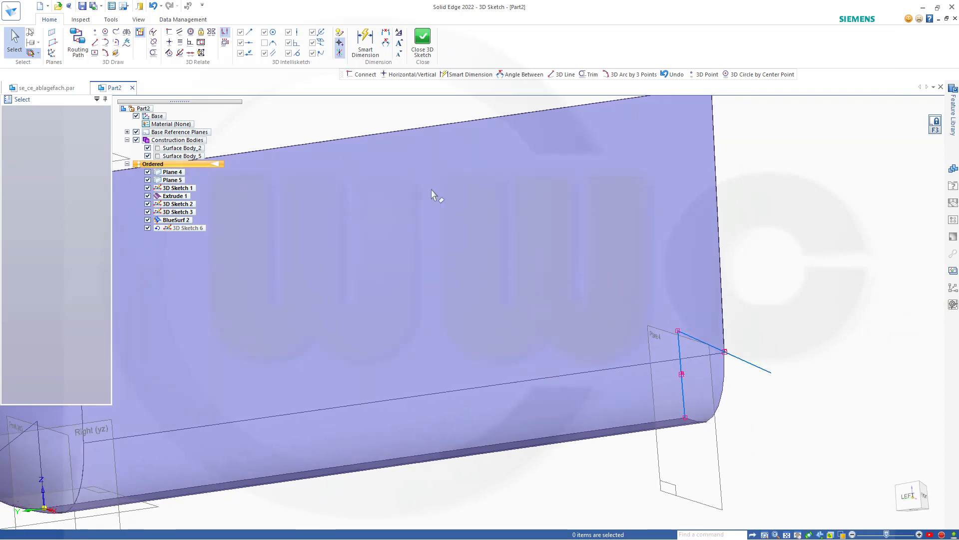
pyautogui.click(364, 43)
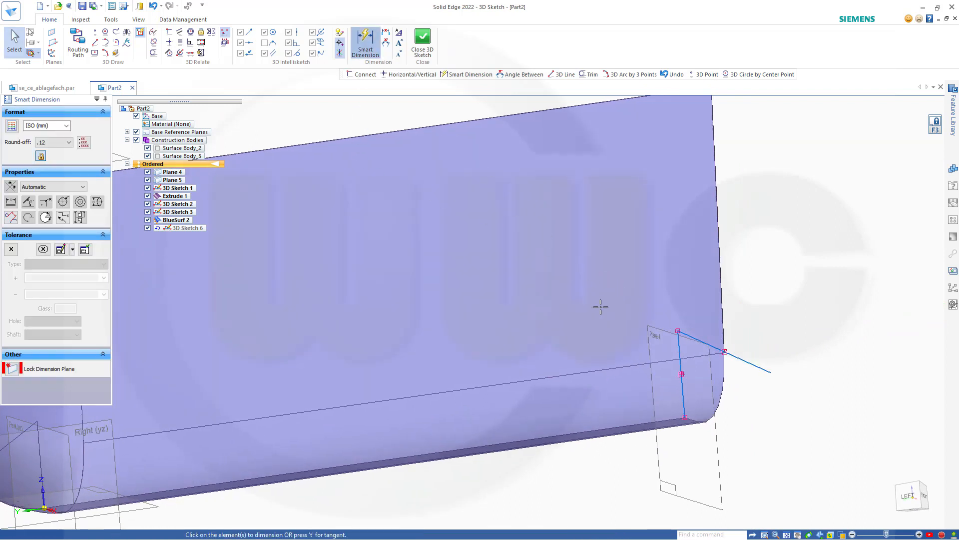
pyautogui.click(678, 353)
pyautogui.click(649, 343)
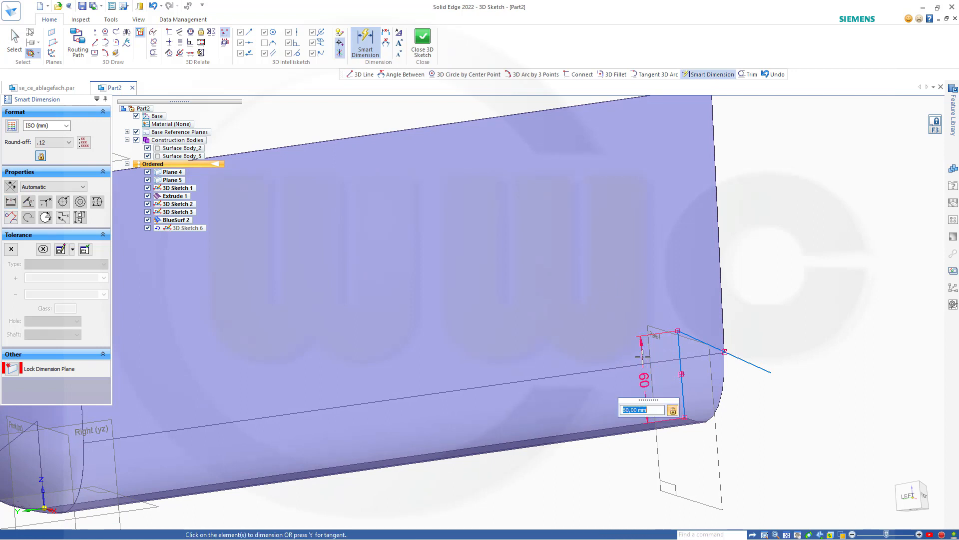
pyautogui.press('Return')
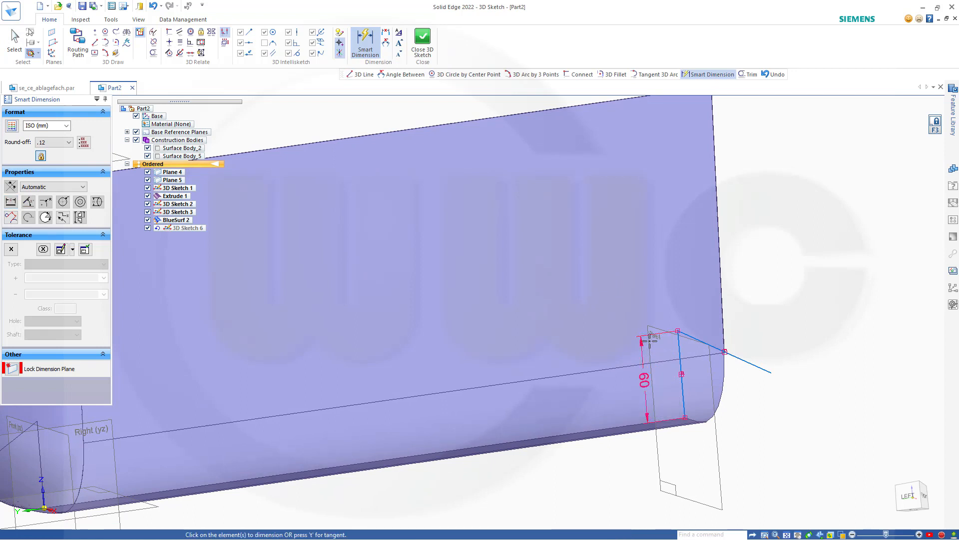
pyautogui.press('Escape')
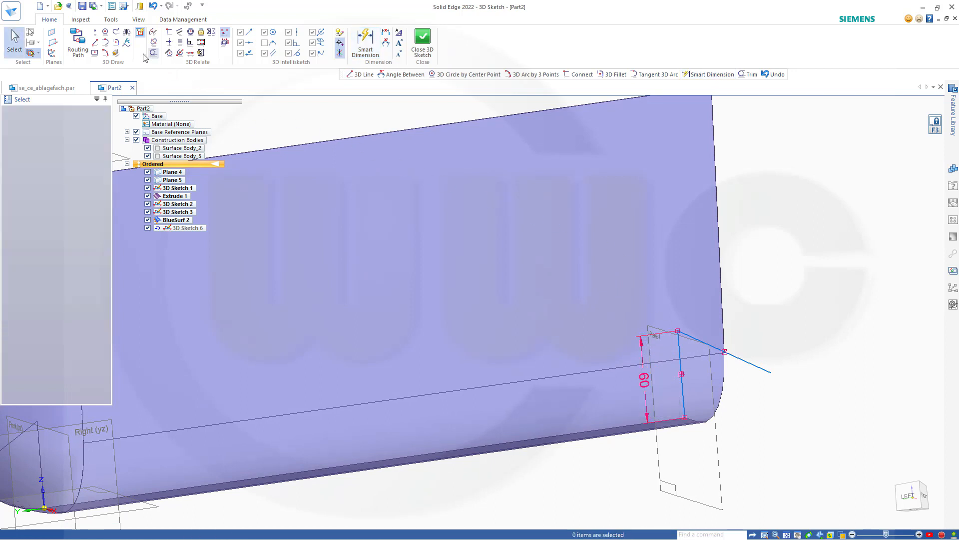
# Step: Draw a three-point arc of 50 mm radius on the Right (yz) plane from the vertical line's lower end to the slanted line's outer end
pyautogui.click(105, 52)
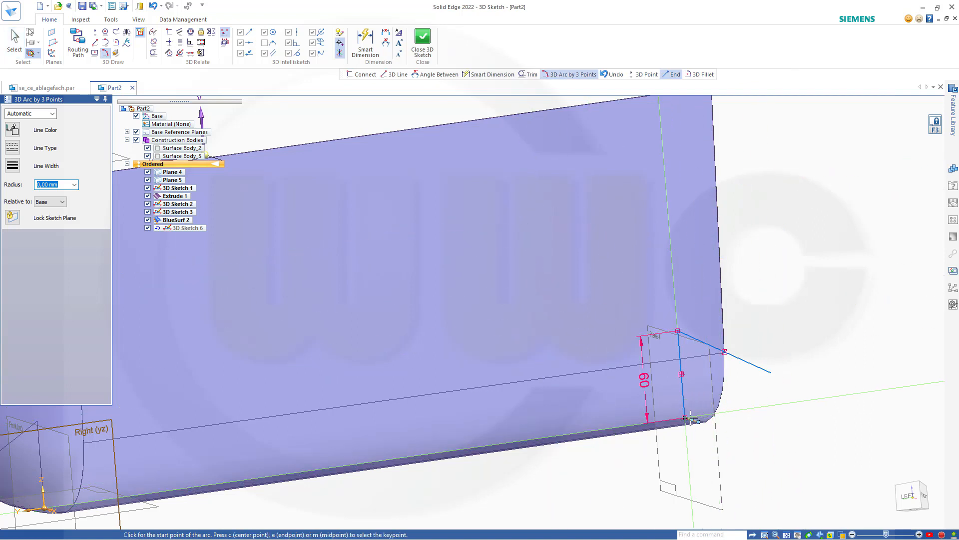
pyautogui.click(12, 217)
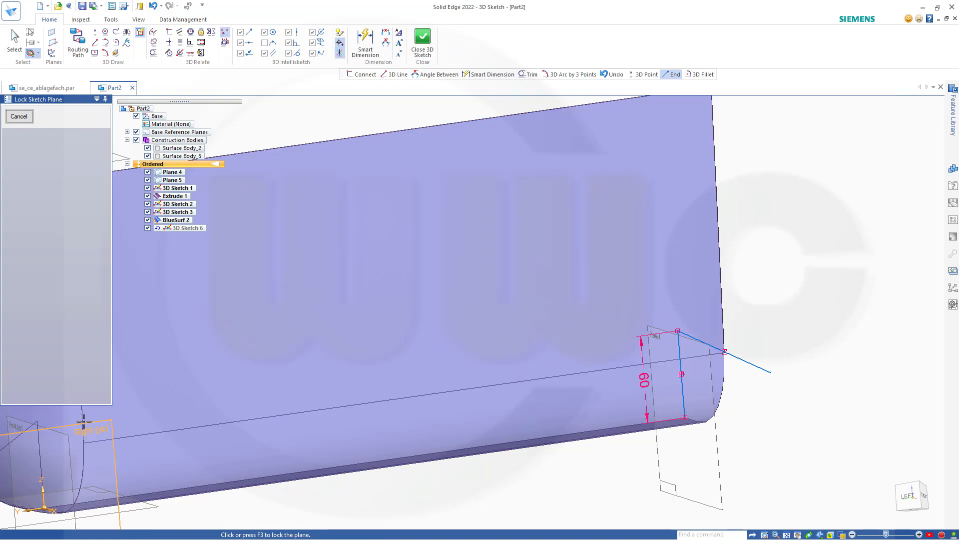
pyautogui.click(705, 415)
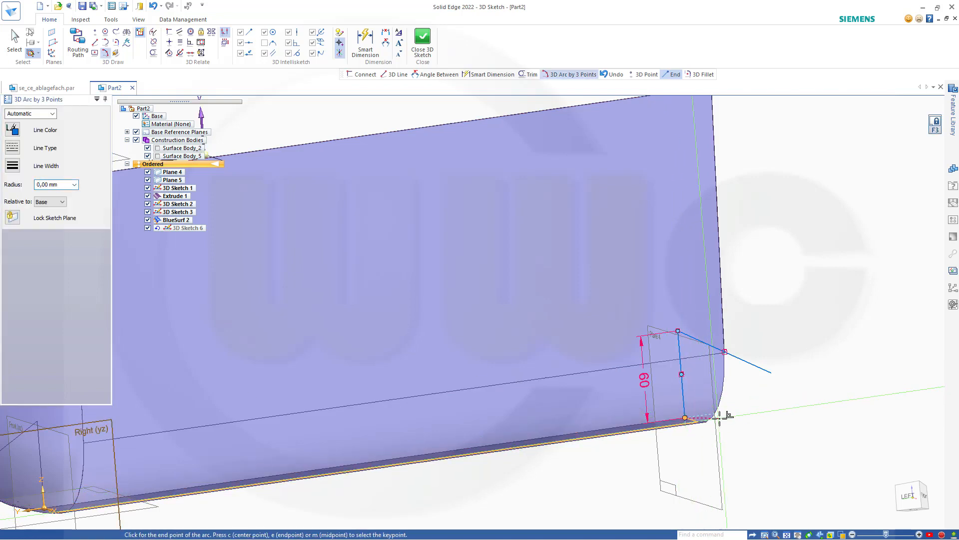
pyautogui.click(685, 417)
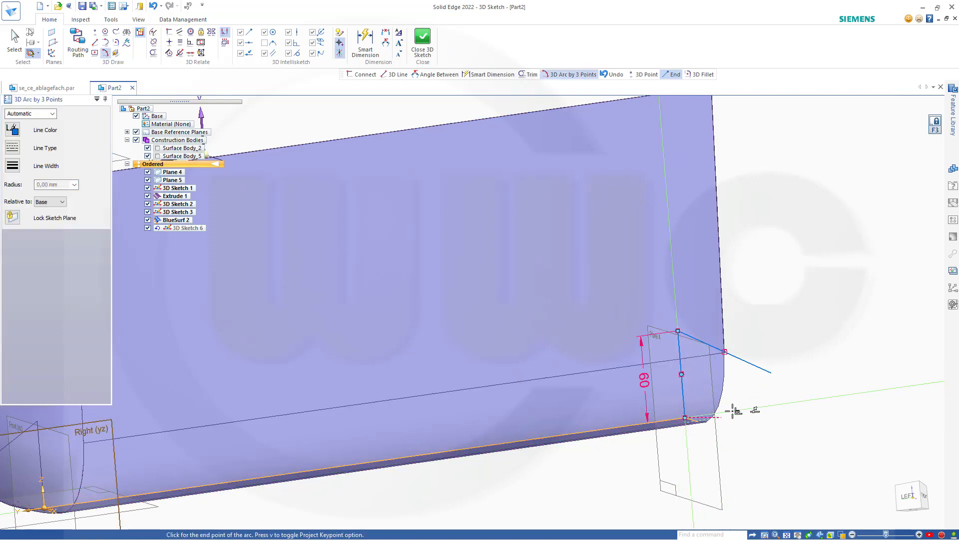
pyautogui.click(771, 373)
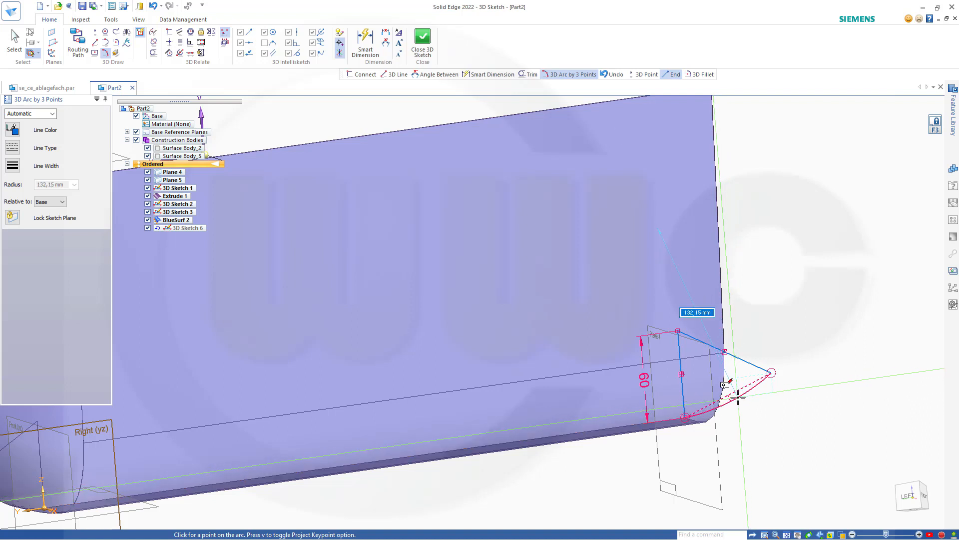
pyautogui.write('50,00')
pyautogui.click(737, 397)
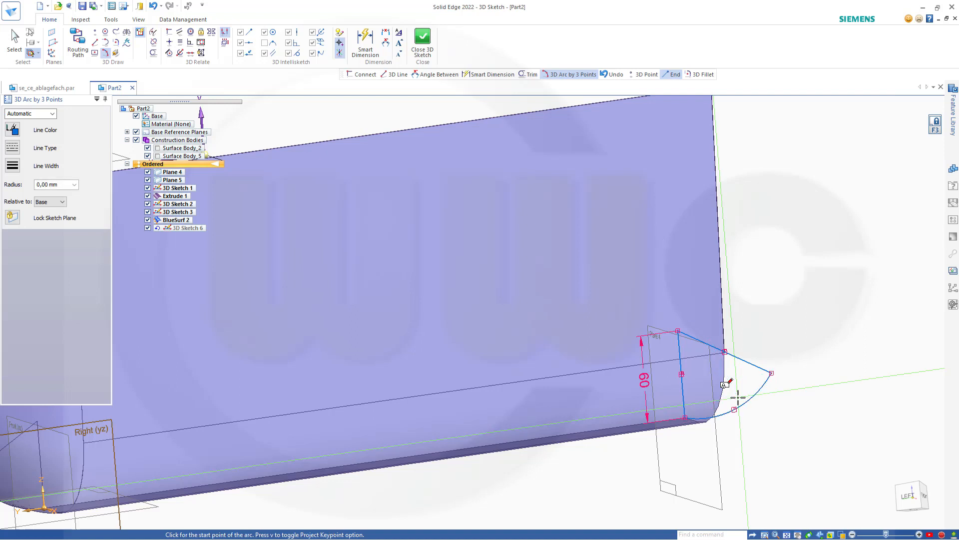
pyautogui.press('Escape')
# Step: Dimension the angle between the vertical and slanted lines at 80°
pyautogui.scroll(-2, 776, 409)
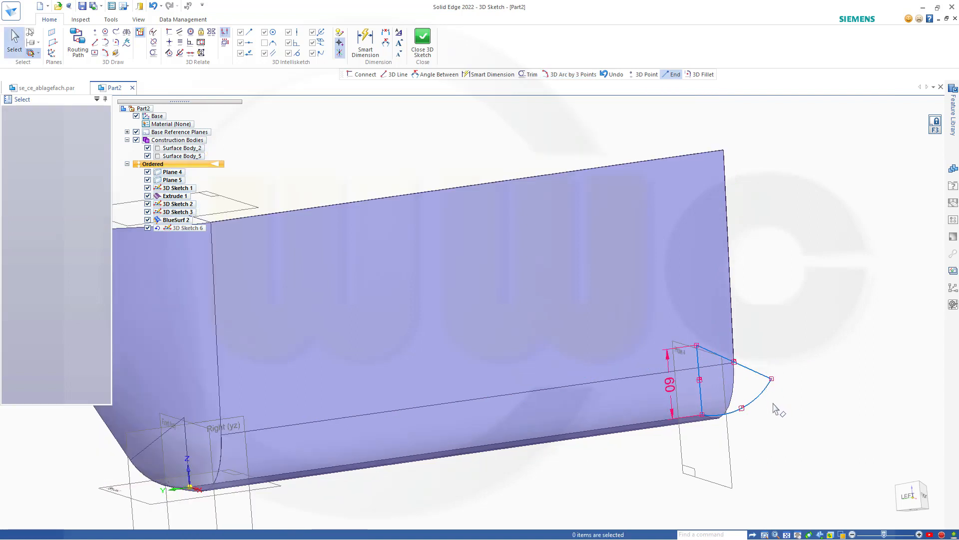
pyautogui.scroll(1, 774, 405)
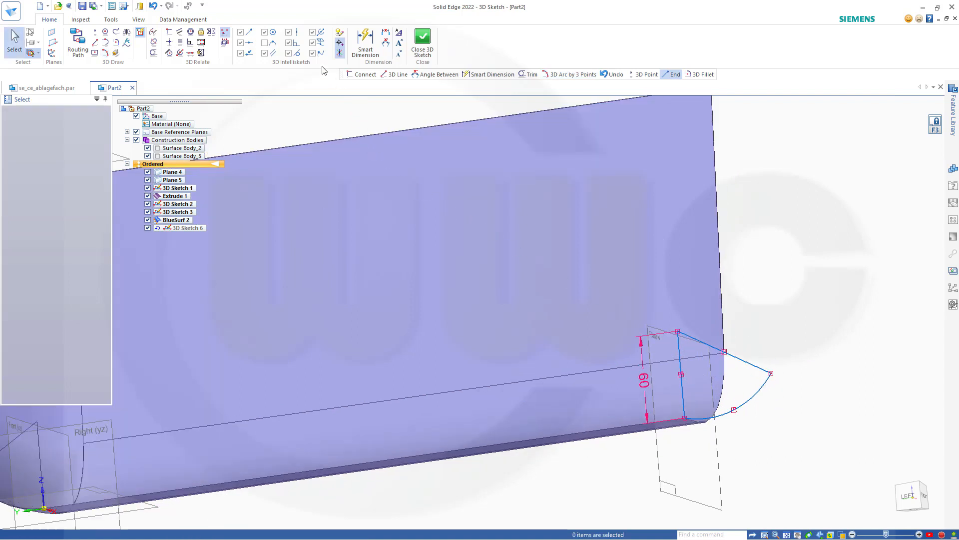
pyautogui.click(386, 42)
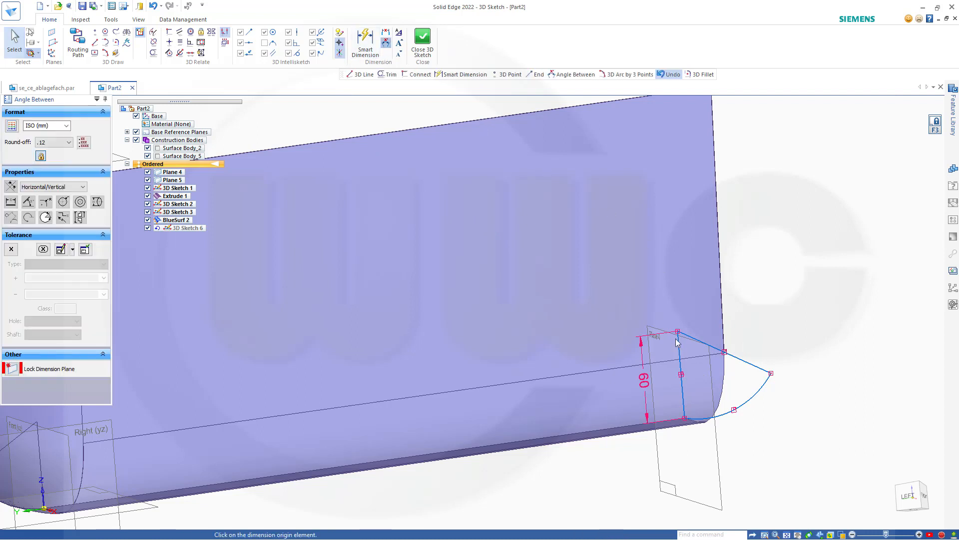
pyautogui.click(683, 388)
pyautogui.click(749, 363)
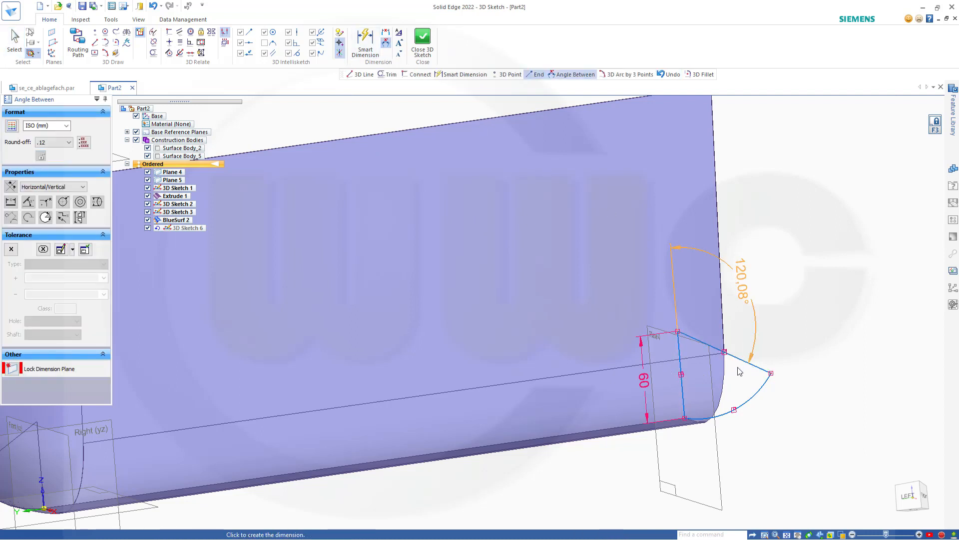
pyautogui.click(721, 385)
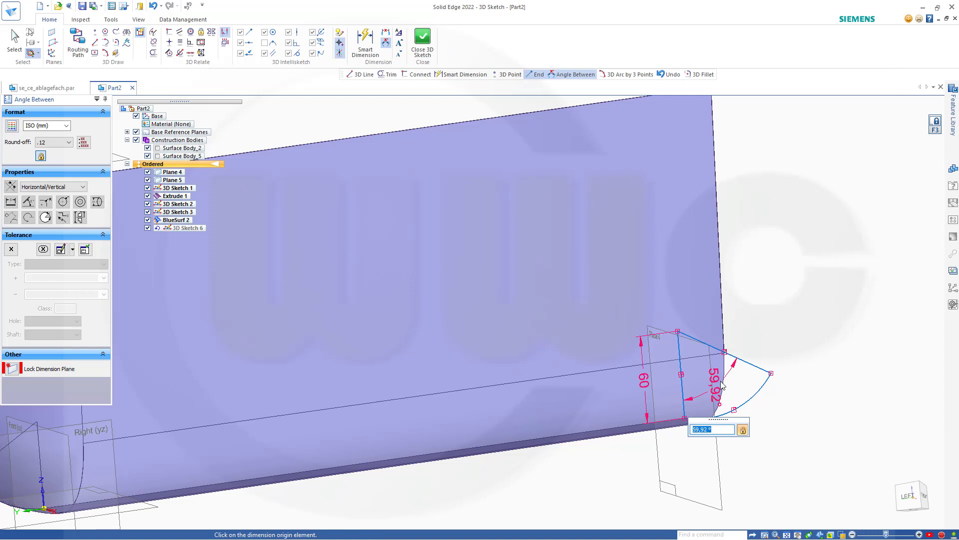
pyautogui.press('Return')
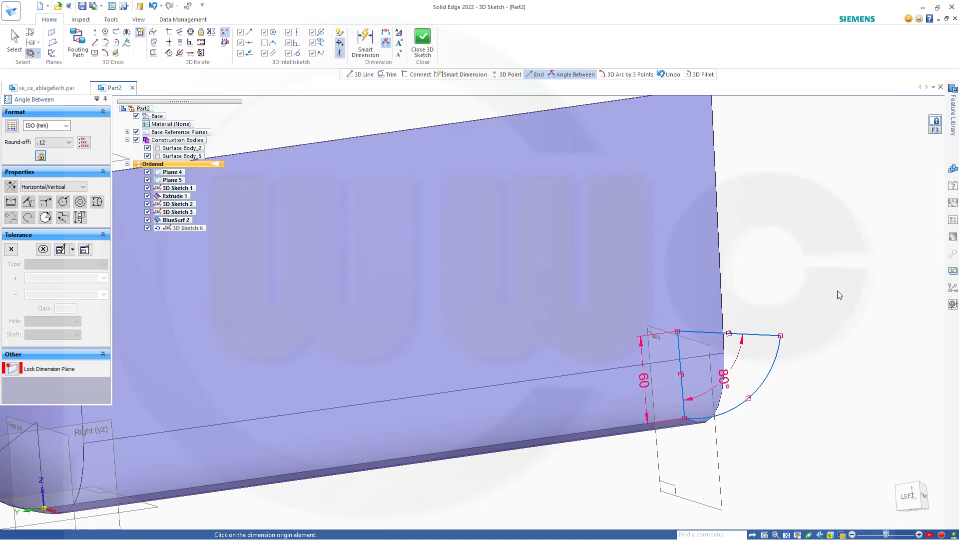
pyautogui.press('Escape')
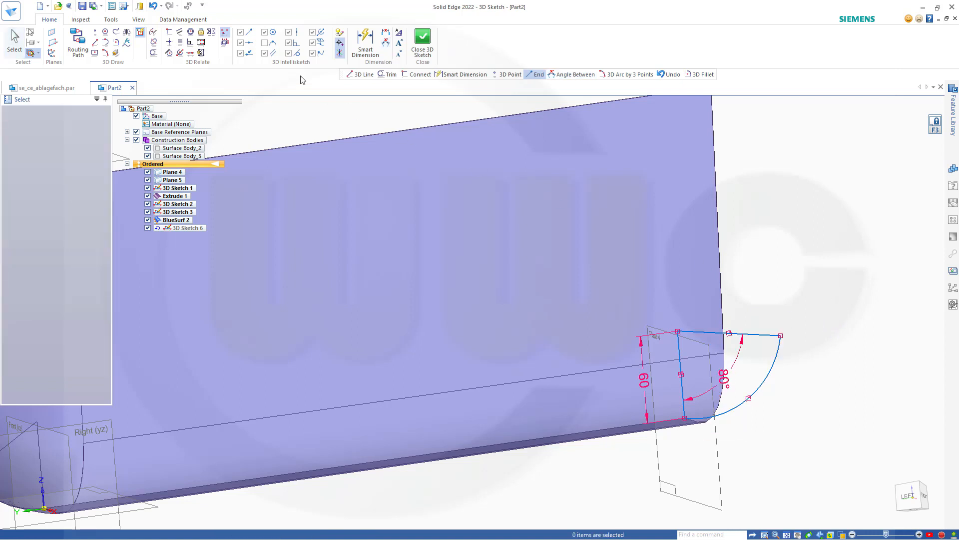
# Step: Connect the arc's centre to the corner where the vertical and slanted lines meet
pyautogui.click(169, 32)
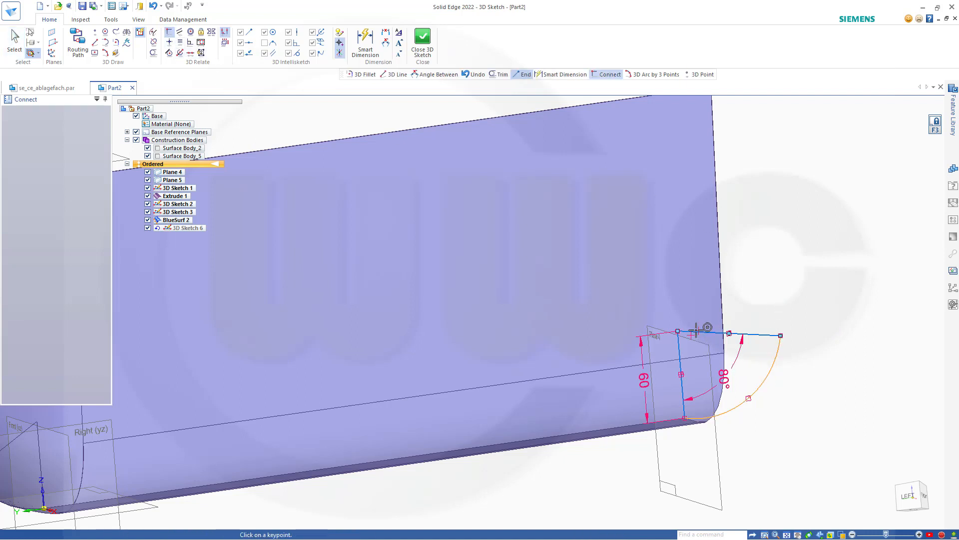
pyautogui.click(678, 331)
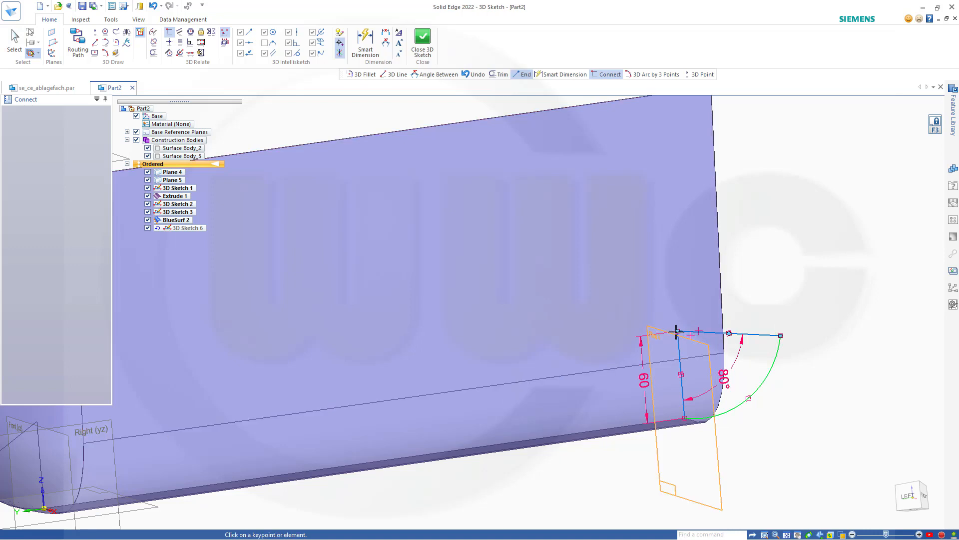
pyautogui.scroll(4, 677, 331)
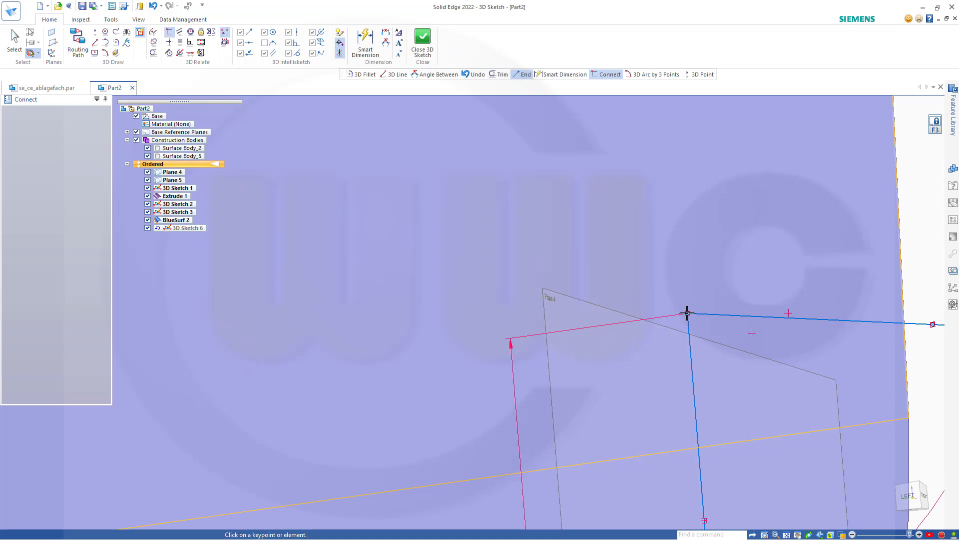
pyautogui.click(687, 313)
pyautogui.click(548, 295)
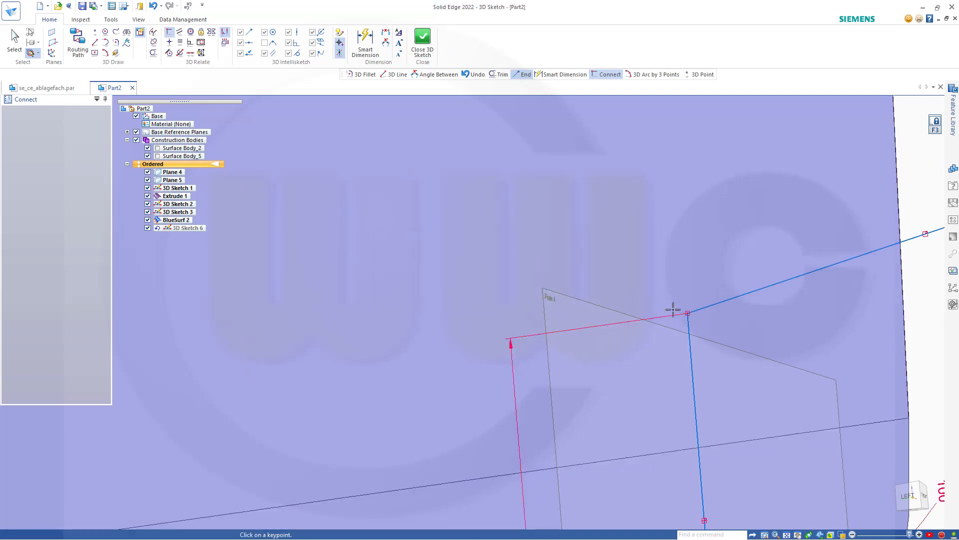
# Step: Join the upper corner of the vertical and slanted lines to the arc's centre point so the arc is centred there
pyautogui.scroll(3, 734, 334)
pyautogui.scroll(-5, 748, 343)
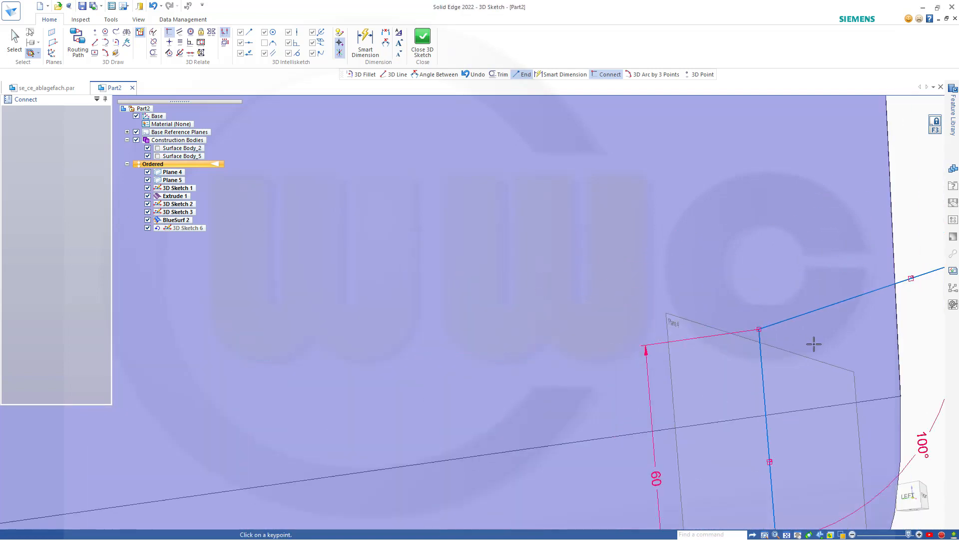
pyautogui.scroll(-2, 819, 349)
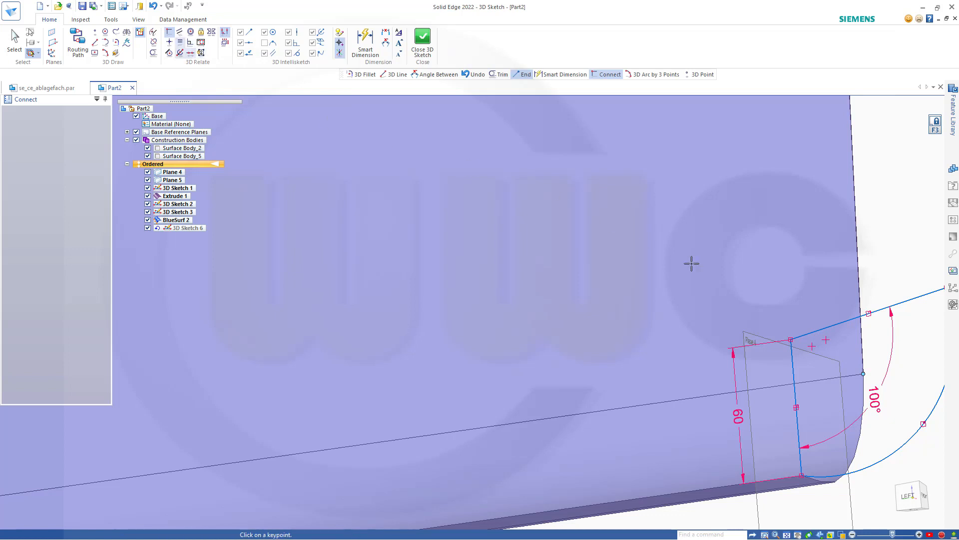
pyautogui.click(790, 339)
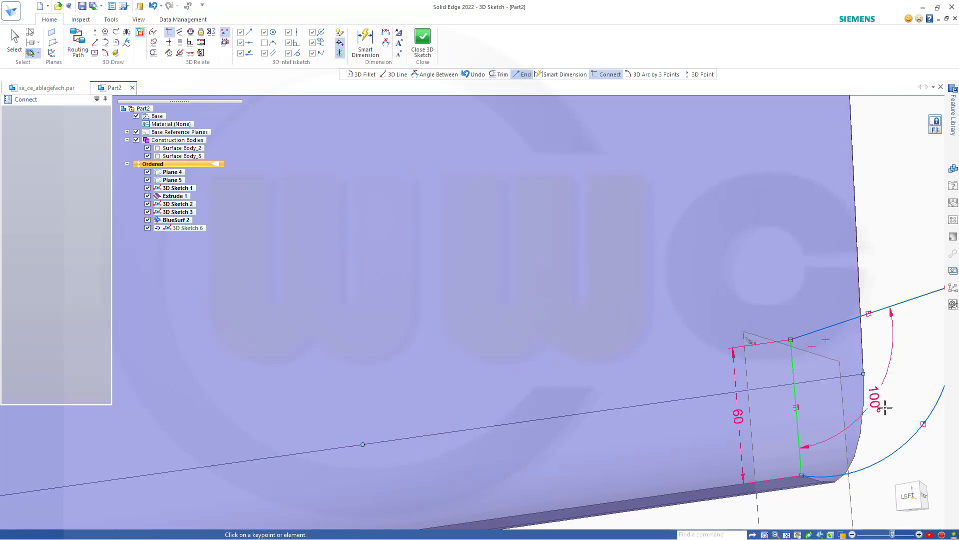
pyautogui.click(826, 339)
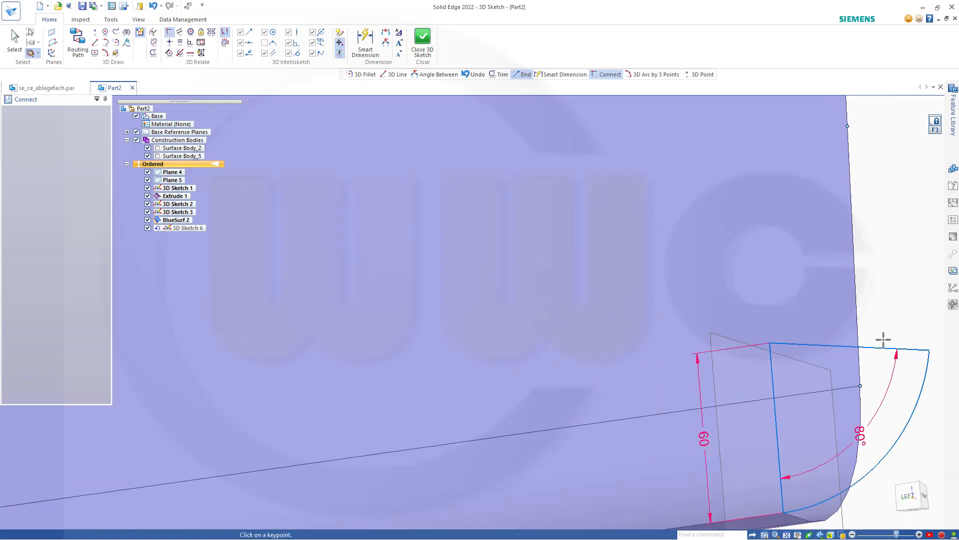
pyautogui.scroll(-2, 916, 340)
pyautogui.moveTo(917, 325); pyautogui.dragTo(917, 335, button='middle')
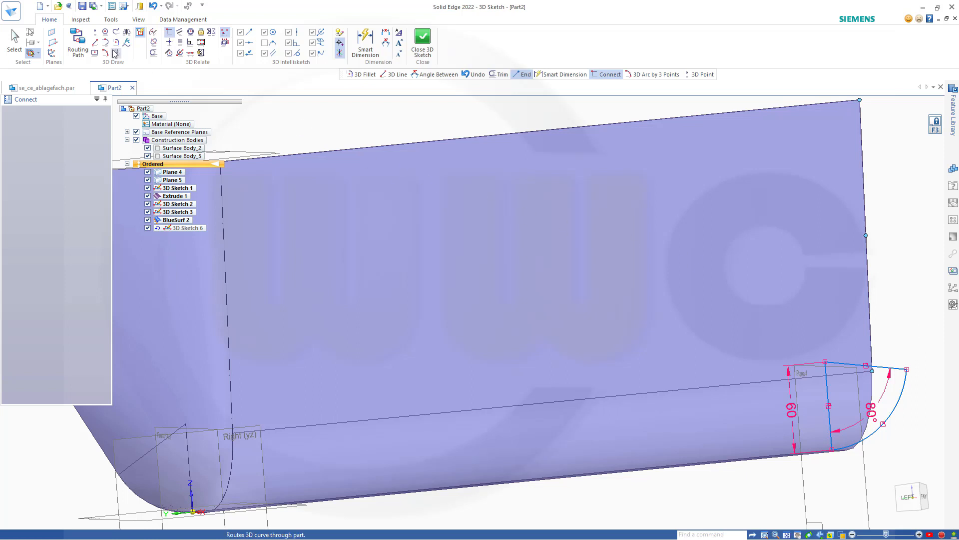
# Step: Draw a 3D line about 186 mm long from the arc's outer end upward and outward, on the Right (yz) plane
pyautogui.click(95, 42)
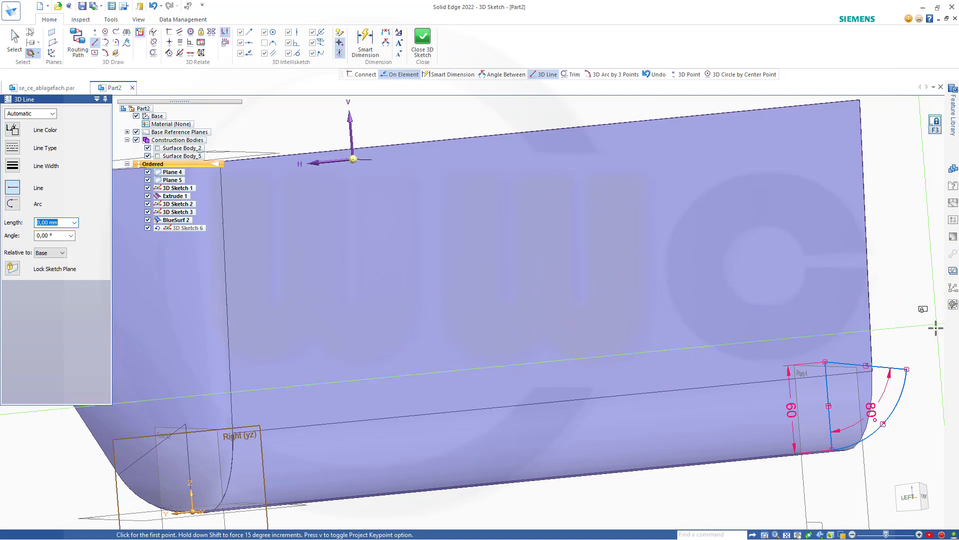
pyautogui.click(907, 368)
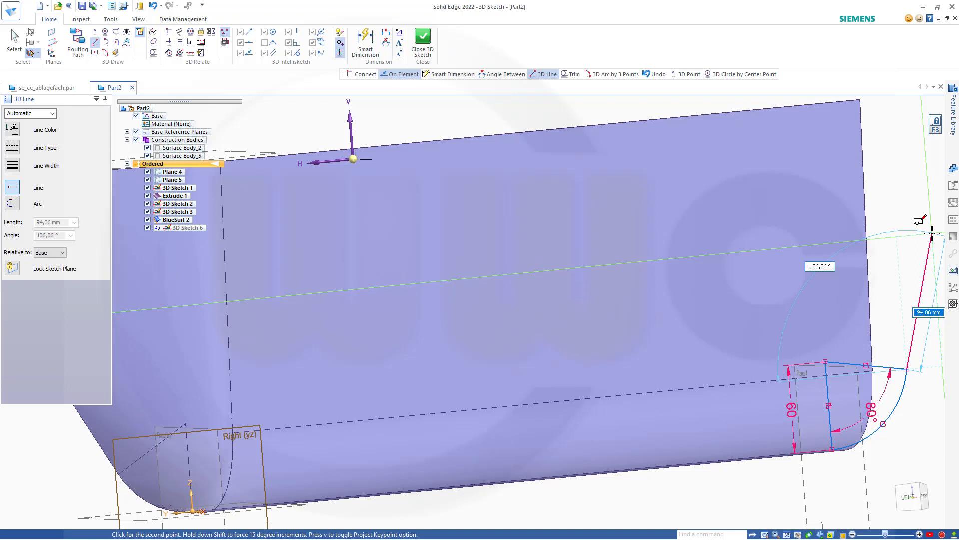
pyautogui.keyDown('shift'); pyautogui.moveTo(932, 233); pyautogui.dragTo(821, 300, button='middle'); pyautogui.keyUp('shift')
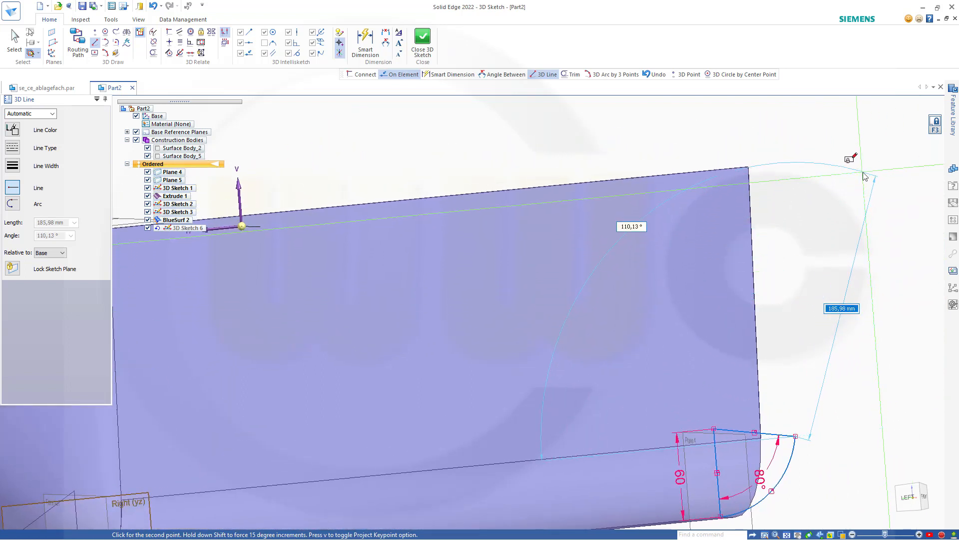
pyautogui.click(865, 176)
pyautogui.press('Escape')
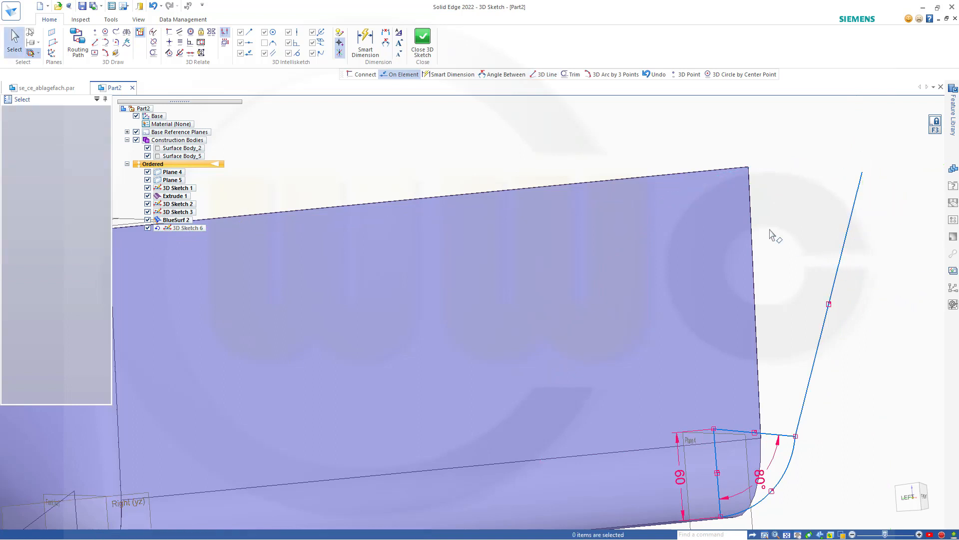
# Step: Dimension the angle between the 60 mm vertical line and the long outer line at 10°
pyautogui.click(385, 43)
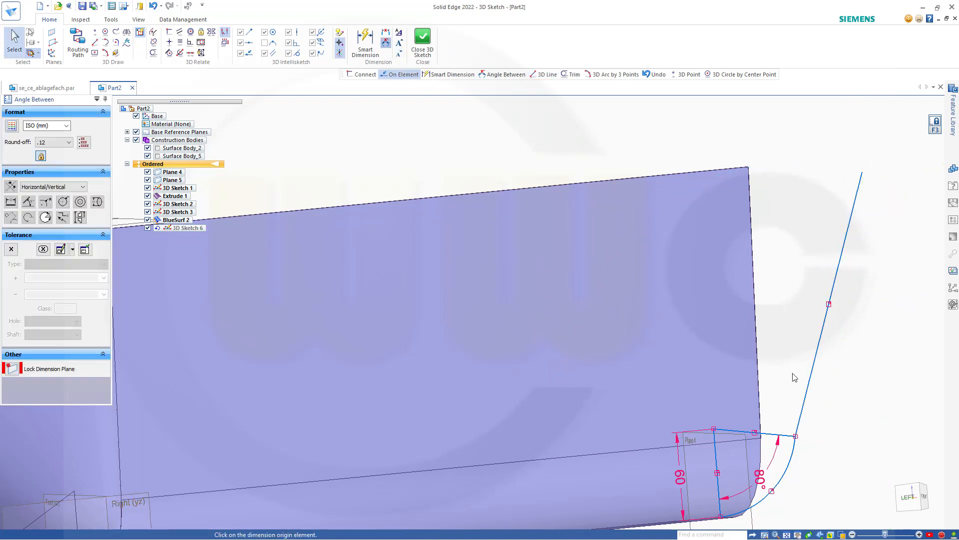
pyautogui.click(716, 464)
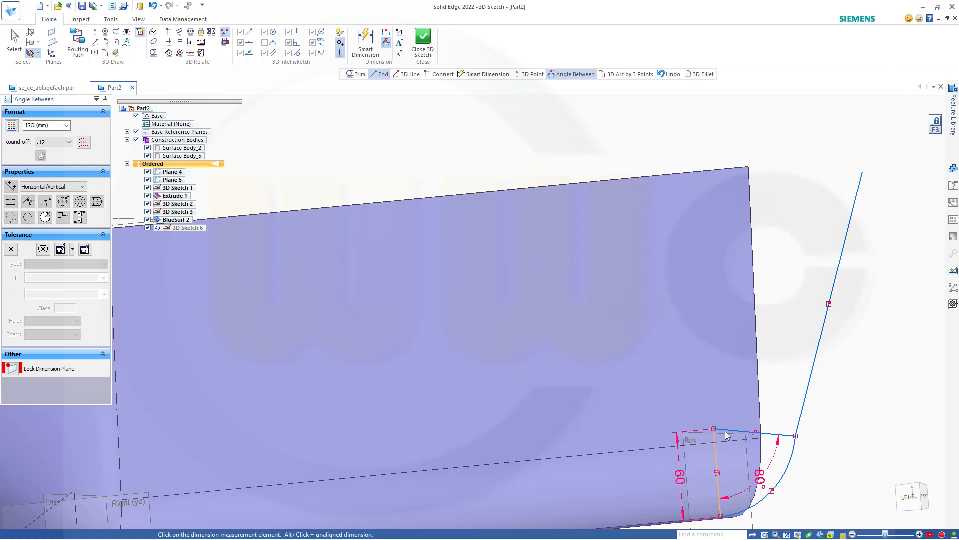
pyautogui.click(822, 370)
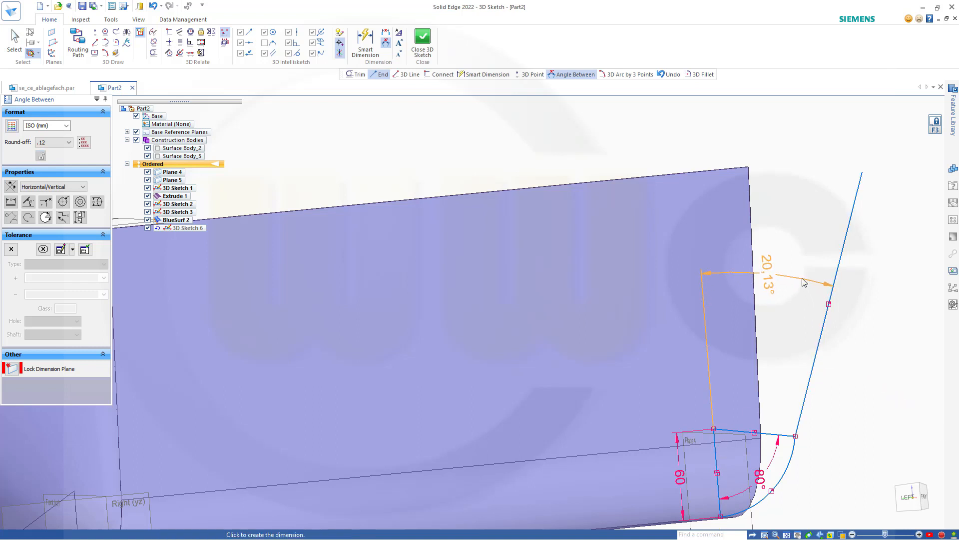
pyautogui.click(804, 283)
pyautogui.press('Return')
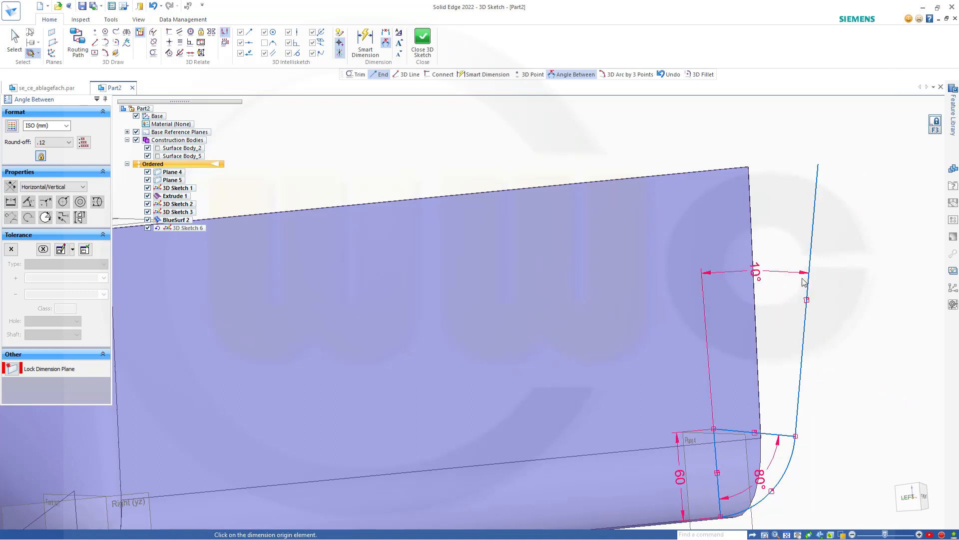
pyautogui.press('Escape')
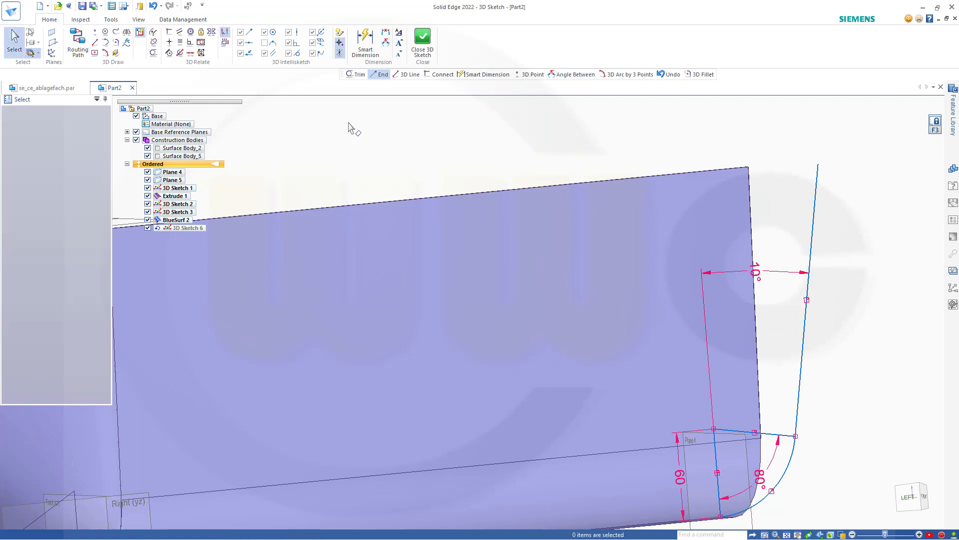
# Step: Connect the upper end of the long outer line to Plane 5
pyautogui.click(170, 33)
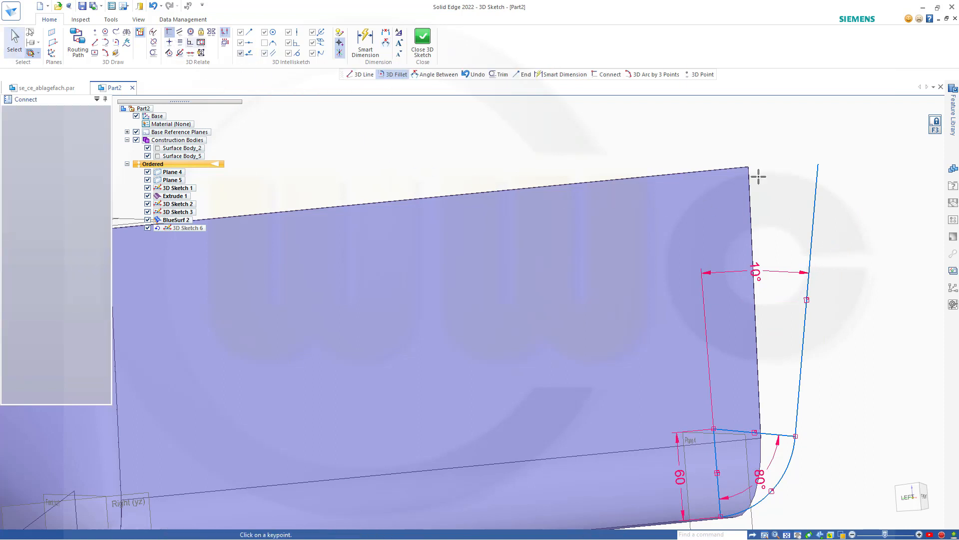
pyautogui.click(819, 161)
pyautogui.scroll(1, 383, 184)
pyautogui.scroll(-3, 368, 203)
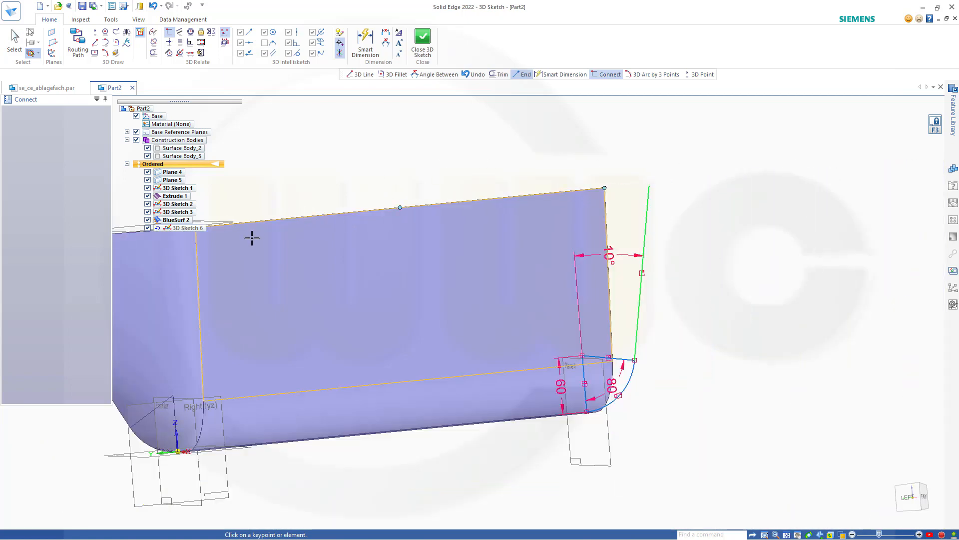
pyautogui.moveTo(265, 255); pyautogui.dragTo(256, 242, button='middle')
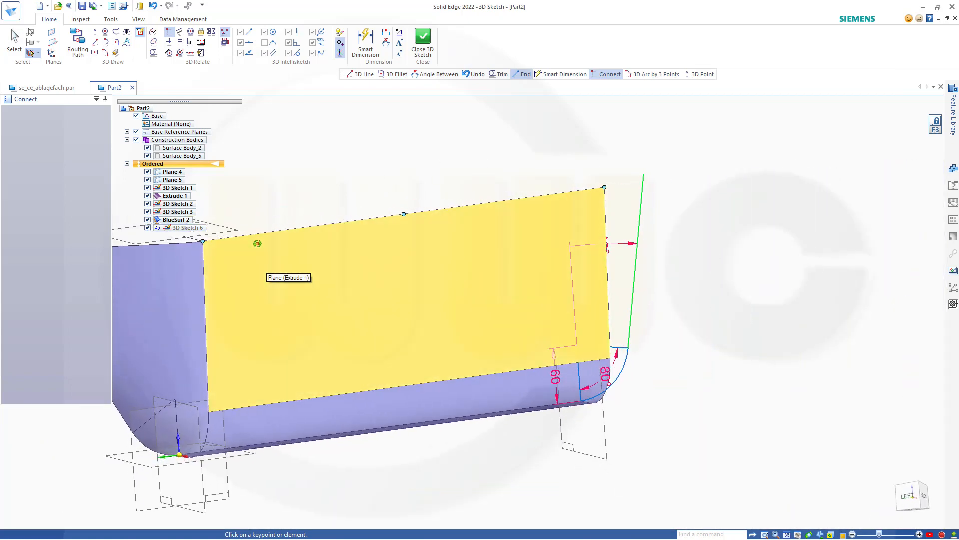
pyautogui.click(227, 225)
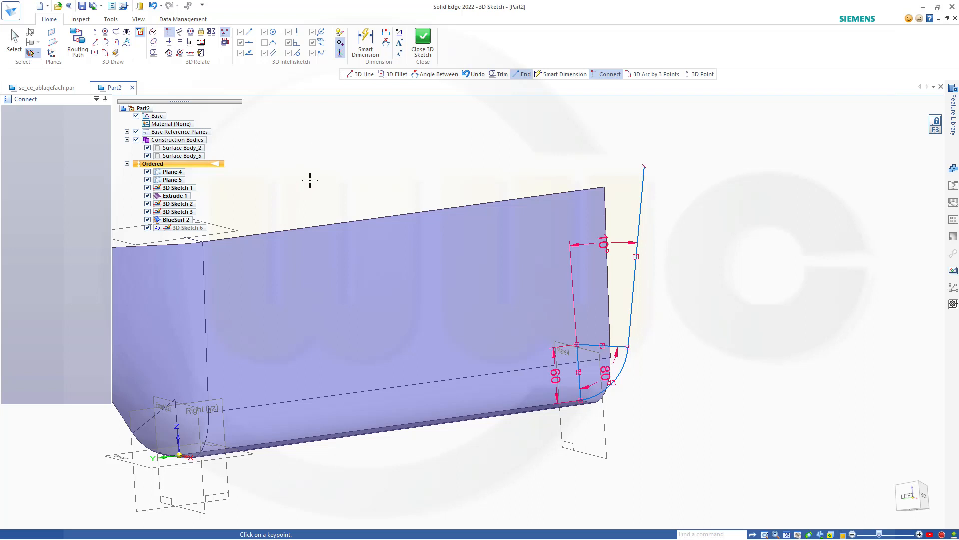
pyautogui.press('Escape')
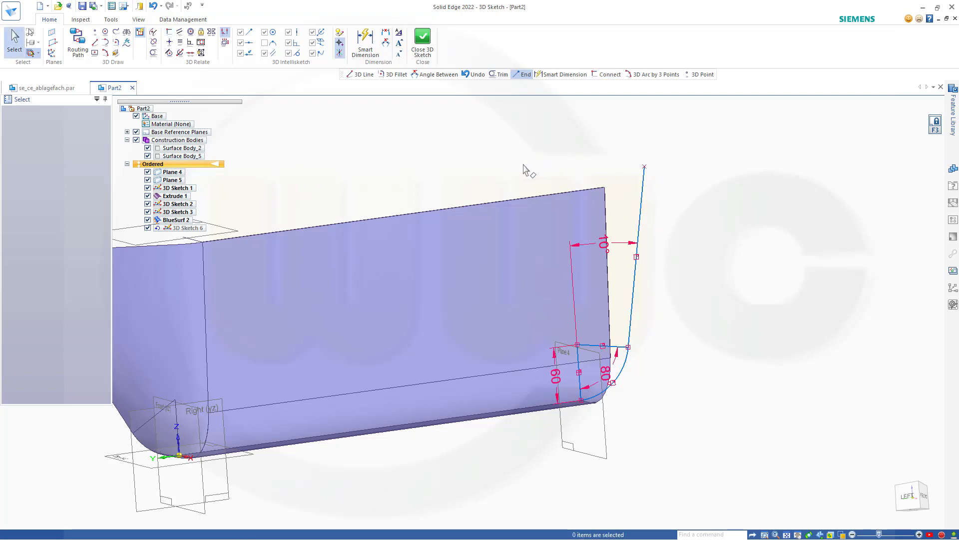
# Step: Draw a 3D line about 111 mm long on Plane 5, from the side surface's upper far corner inward across the tray's width
pyautogui.moveTo(524, 170)
pyautogui.mouseDown(button='middle')
pyautogui.moveTo(505, 150)
pyautogui.moveTo(469, 180)
pyautogui.moveTo(512, 177)
pyautogui.moveTo(548, 248)
pyautogui.moveTo(540, 314)
pyautogui.moveTo(519, 349)
pyautogui.moveTo(510, 330)
pyautogui.moveTo(516, 306)
pyautogui.moveTo(536, 327)
pyautogui.moveTo(532, 348)
pyautogui.mouseUp(button='middle')
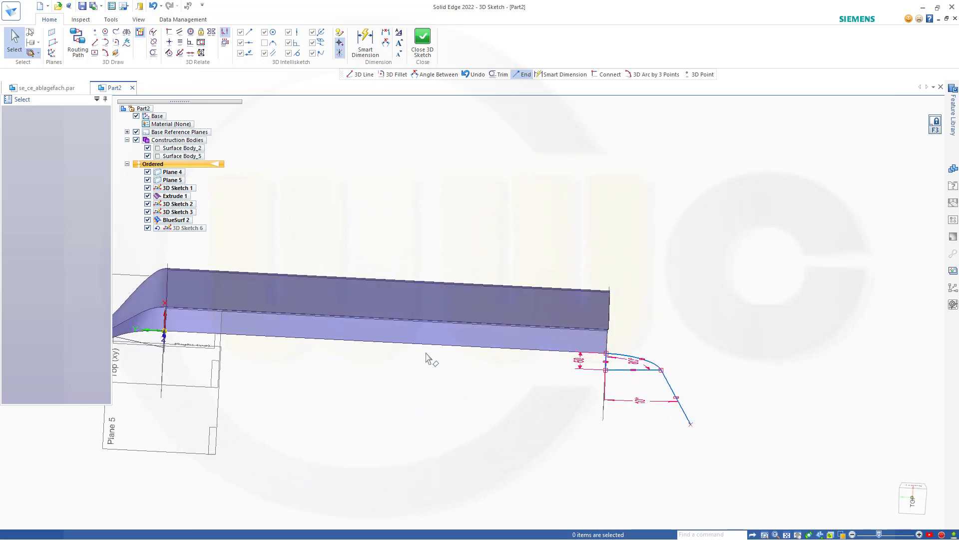
pyautogui.moveTo(426, 356); pyautogui.dragTo(435, 324, button='middle')
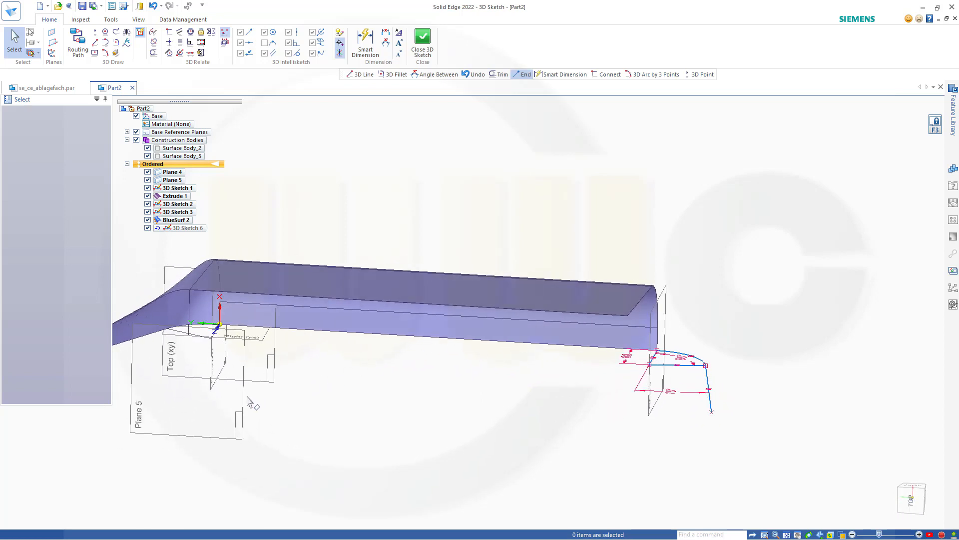
pyautogui.click(95, 42)
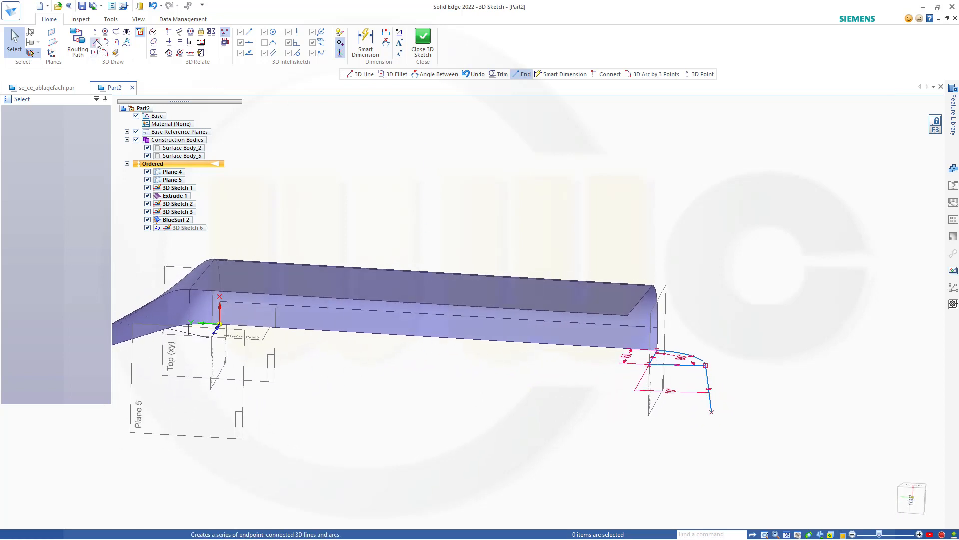
pyautogui.click(13, 269)
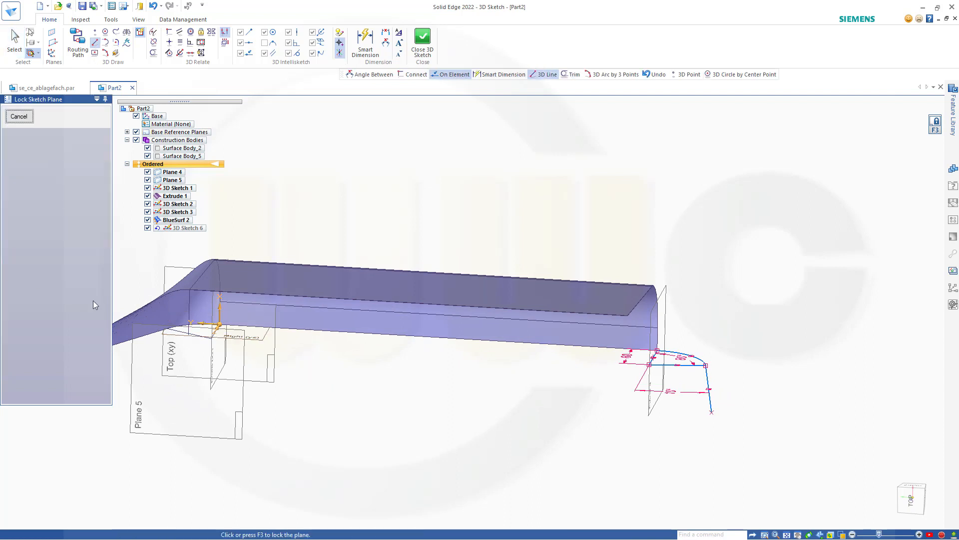
pyautogui.click(242, 419)
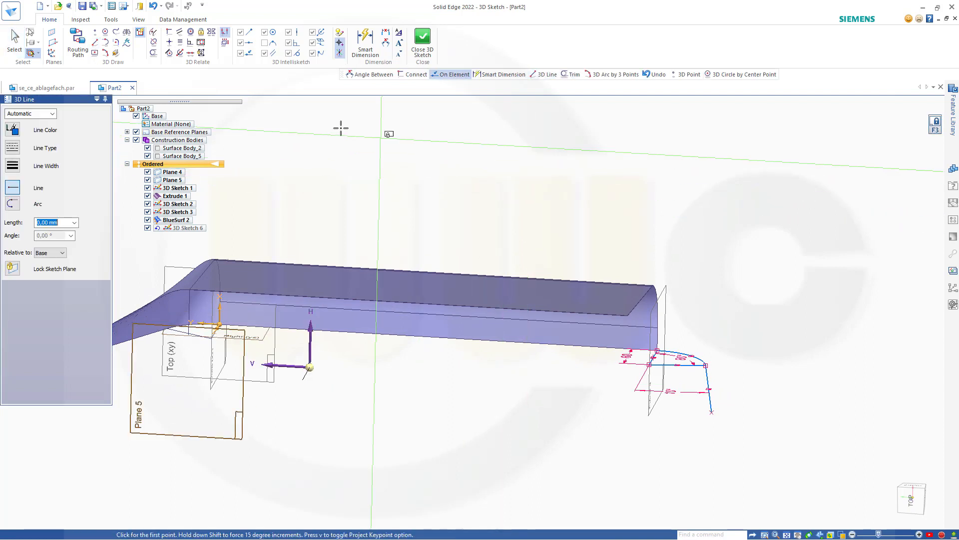
pyautogui.click(627, 315)
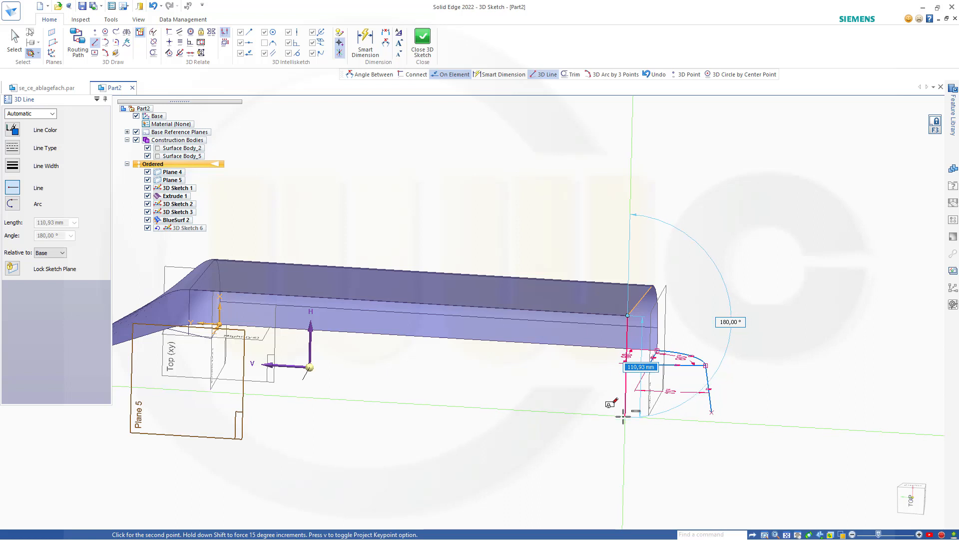
pyautogui.click(623, 416)
pyautogui.press('Escape')
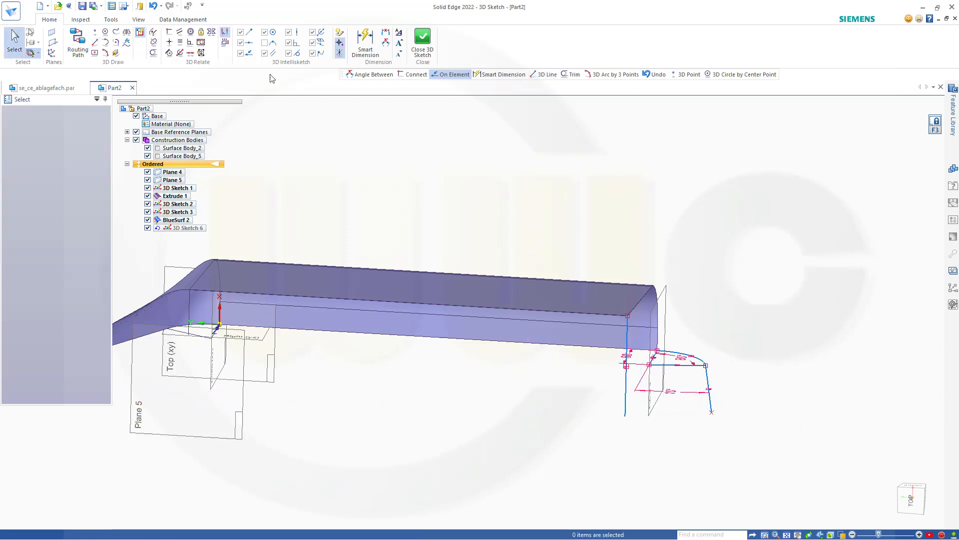
# Step: Dimension the length of the line on Plane 5 at 50 mm
pyautogui.click(366, 41)
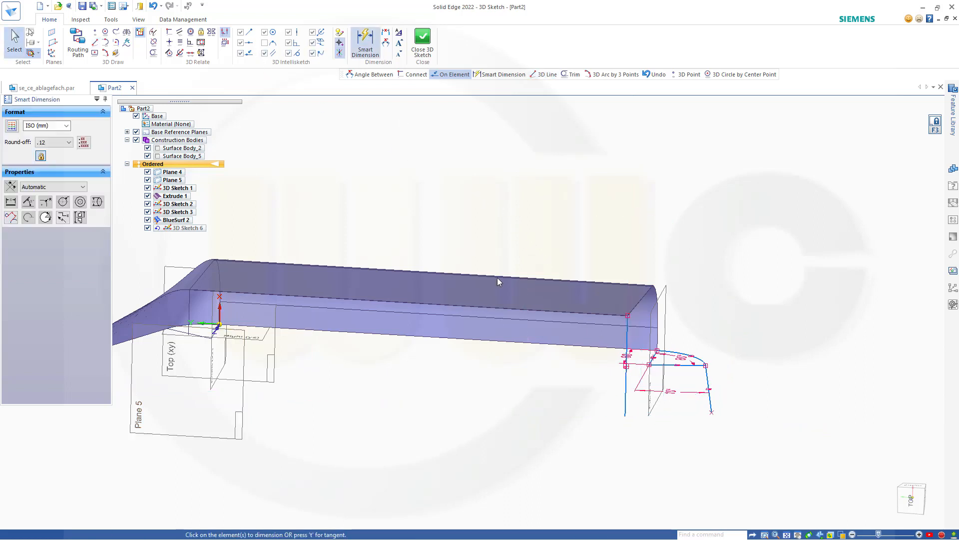
pyautogui.click(618, 403)
pyautogui.click(590, 379)
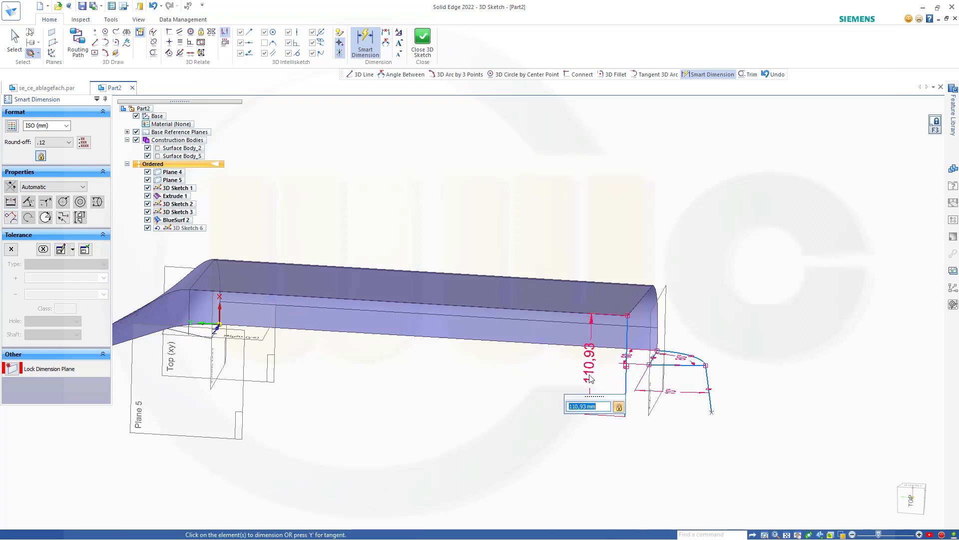
pyautogui.write('50')
pyautogui.press('Return')
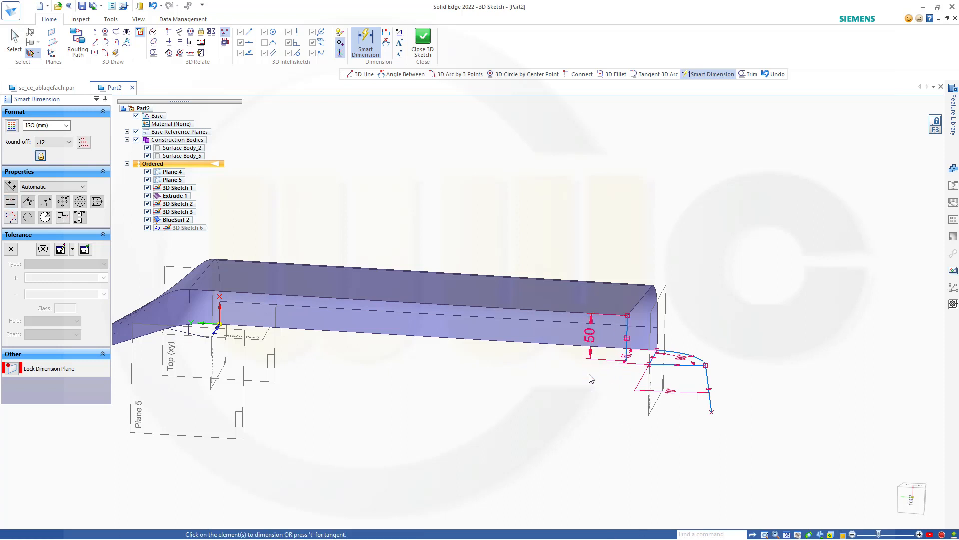
pyautogui.press('Escape')
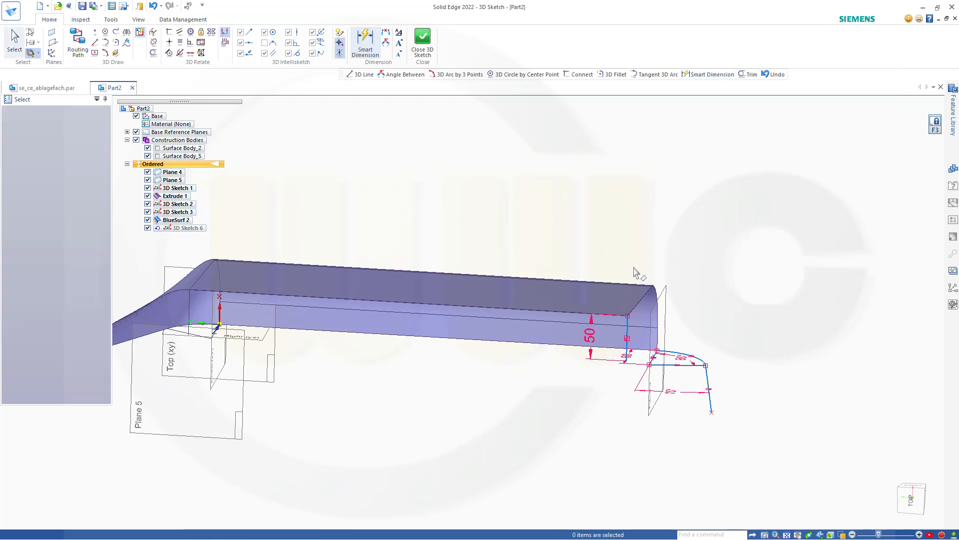
# Step: Draw a three-point arc on Plane 5 from the surface's upper far corner, bulging outward around the 50 mm line's free end
pyautogui.scroll(-2, 636, 319)
pyautogui.scroll(3, 630, 317)
pyautogui.moveTo(554, 398); pyautogui.dragTo(573, 372, button='middle')
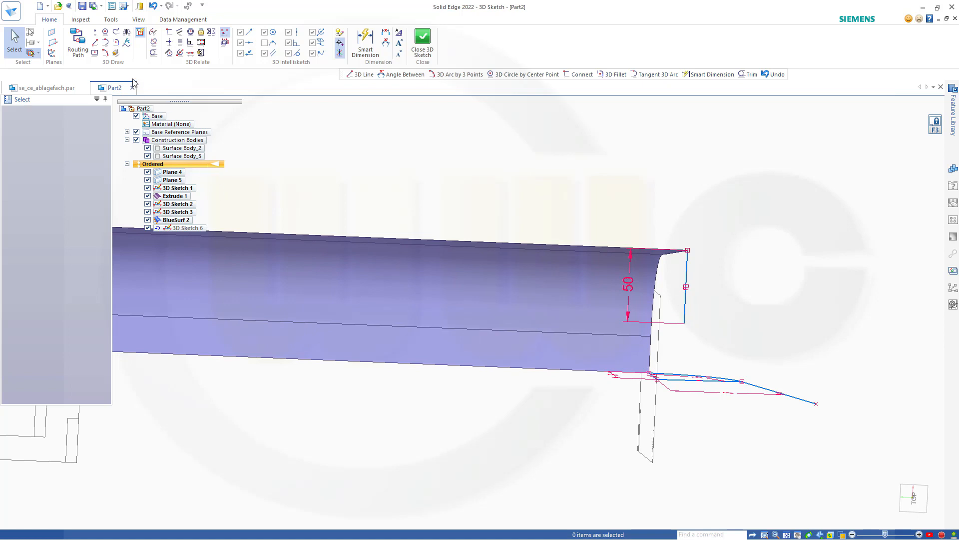
pyautogui.click(105, 53)
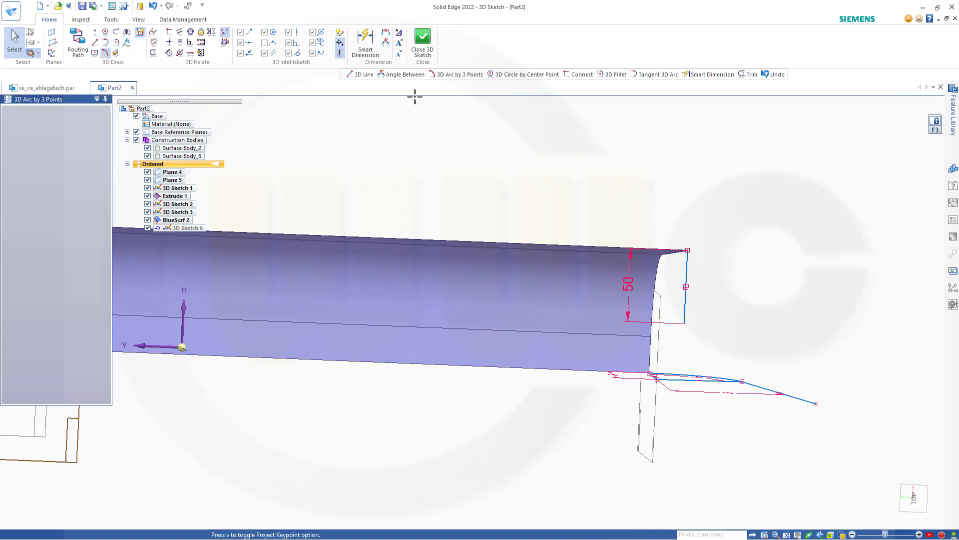
pyautogui.click(688, 250)
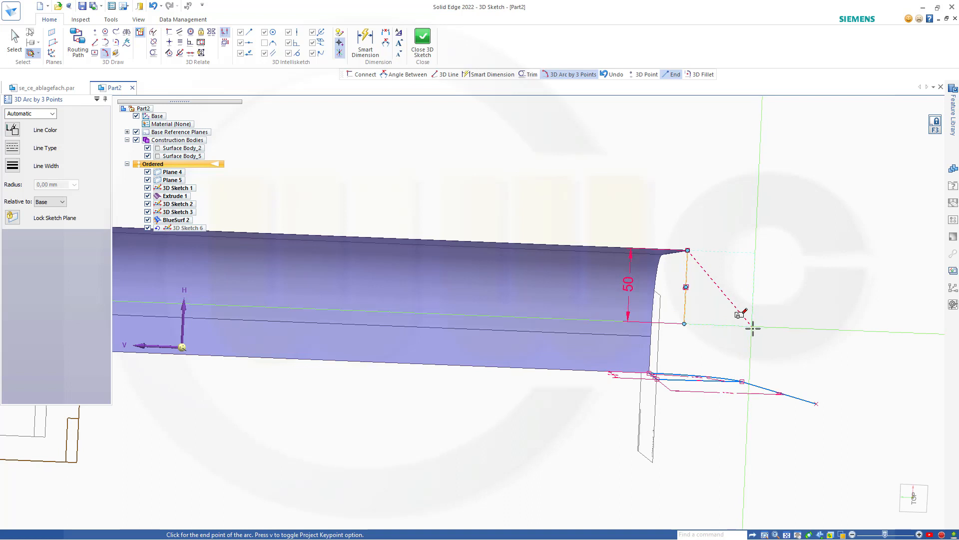
pyautogui.click(753, 340)
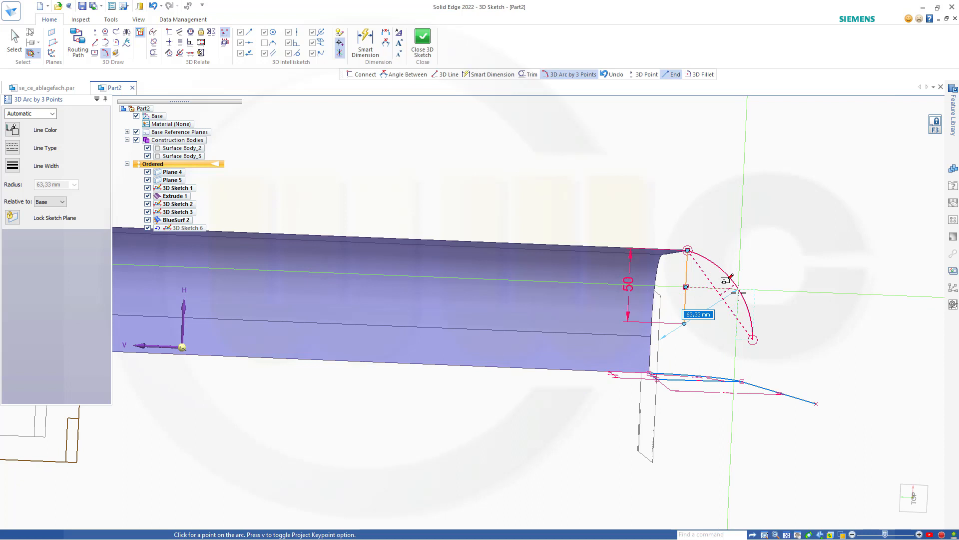
pyautogui.click(741, 281)
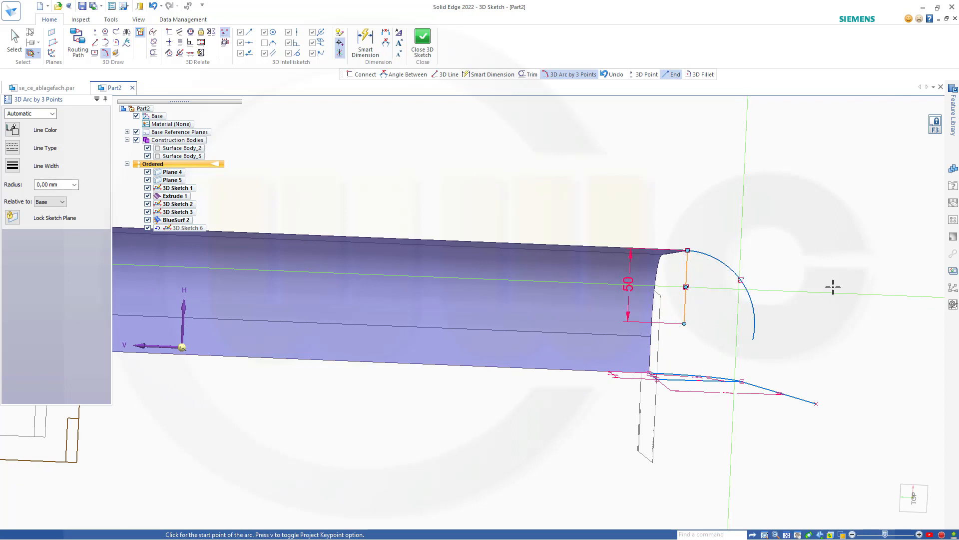
# Step: Connect the three-point arc's centre to the free end of the 50 mm line on Plane 5
pyautogui.press('Escape')
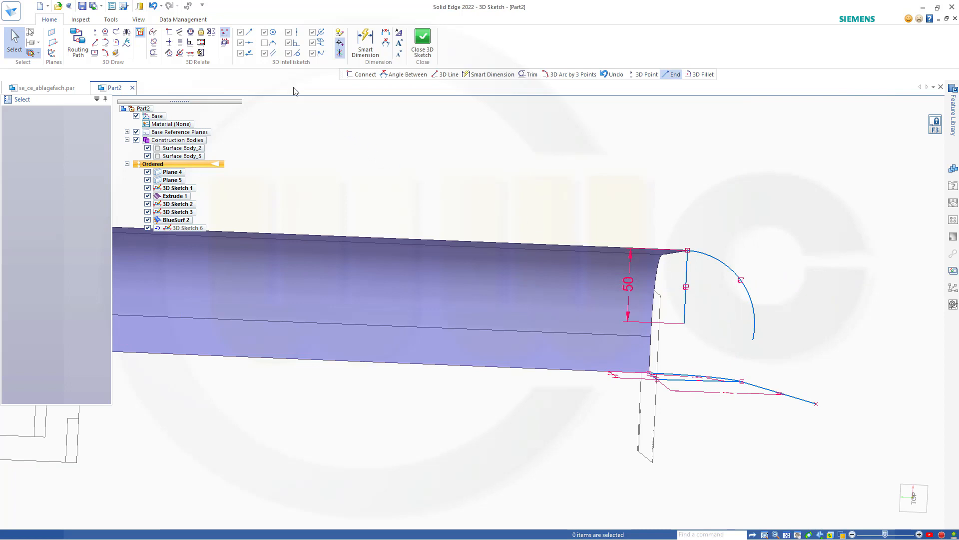
pyautogui.click(170, 31)
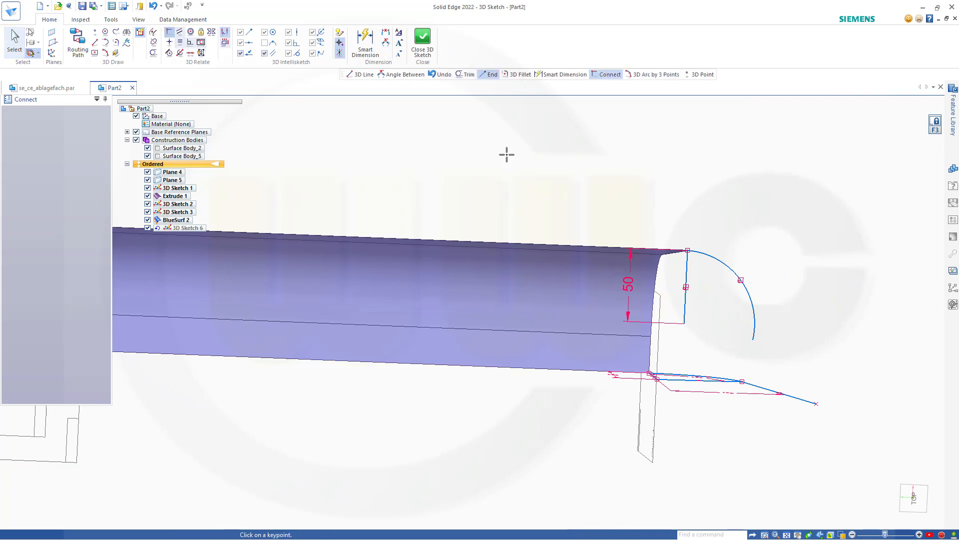
pyautogui.click(685, 324)
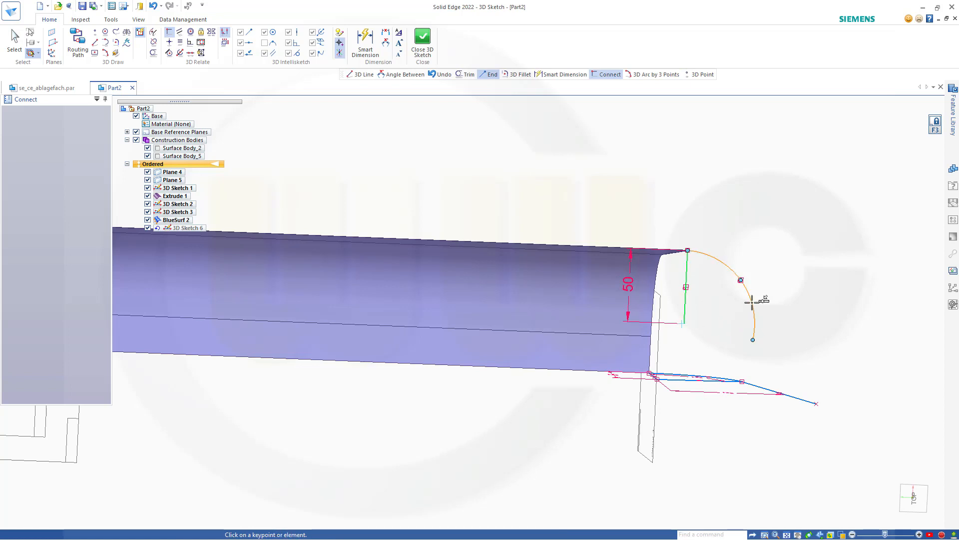
pyautogui.click(682, 324)
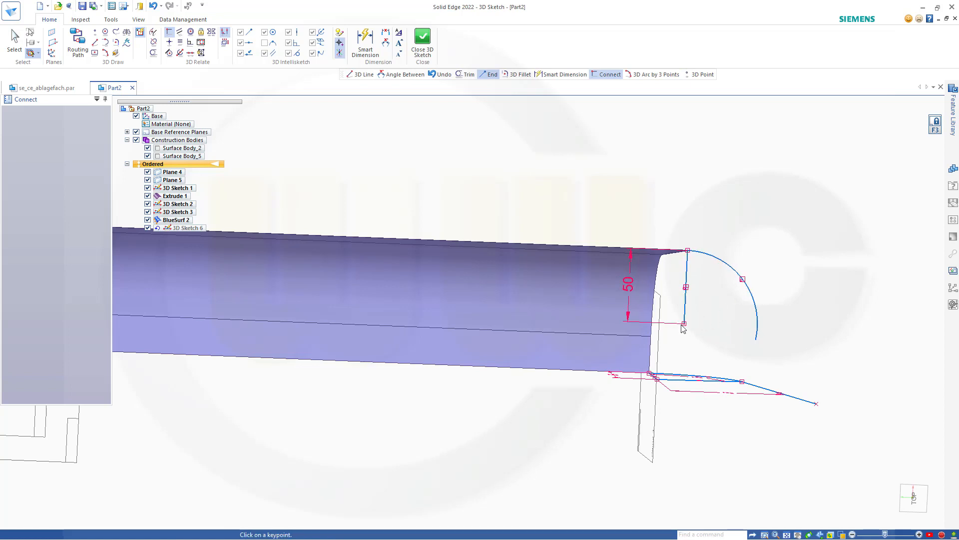
pyautogui.press('Escape')
pyautogui.scroll(1, 812, 363)
pyautogui.scroll(-2, 812, 363)
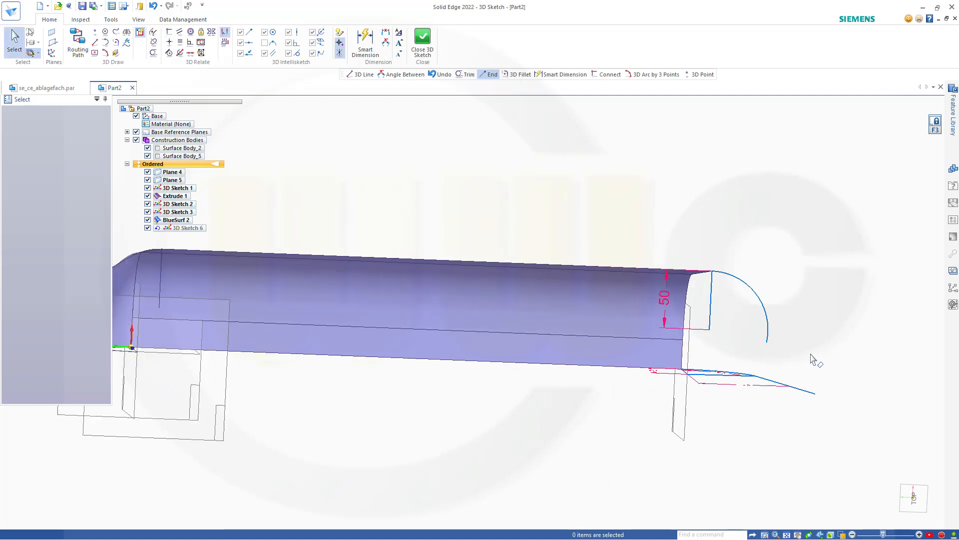
# Step: Draw a 3D line about 139 mm long from the outer end of the lower far-end profile, tangent to the arc and past it
pyautogui.click(95, 42)
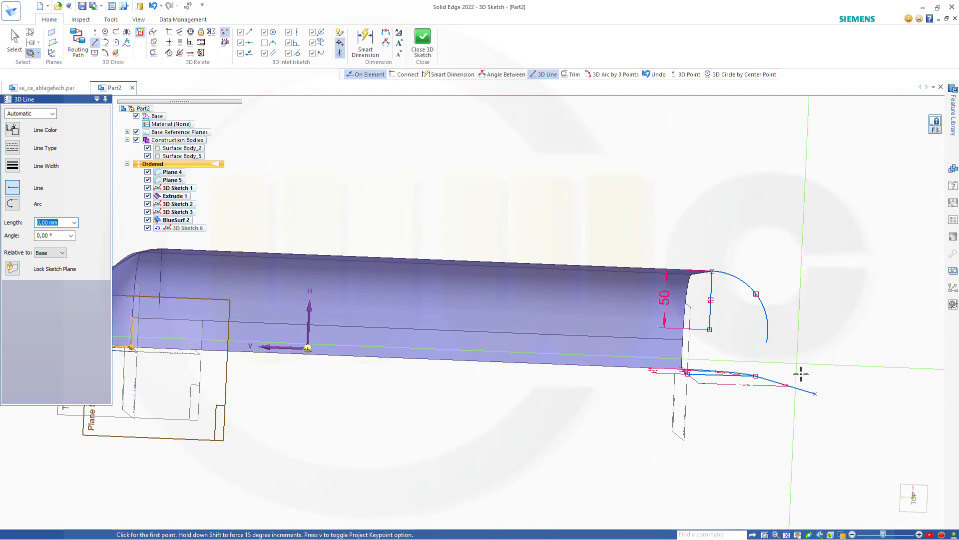
pyautogui.click(815, 393)
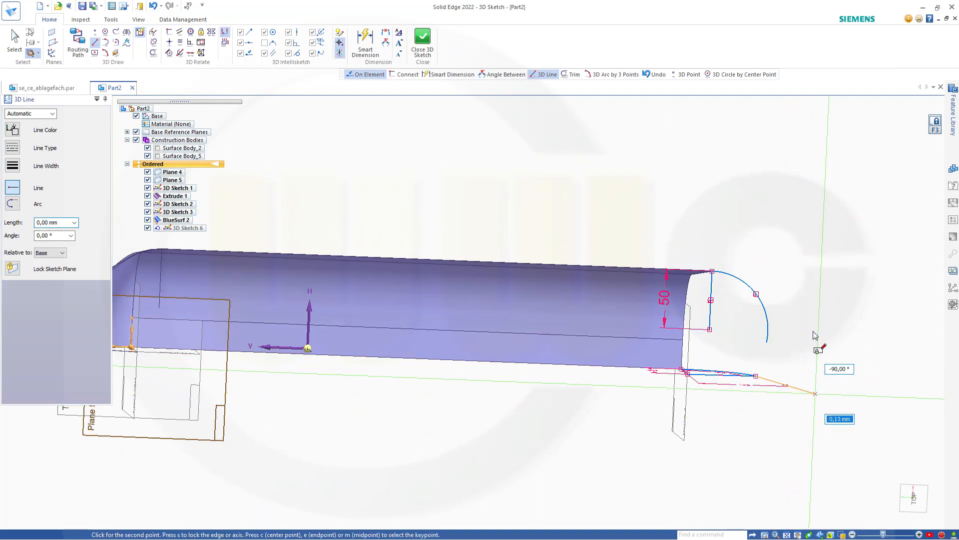
pyautogui.click(734, 255)
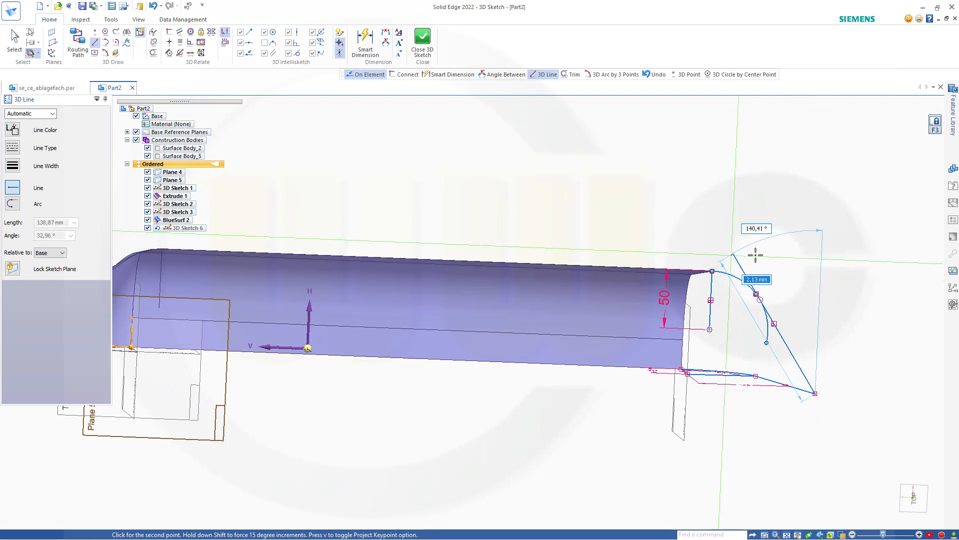
pyautogui.press('Escape')
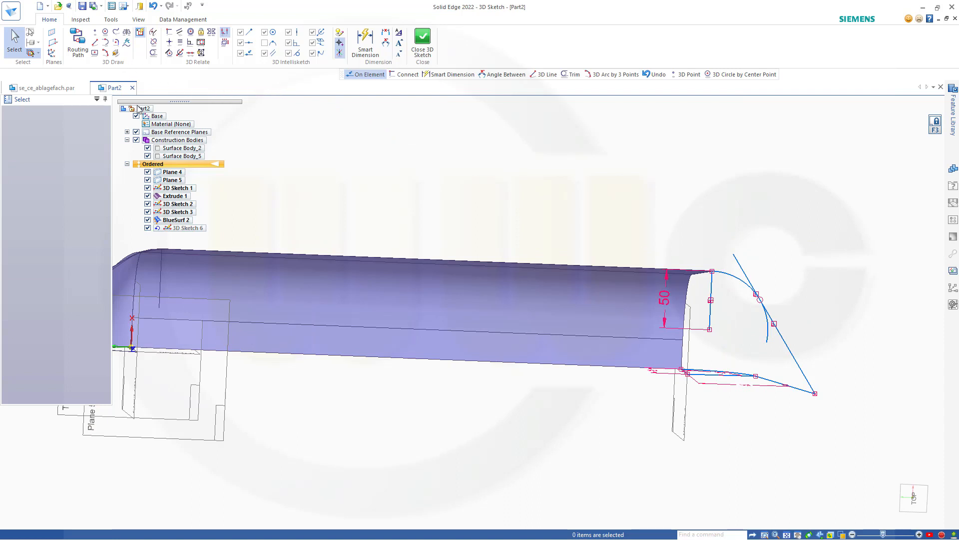
# Step: Trim the line's excess beyond the tangent point and the arc's leftover end, leaving a continuous rim curve
pyautogui.click(154, 53)
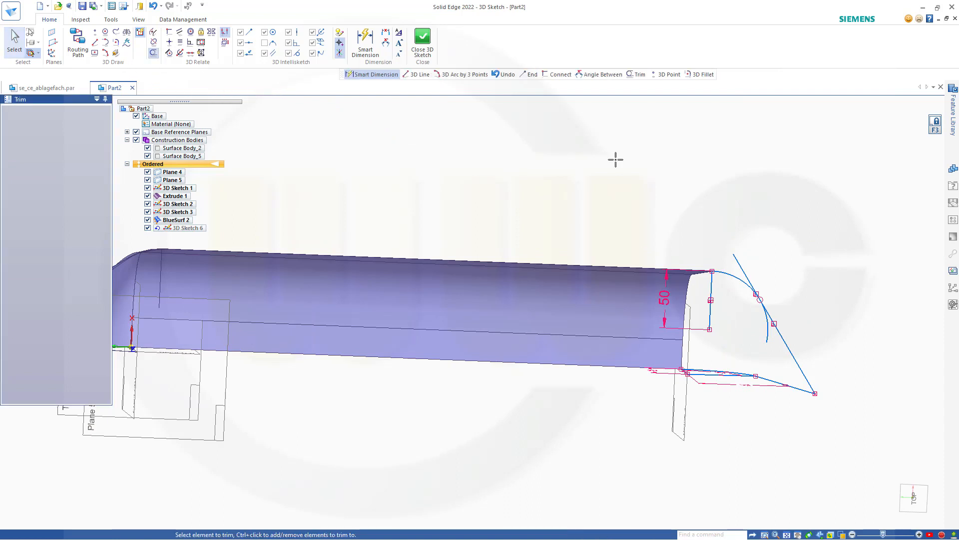
pyautogui.click(738, 260)
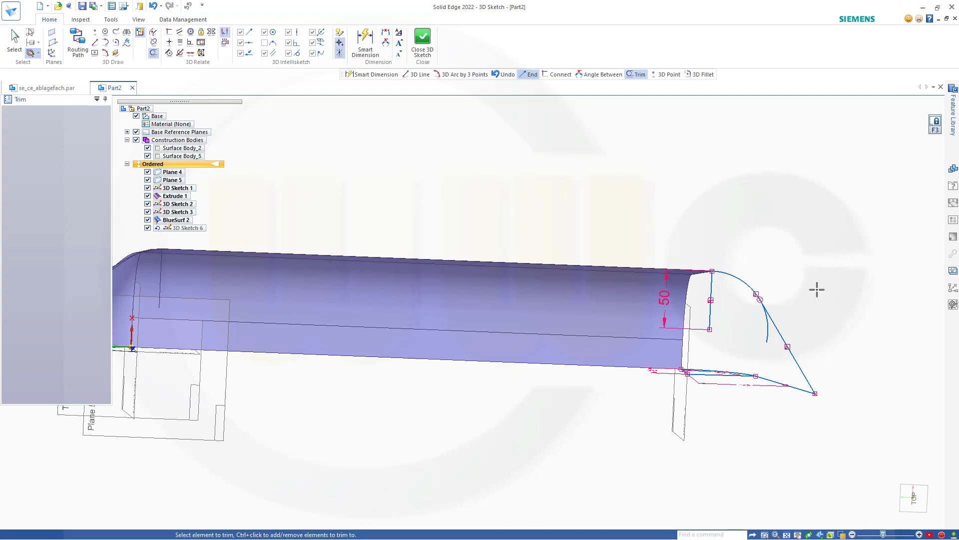
pyautogui.click(766, 329)
pyautogui.press('Escape')
pyautogui.scroll(-3, 741, 280)
pyautogui.scroll(4, 741, 279)
pyautogui.moveTo(711, 290)
pyautogui.mouseDown(button='middle')
pyautogui.moveTo(702, 297)
pyautogui.moveTo(707, 282)
pyautogui.moveTo(694, 291)
pyautogui.moveTo(690, 260)
pyautogui.mouseUp(button='middle')
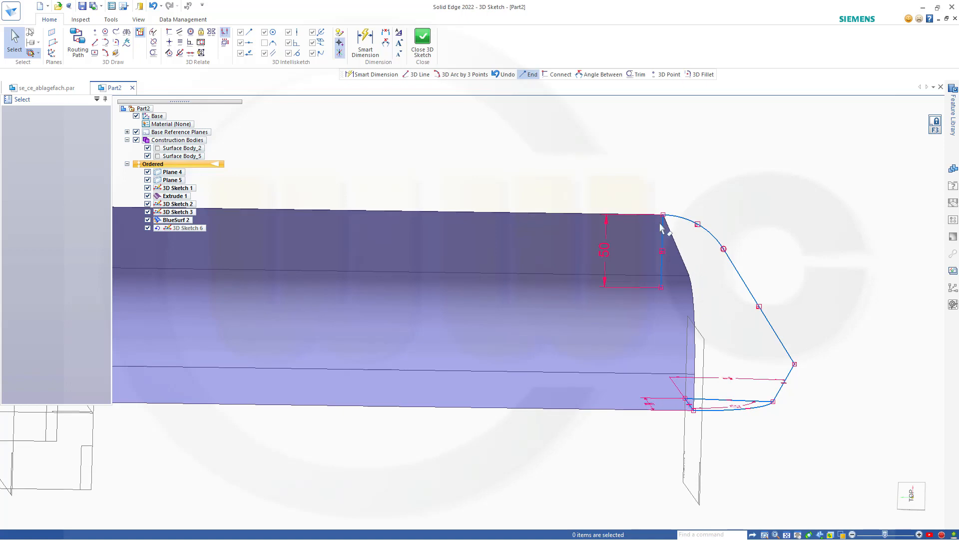
# Step: Finish the 3D sketch and hide the base reference planes, Plane 4 and Plane 5
pyautogui.click(423, 44)
pyautogui.moveTo(655, 222)
pyautogui.mouseDown(button='middle')
pyautogui.moveTo(640, 197)
pyautogui.moveTo(601, 198)
pyautogui.moveTo(546, 245)
pyautogui.mouseUp(button='middle')
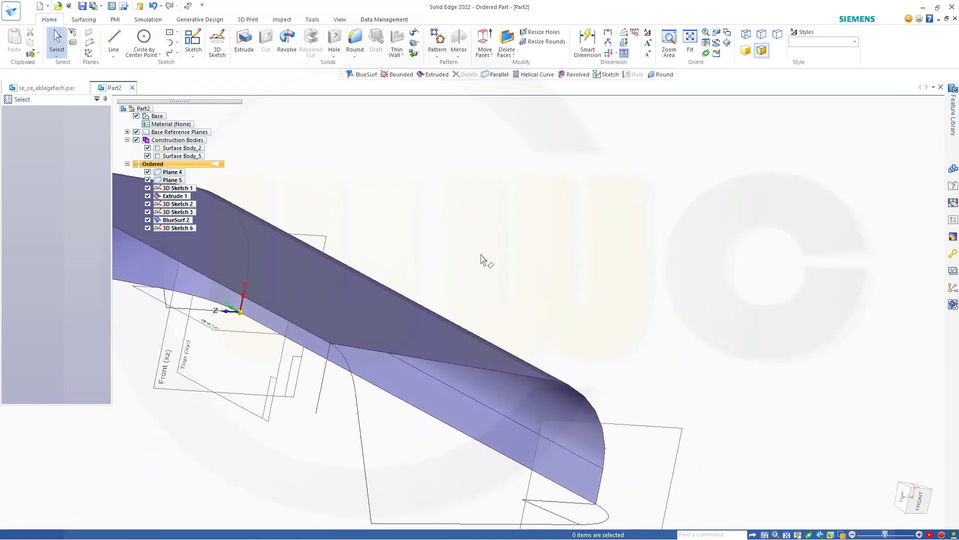
pyautogui.moveTo(481, 258); pyautogui.dragTo(559, 242, button='middle')
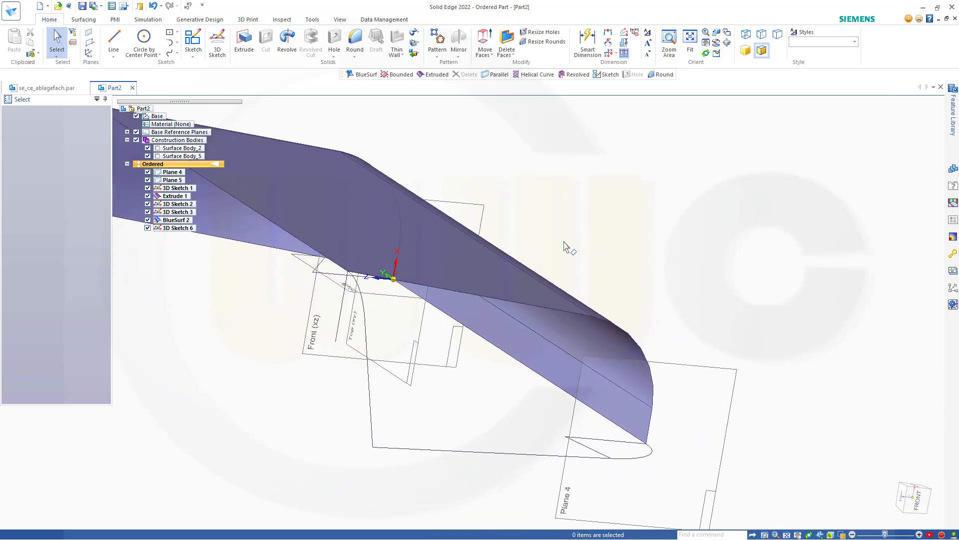
pyautogui.click(136, 132)
pyautogui.click(148, 172)
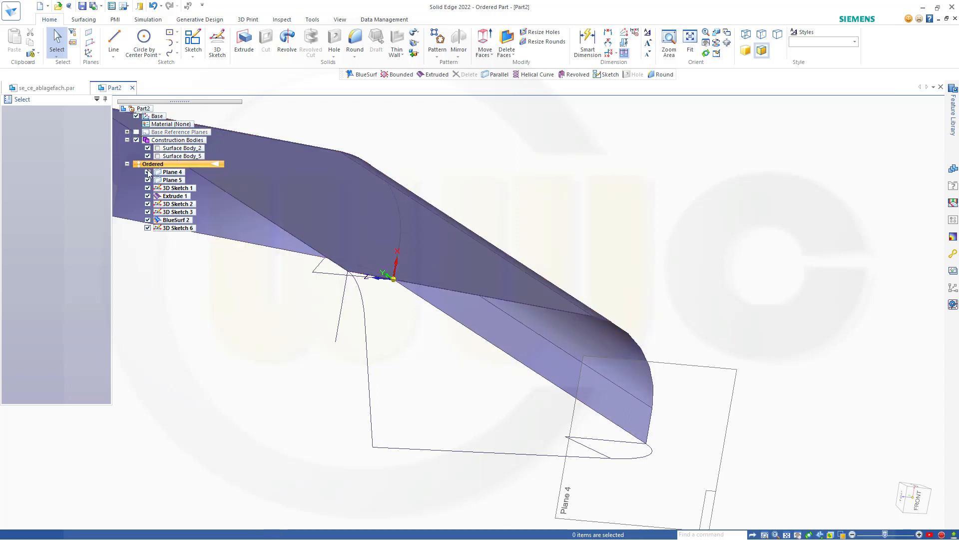
pyautogui.click(148, 180)
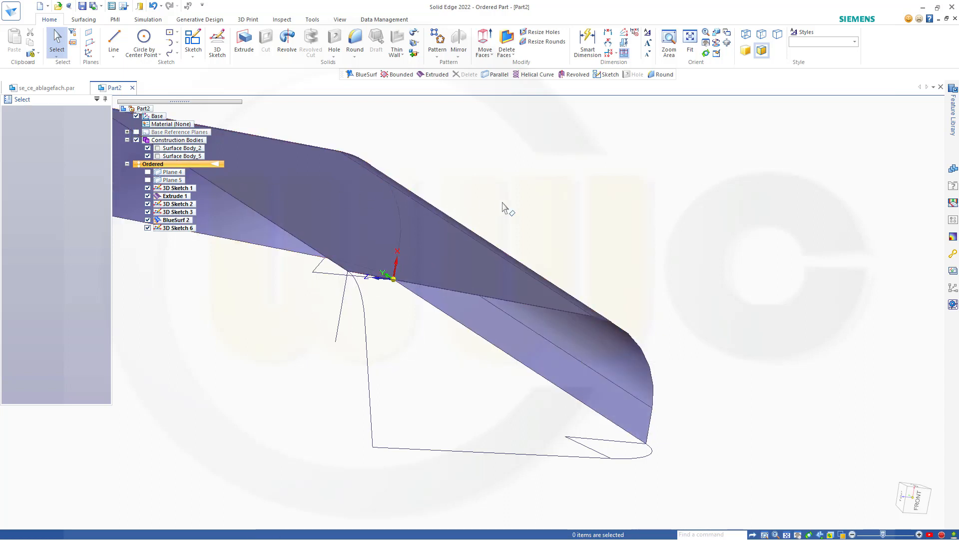
# Step: Start a BlueSurf with the side surface's complete far-end edge chain as the first cross section
pyautogui.click(83, 19)
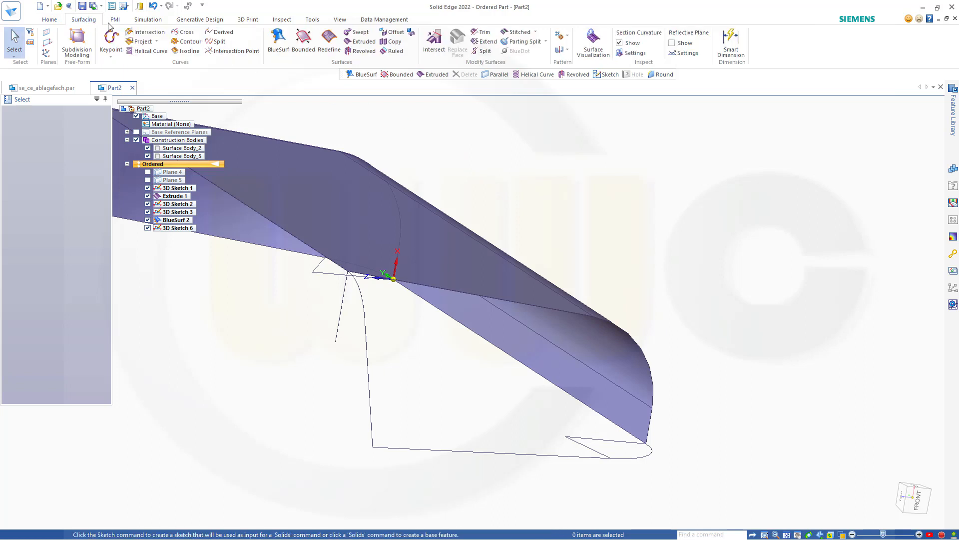
pyautogui.click(283, 47)
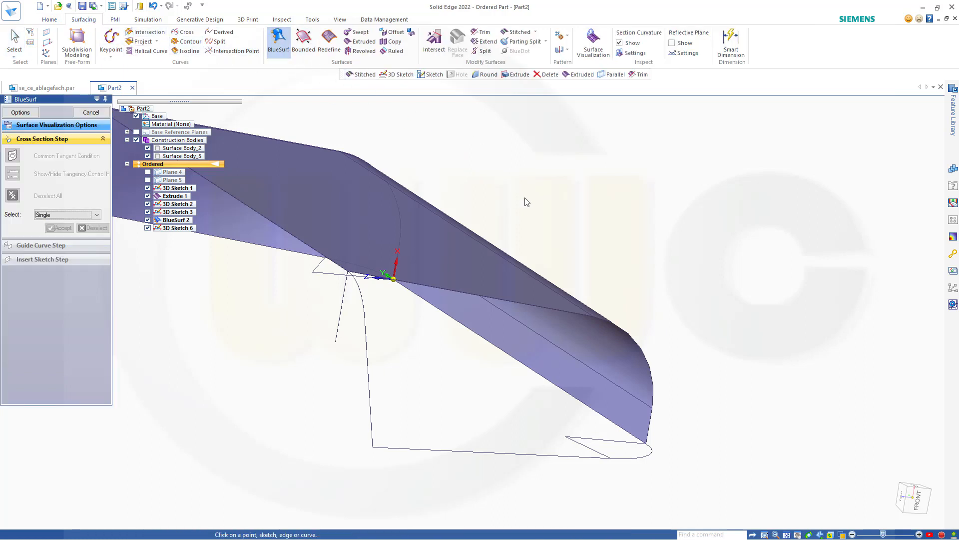
pyautogui.moveTo(525, 198); pyautogui.dragTo(520, 204, button='middle')
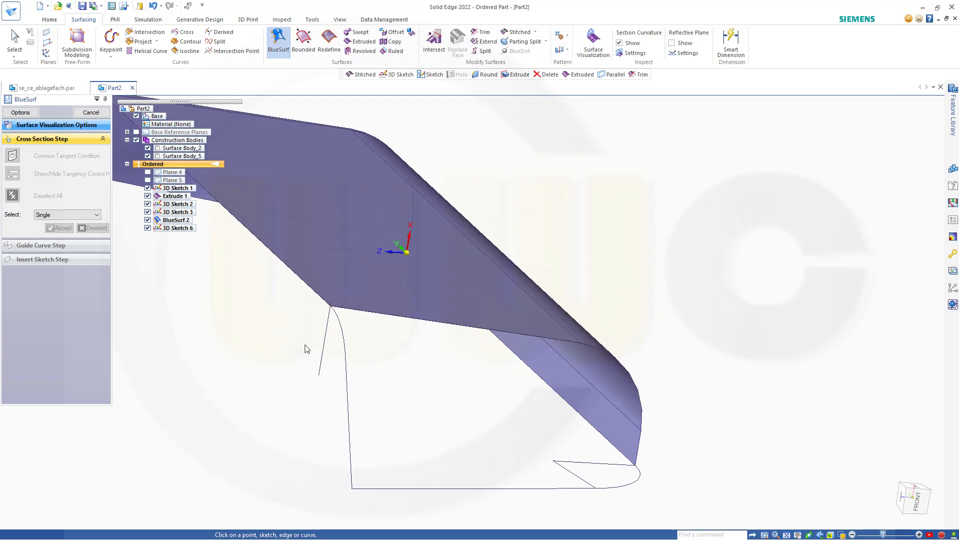
pyautogui.click(403, 320)
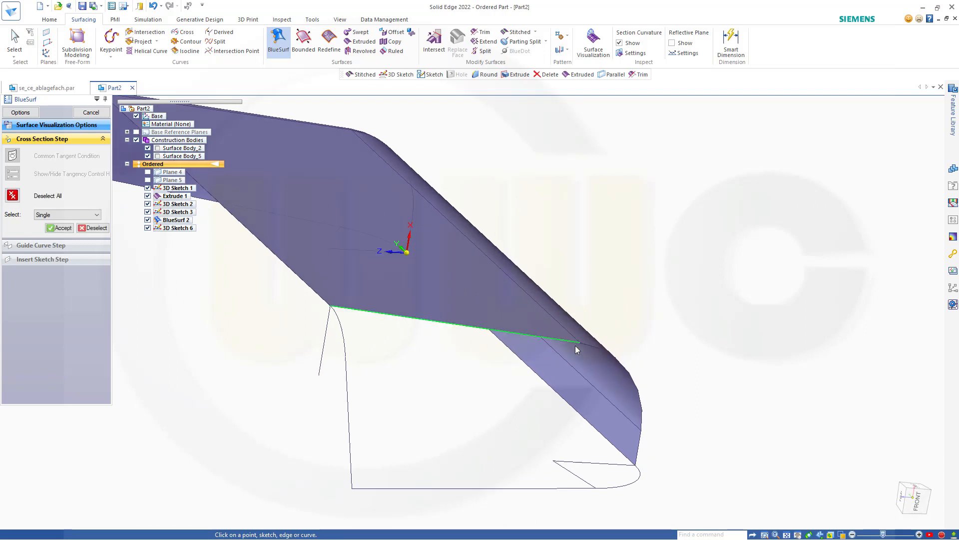
pyautogui.click(597, 350)
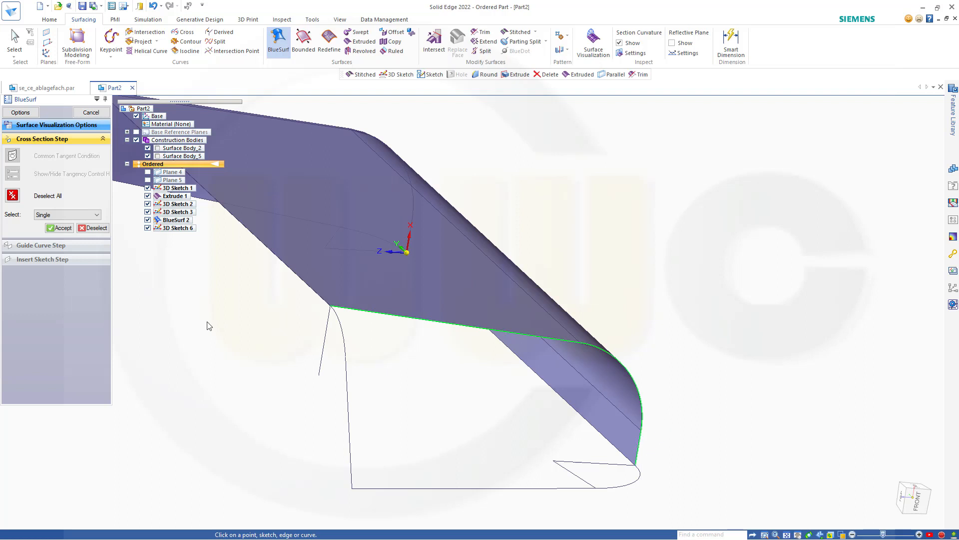
pyautogui.click(60, 227)
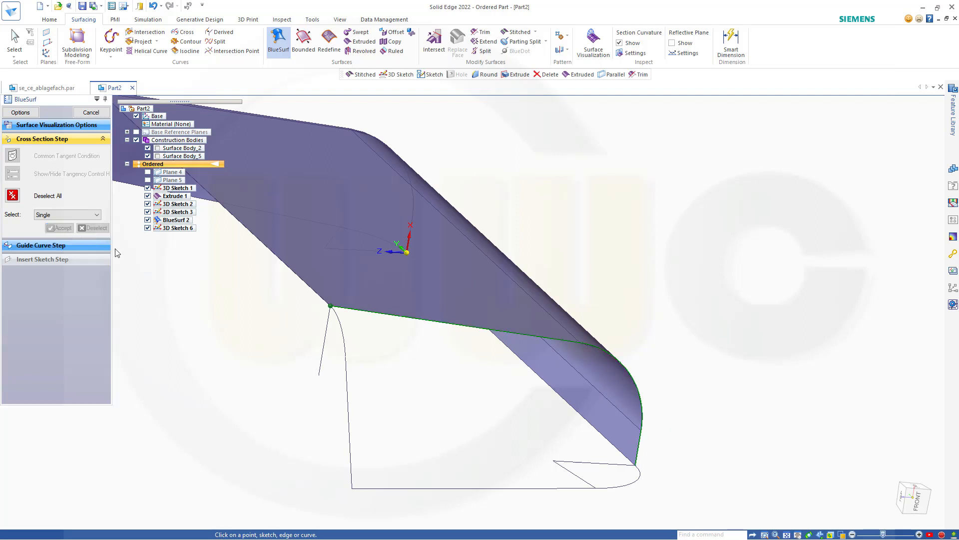
# Step: Add the lower far-end profile's long line and arc as the second cross section, with Tangent Continuous at the side surface's edge
pyautogui.click(368, 488)
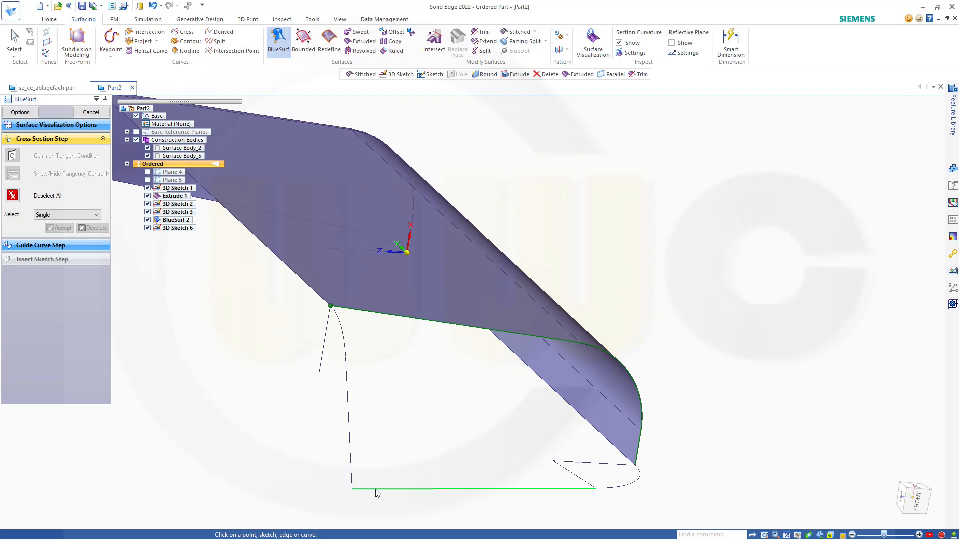
pyautogui.click(622, 492)
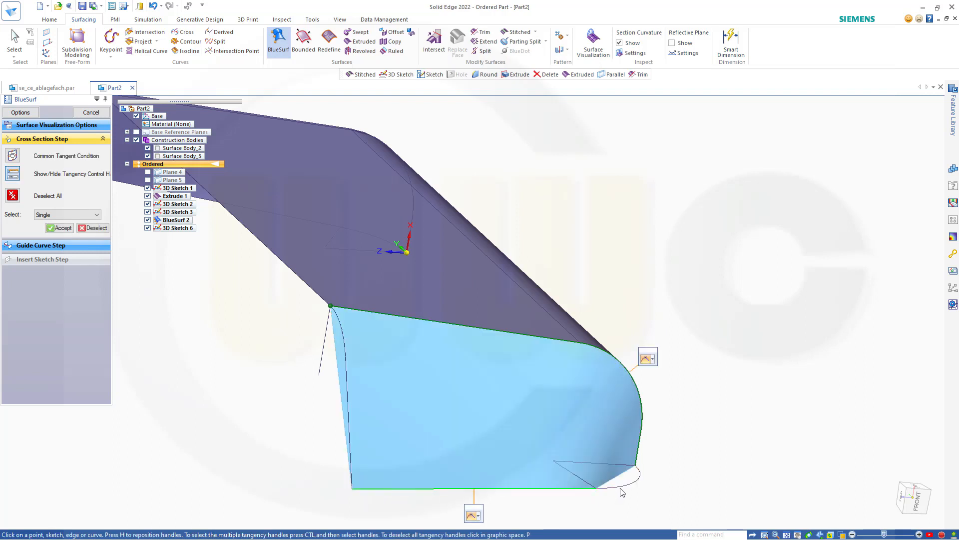
pyautogui.click(655, 365)
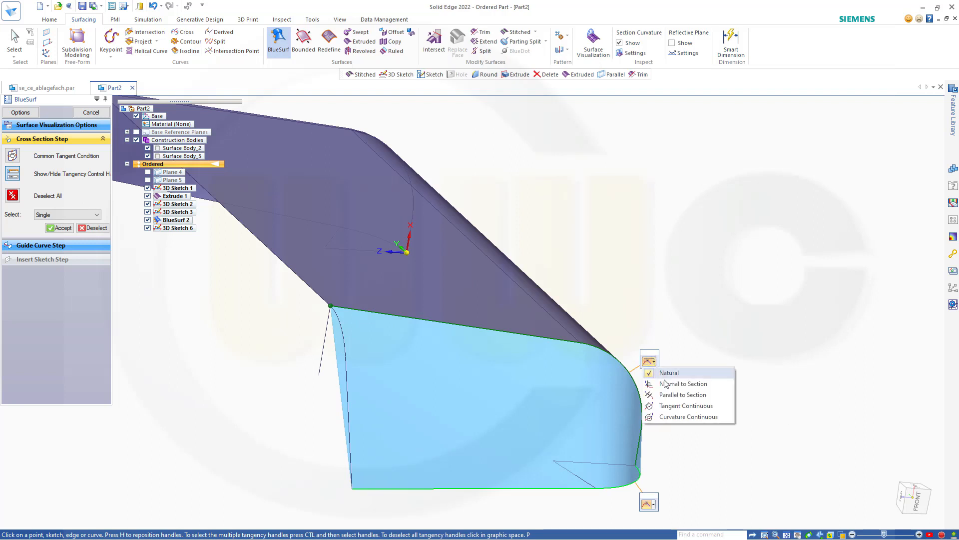
pyautogui.click(673, 410)
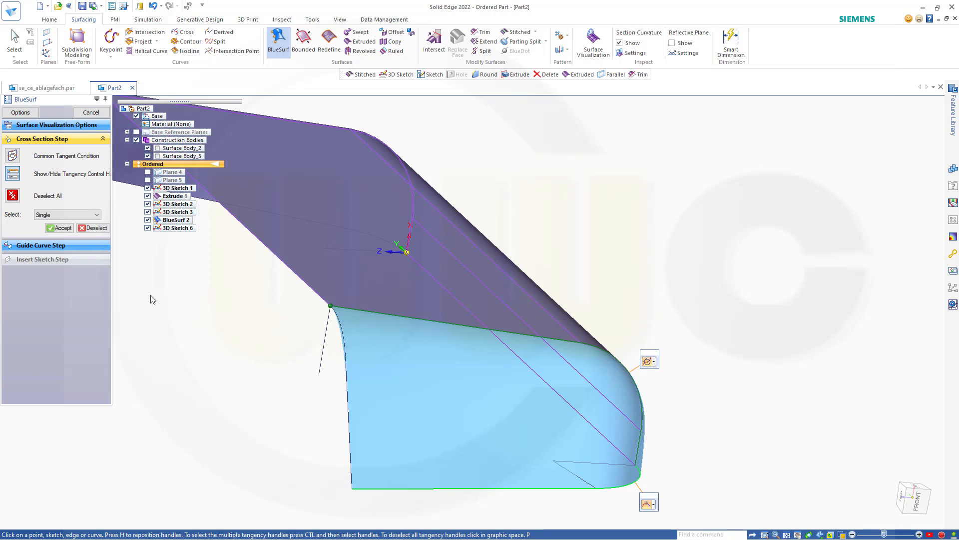
pyautogui.click(59, 228)
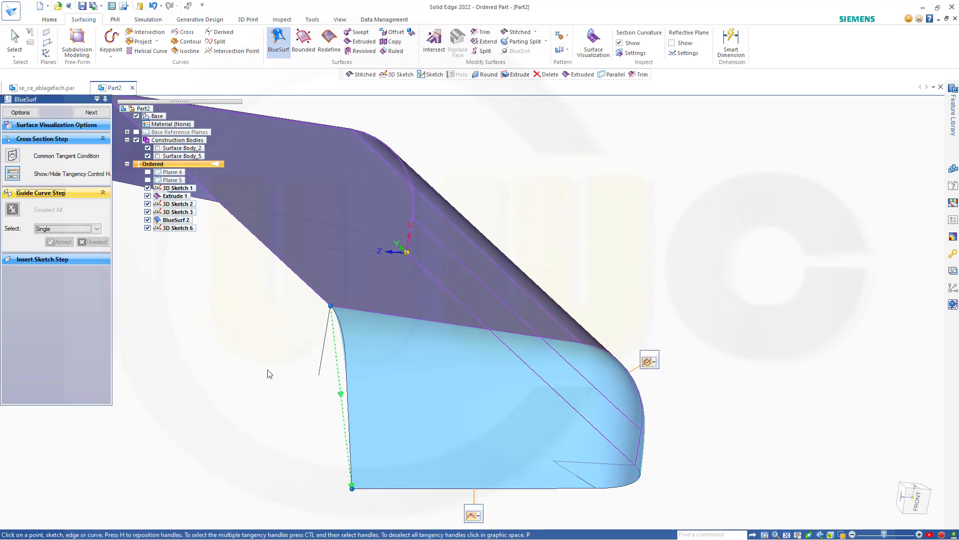
# Step: Use the rim curve's line and arc as the guide curve and finish the far-end BlueSurf
pyautogui.click(352, 467)
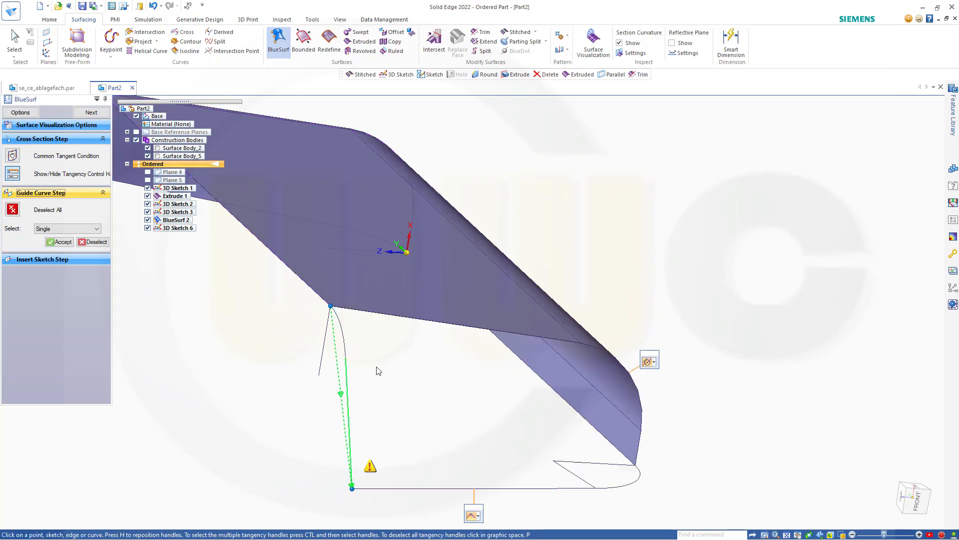
pyautogui.click(343, 336)
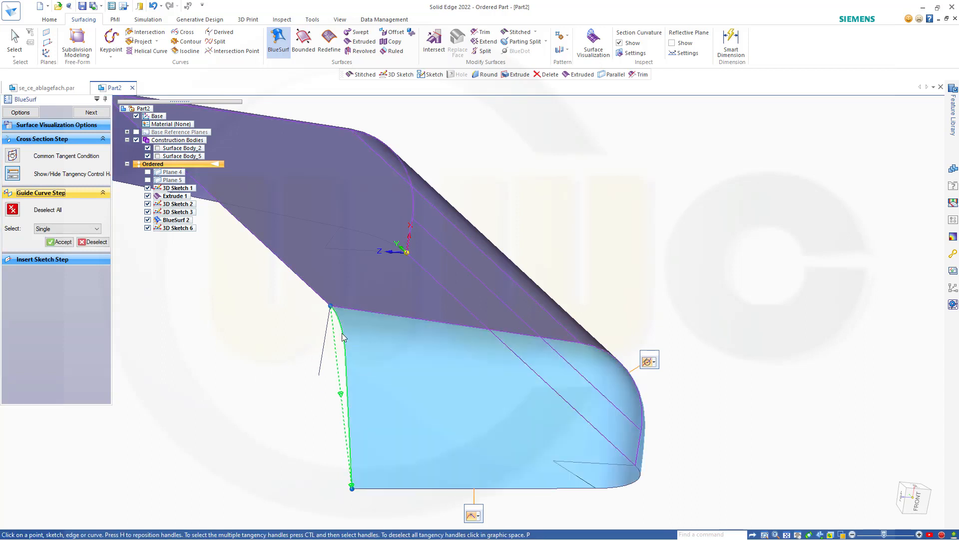
pyautogui.click(55, 243)
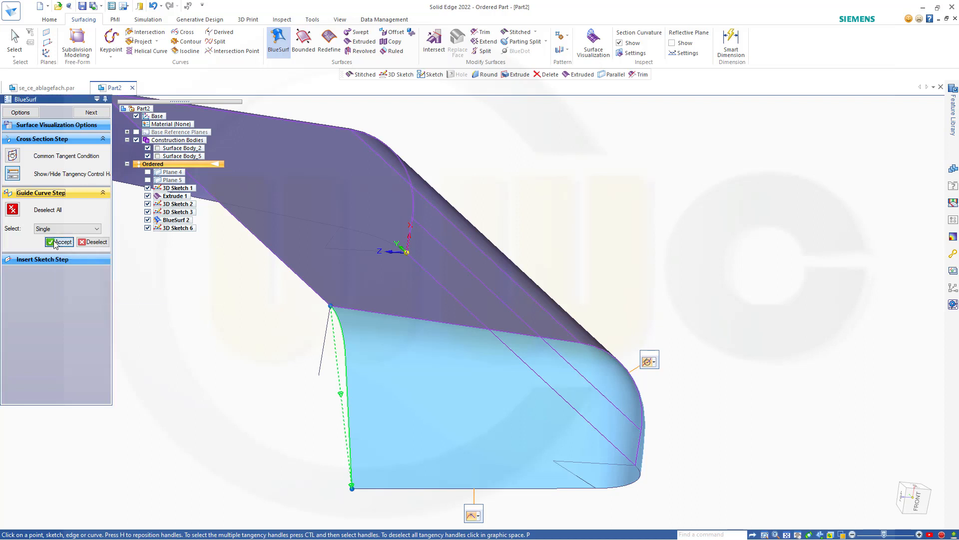
pyautogui.click(92, 112)
pyautogui.click(92, 112)
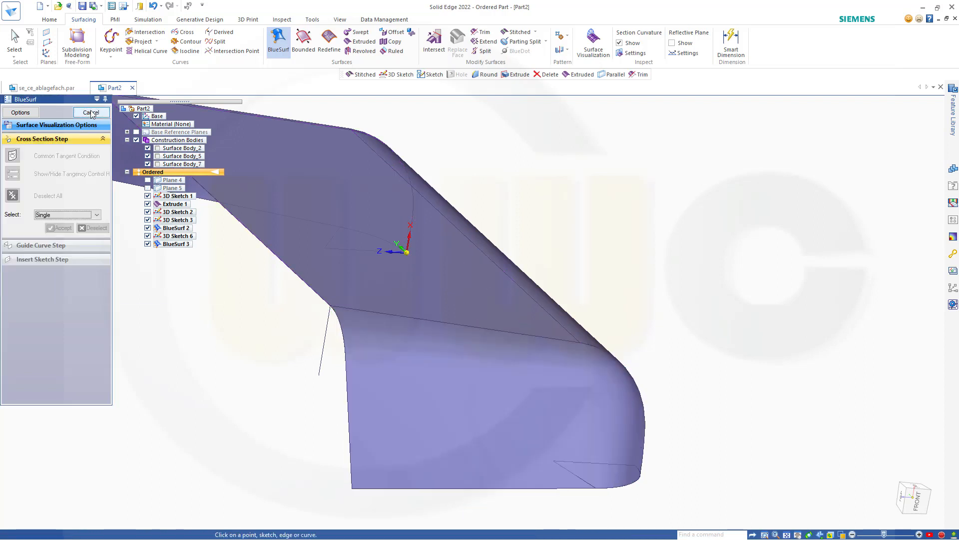
pyautogui.click(92, 112)
# Step: Stitch the side surface and both end surfaces into one surface with a 1,00e-03 mm tolerance and healing off
pyautogui.scroll(1, 208, 313)
pyautogui.scroll(-1, 226, 312)
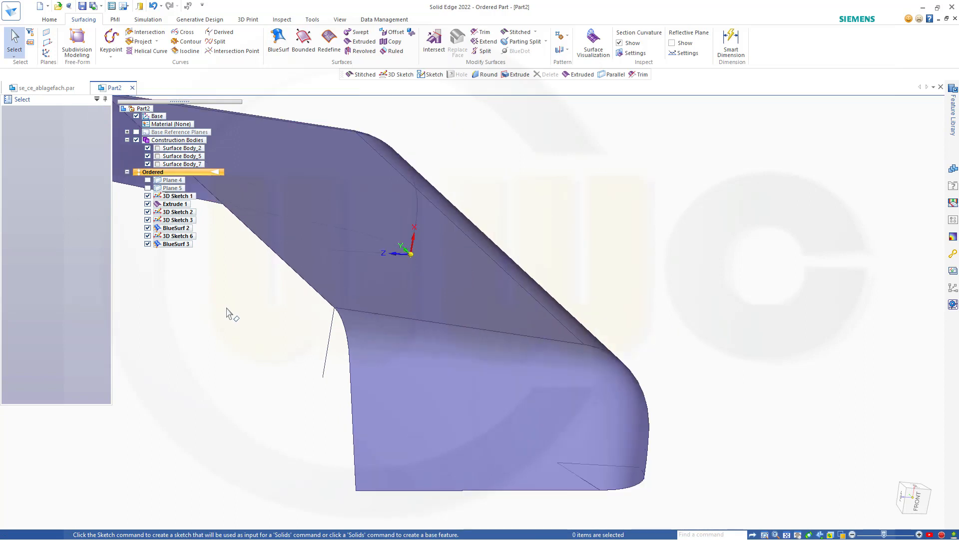
pyautogui.moveTo(234, 309); pyautogui.dragTo(246, 329, button='middle')
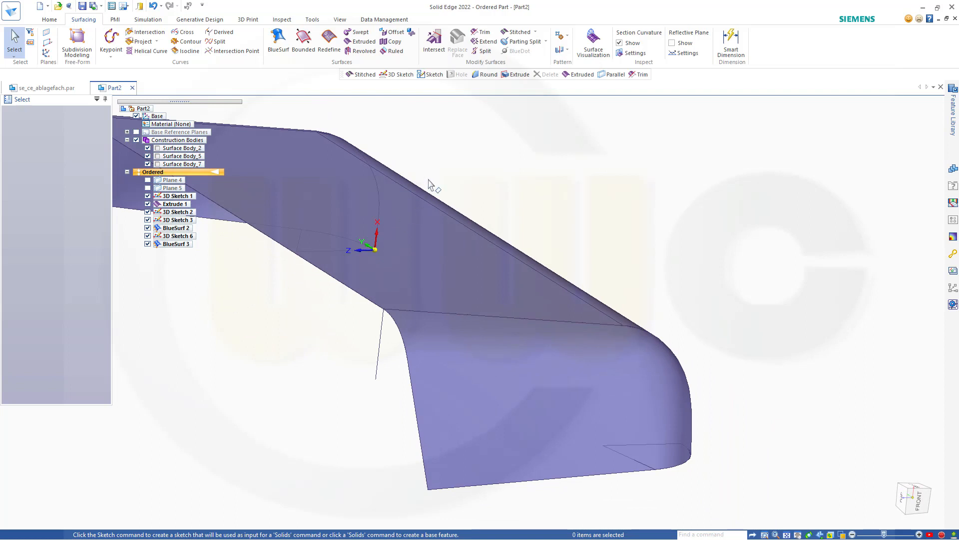
pyautogui.click(519, 32)
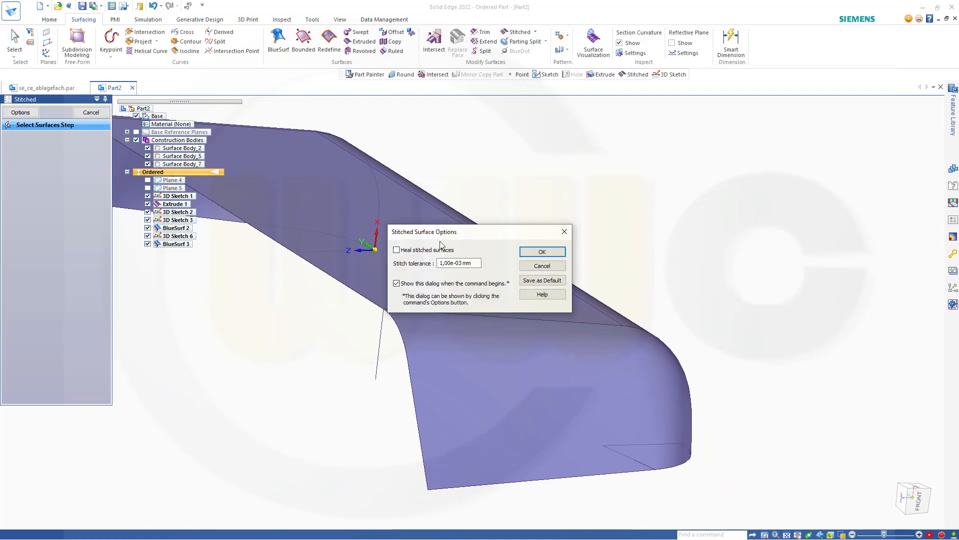
pyautogui.click(532, 254)
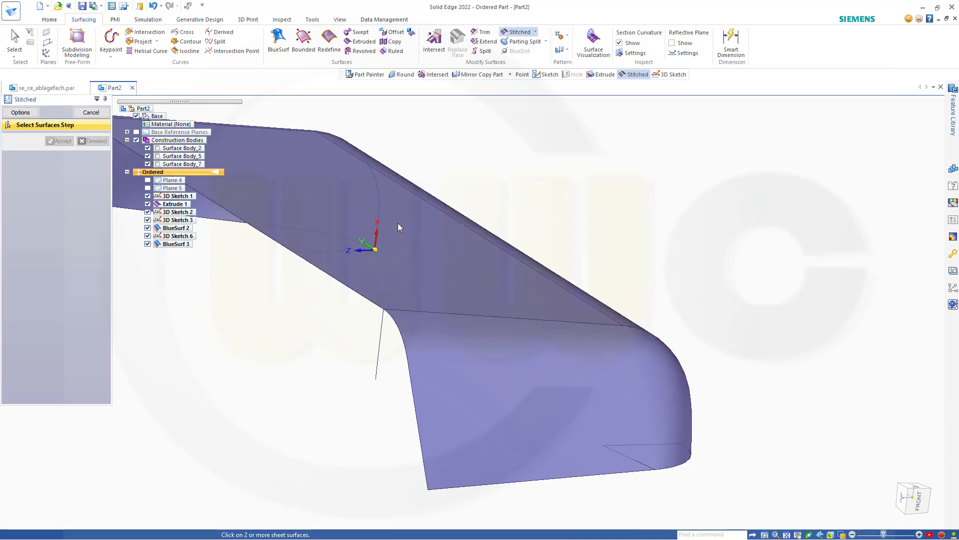
pyautogui.click(398, 223)
pyautogui.click(468, 366)
pyautogui.moveTo(317, 394); pyautogui.dragTo(263, 301, button='middle')
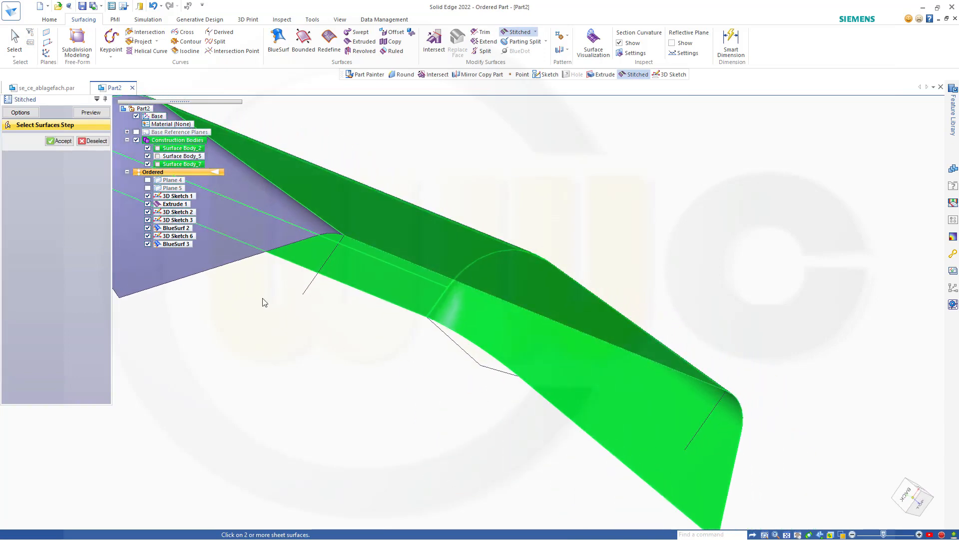
pyautogui.click(211, 260)
pyautogui.click(61, 141)
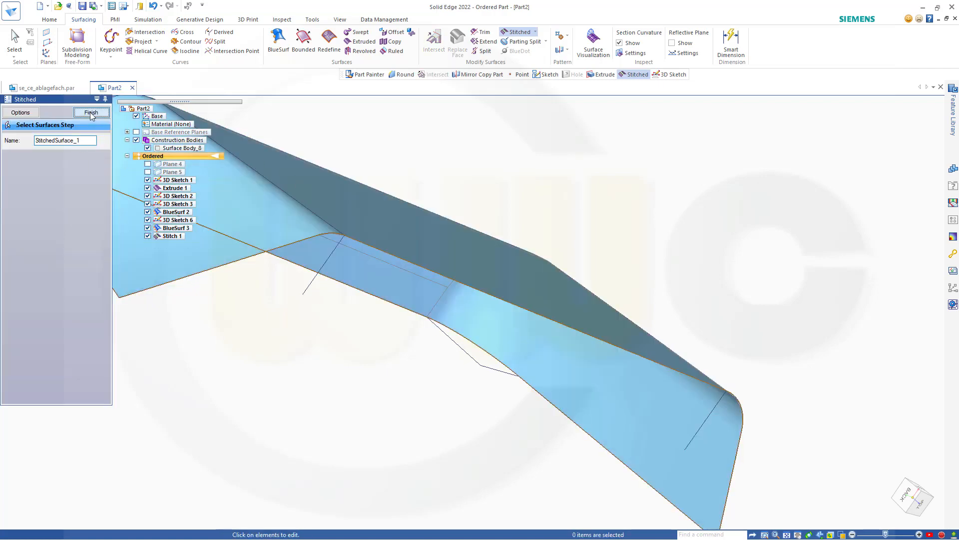
pyautogui.click(91, 113)
pyautogui.click(91, 113)
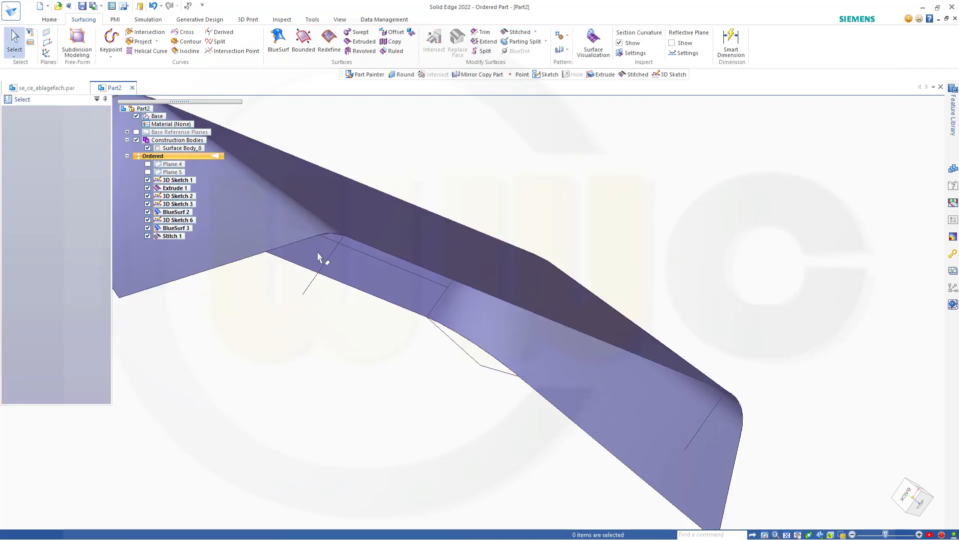
pyautogui.moveTo(322, 257); pyautogui.dragTo(463, 339, button='middle')
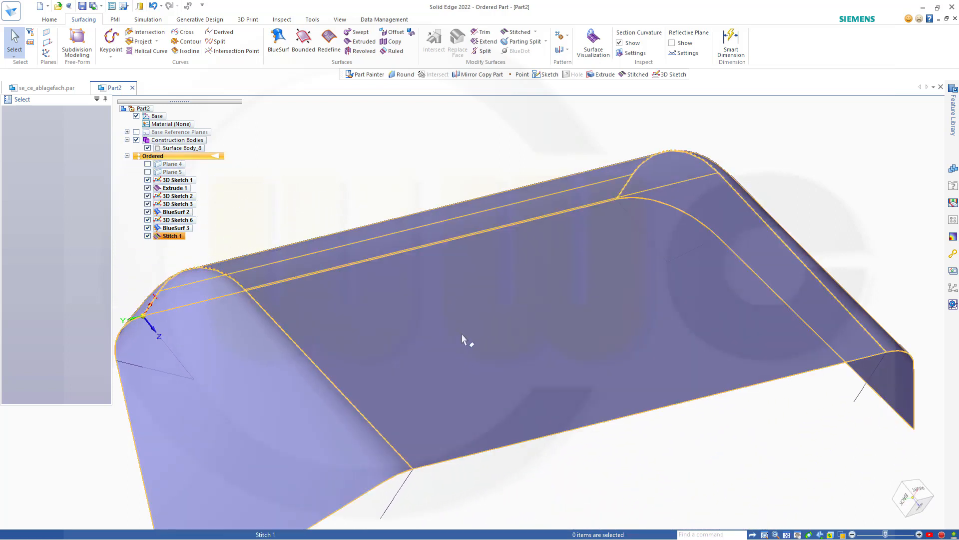